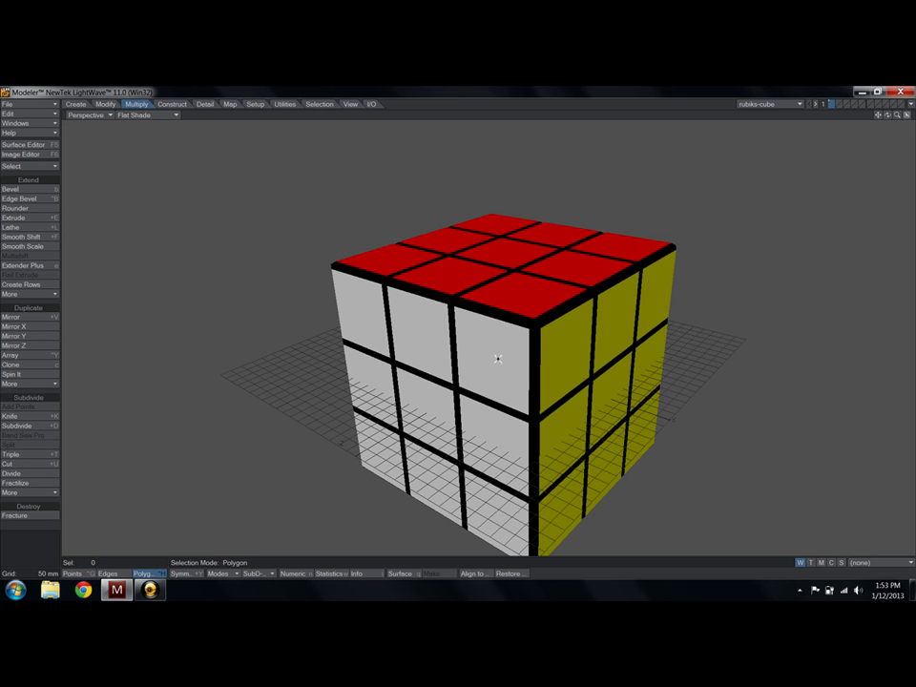
# Close both open objects, the rubiks-cube and the unnamed one, without saving changes
pyautogui.keyDown('alt'); pyautogui.moveTo(478, 381); pyautogui.dragTo(469, 347); pyautogui.keyUp('alt')
pyautogui.click(15, 103)
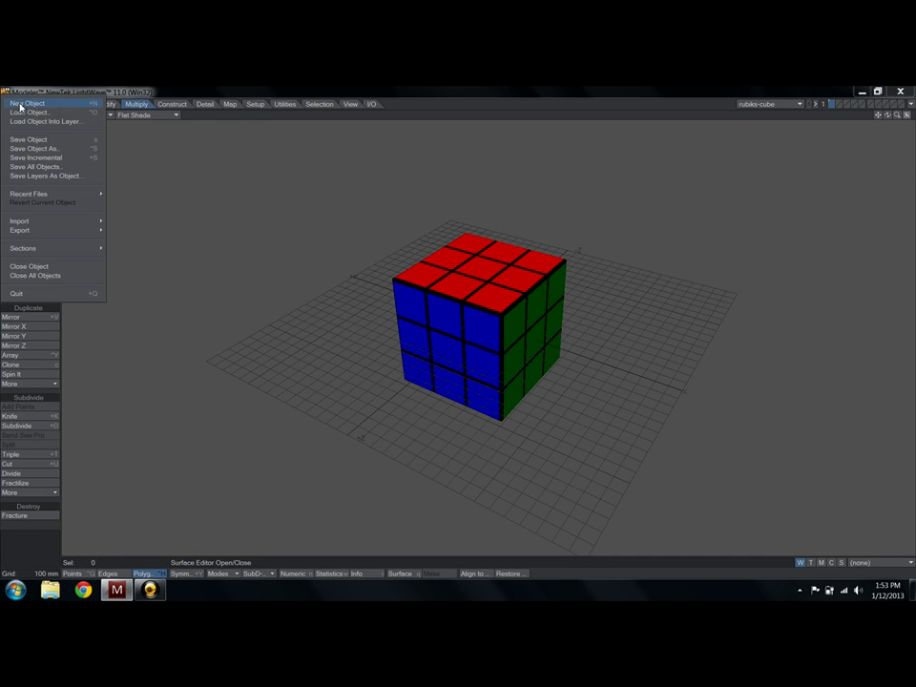
pyautogui.click(42, 270)
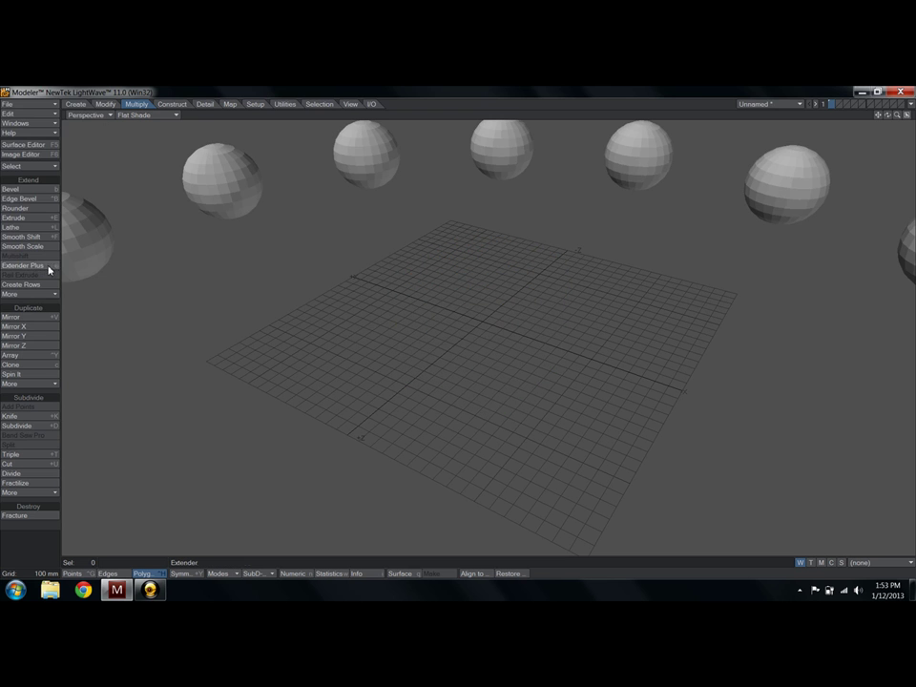
pyautogui.click(27, 103)
pyautogui.click(36, 257)
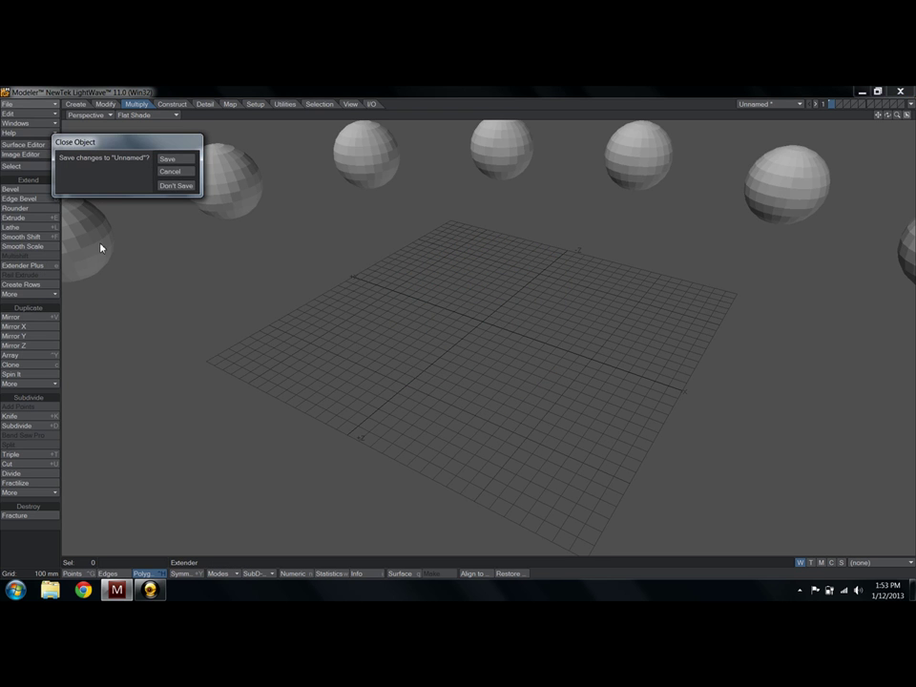
pyautogui.click(172, 187)
pyautogui.press('a')
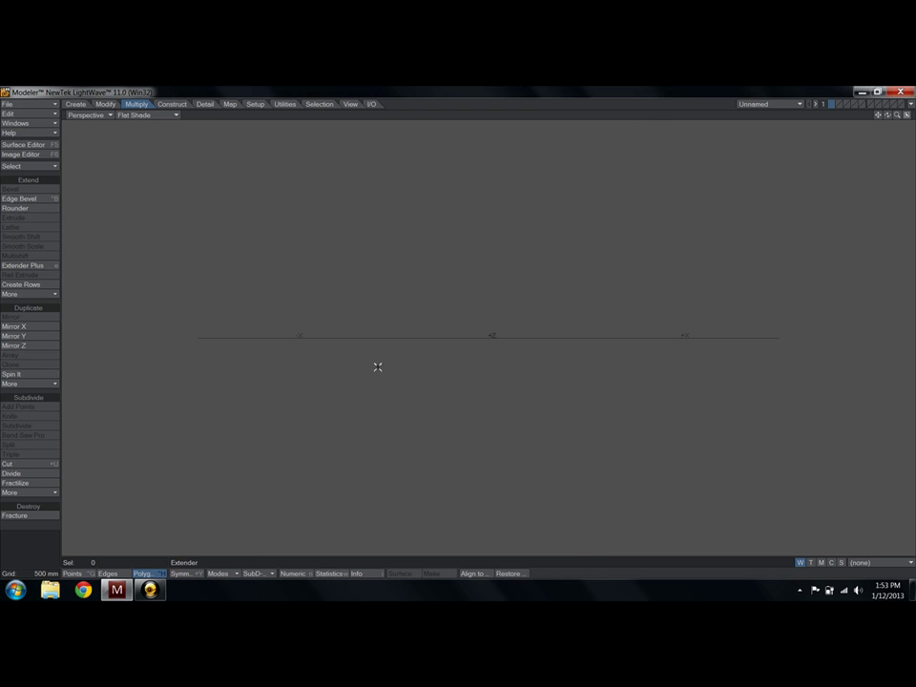
# Create a disc along the Y axis with 24 sides, 1 segment, bottom -500 mm, top 500 mm and 500 mm radii
pyautogui.keyDown('alt'); pyautogui.moveTo(402, 356); pyautogui.dragTo(311, 315); pyautogui.keyUp('alt')
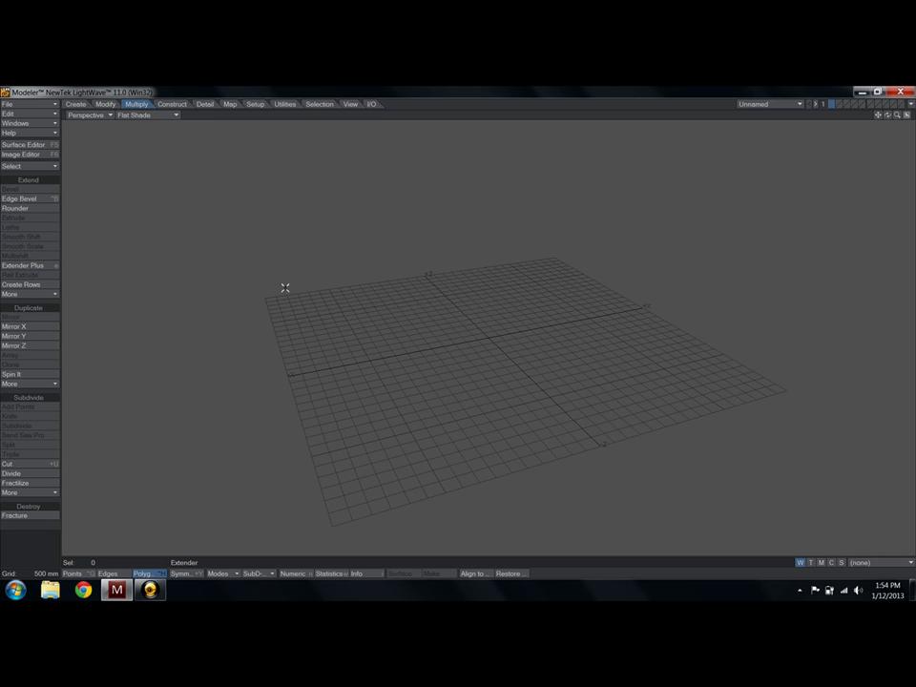
pyautogui.click(77, 104)
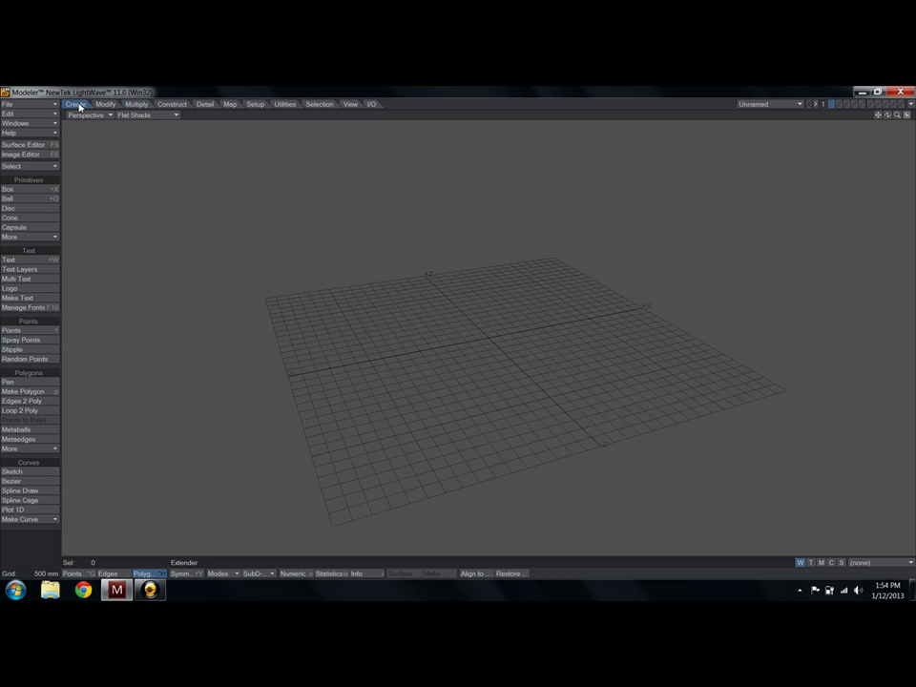
pyautogui.click(35, 208)
pyautogui.press('n')
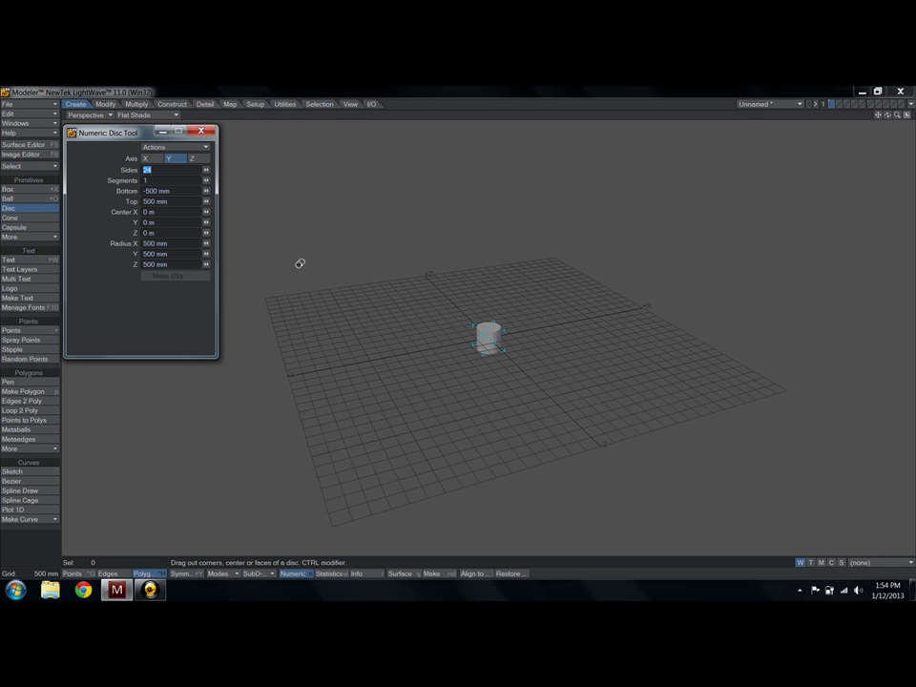
pyautogui.press('Return')
pyautogui.click(203, 131)
pyautogui.press('a')
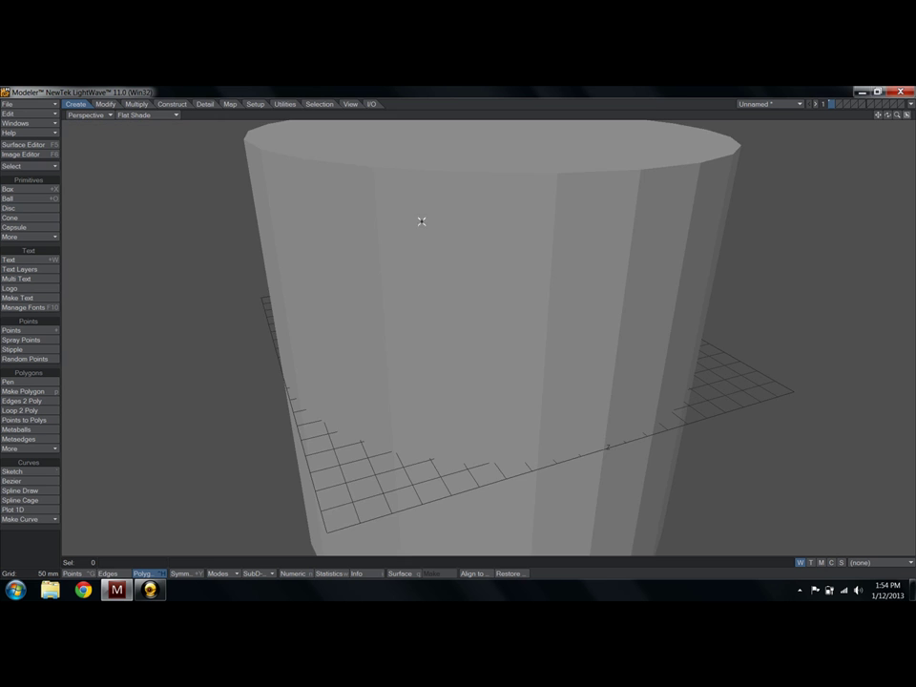
pyautogui.keyDown('ctrl'); pyautogui.keyDown('alt'); pyautogui.moveTo(455, 286); pyautogui.dragTo(470, 331); pyautogui.keyUp('alt'); pyautogui.keyUp('ctrl')
# Display the cylinder in Wireframe Shade and check its polygon statistics
pyautogui.click(173, 116)
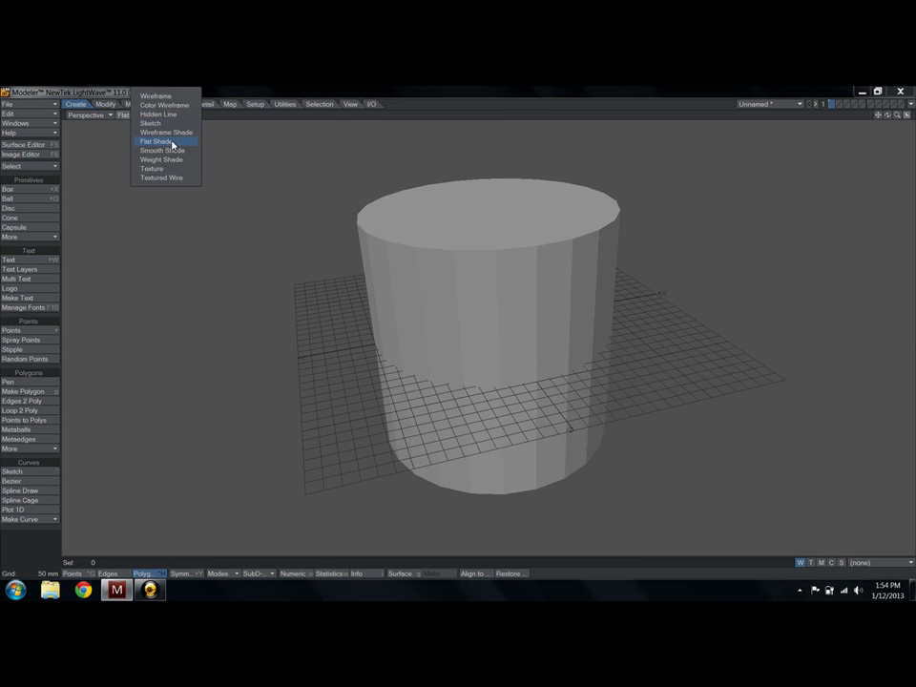
pyautogui.click(166, 131)
pyautogui.press('w')
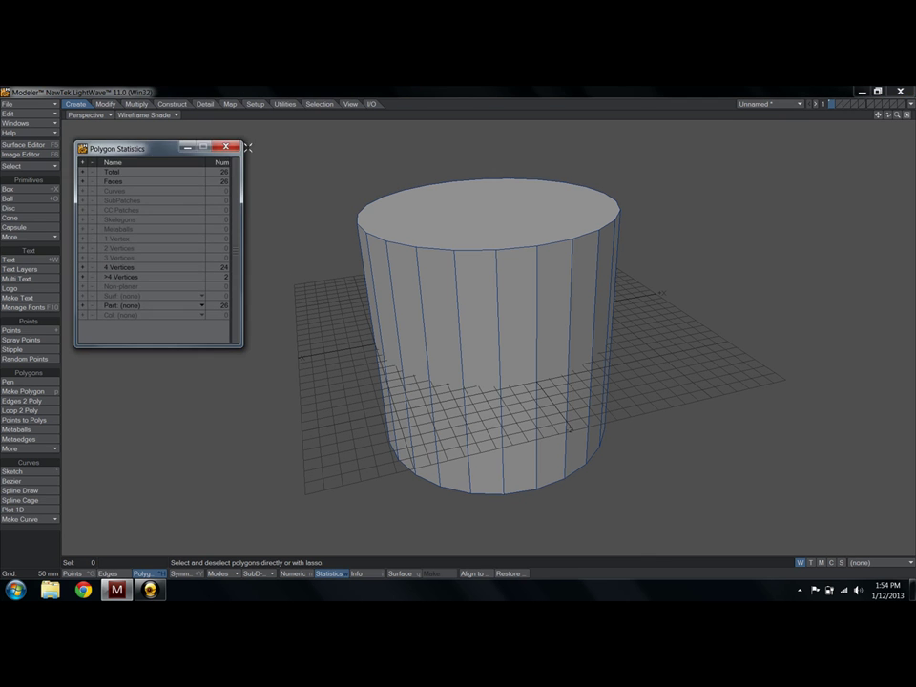
pyautogui.click(236, 149)
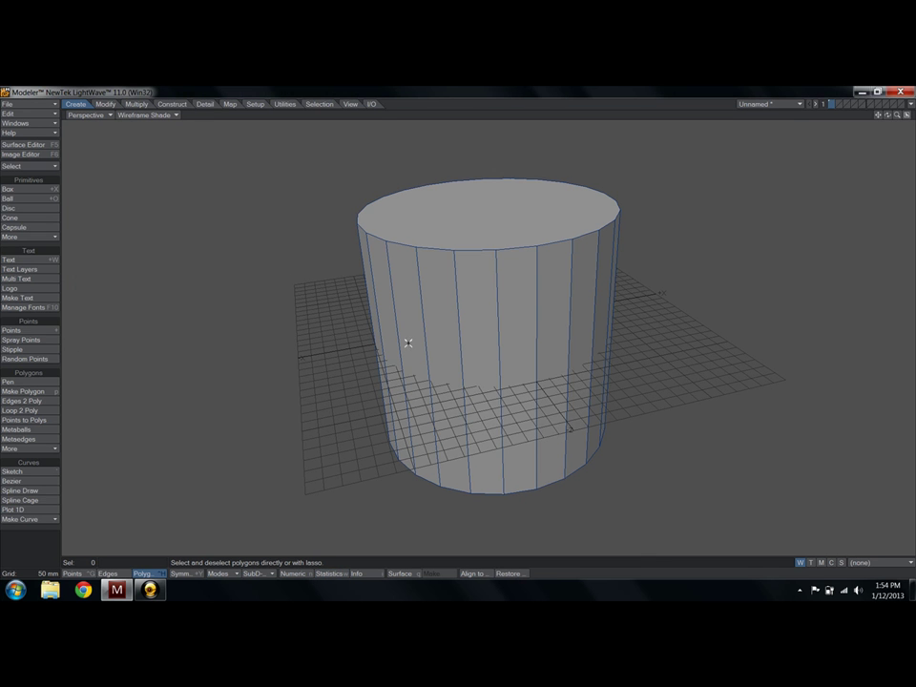
# Try moving the cylinder's top polygon, undo the move and clear the selection
pyautogui.click(468, 225)
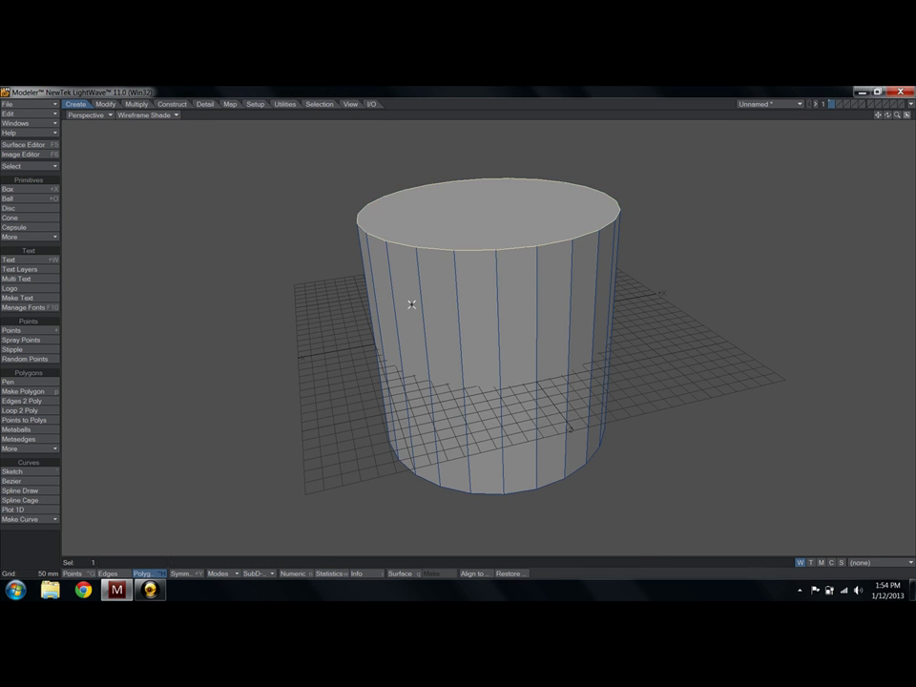
pyautogui.keyDown('alt'); pyautogui.moveTo(407, 308); pyautogui.dragTo(426, 295); pyautogui.keyUp('alt')
pyautogui.moveTo(496, 258); pyautogui.dragTo(552, 277)
pyautogui.hotkey('ctrl', 'z')
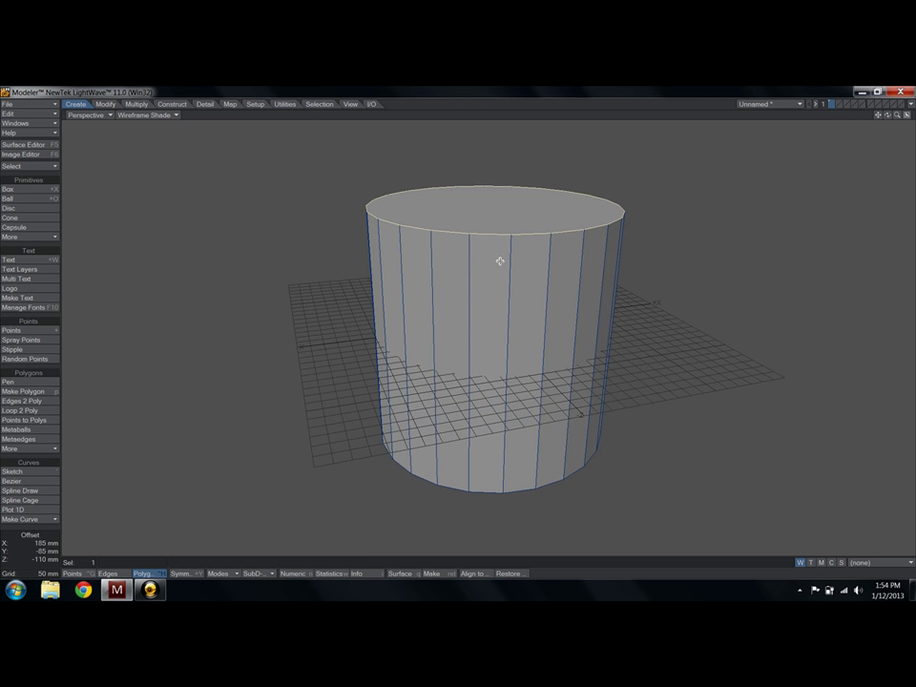
pyautogui.press('/')
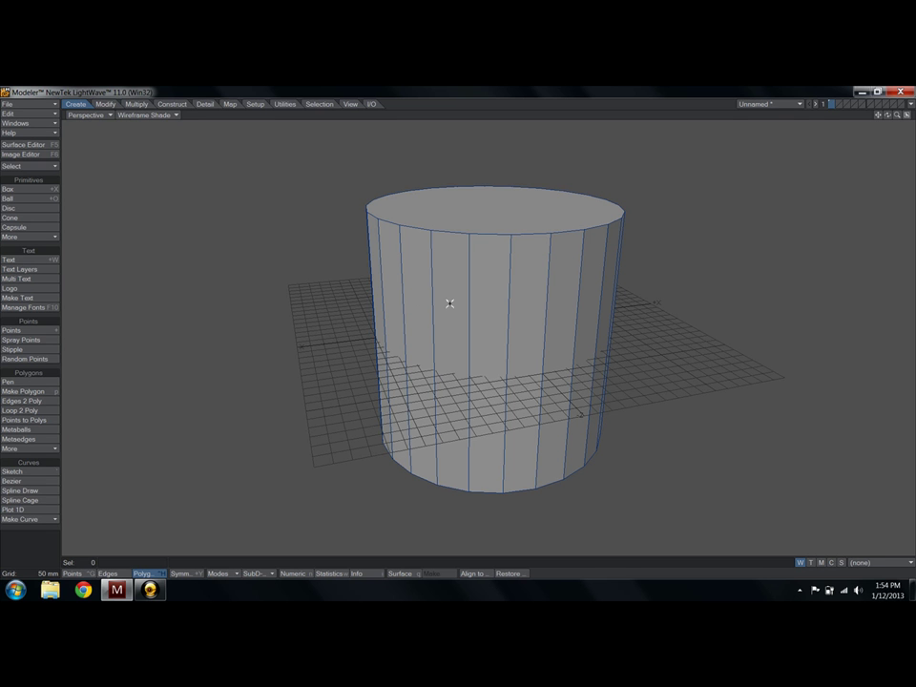
# Show the cylinder in the Front (XY) view with Wireframe display
pyautogui.click(74, 116)
pyautogui.click(77, 133)
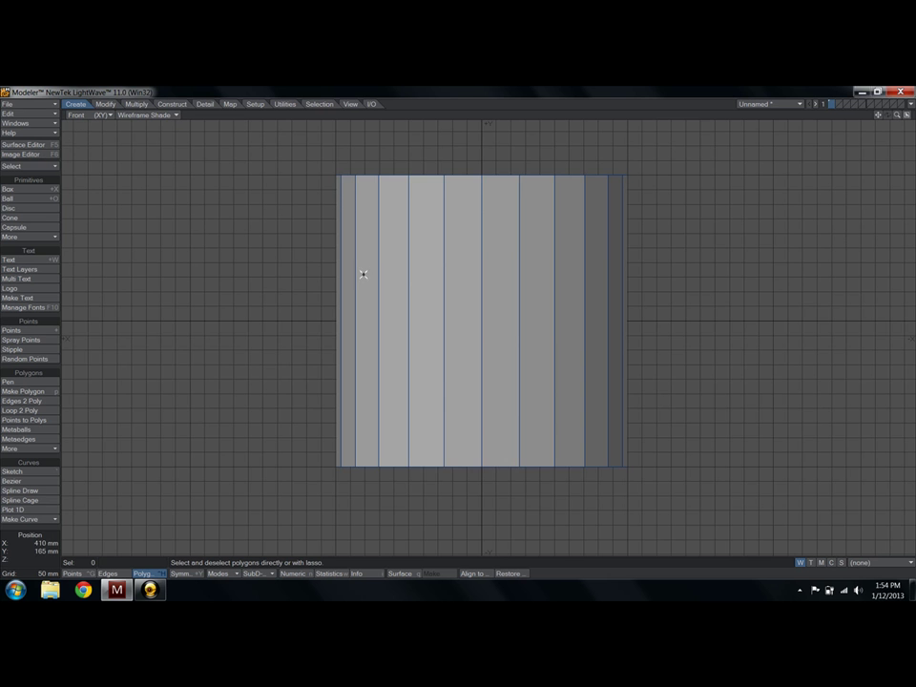
pyautogui.moveTo(481, 310)
pyautogui.keyDown('alt'); pyautogui.mouseDown()
pyautogui.moveTo(499, 331)
pyautogui.moveTo(491, 319)
pyautogui.mouseUp(); pyautogui.keyUp('alt')
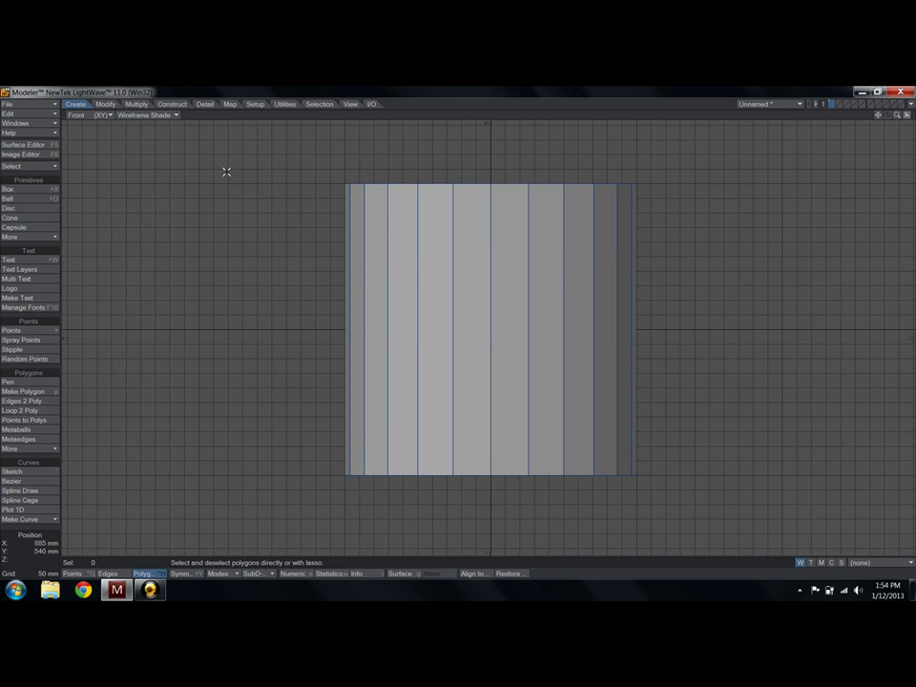
pyautogui.click(139, 105)
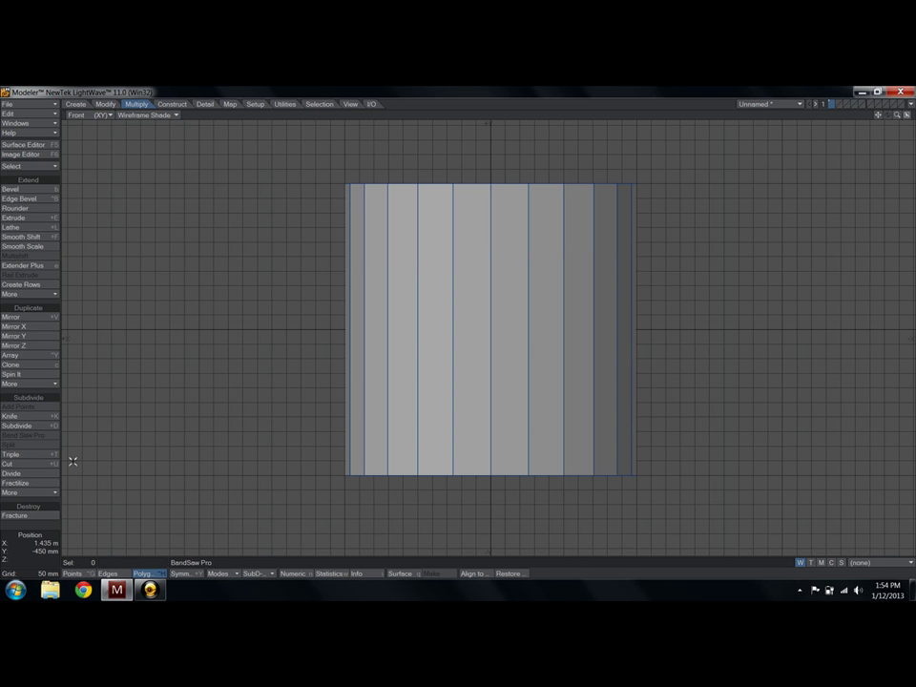
pyautogui.click(136, 114)
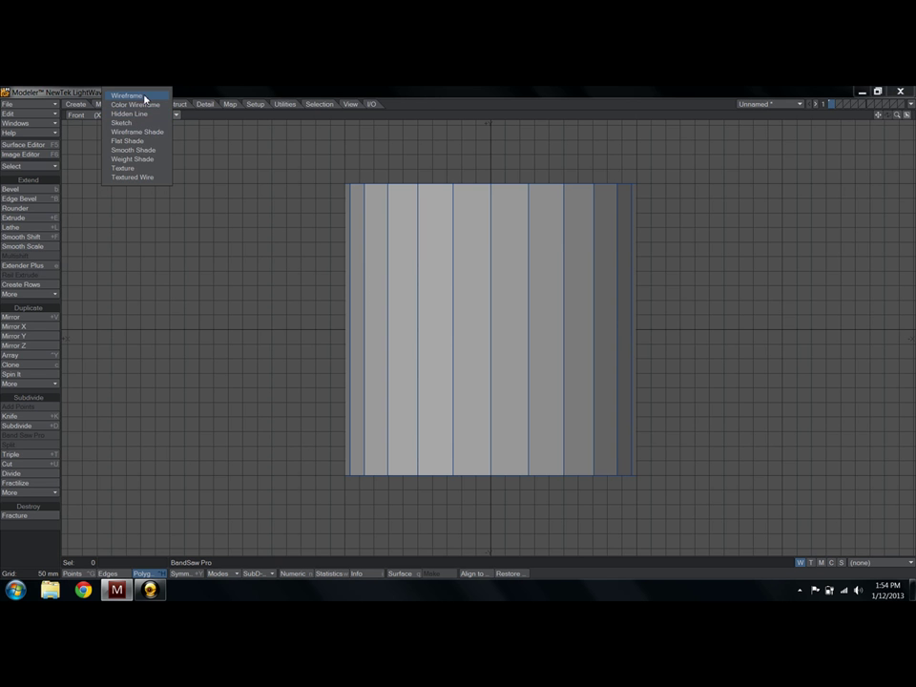
pyautogui.click(145, 96)
# Darken the viewport background color to 048, 048, 048 in the display options
pyautogui.press('d')
pyautogui.click(527, 288)
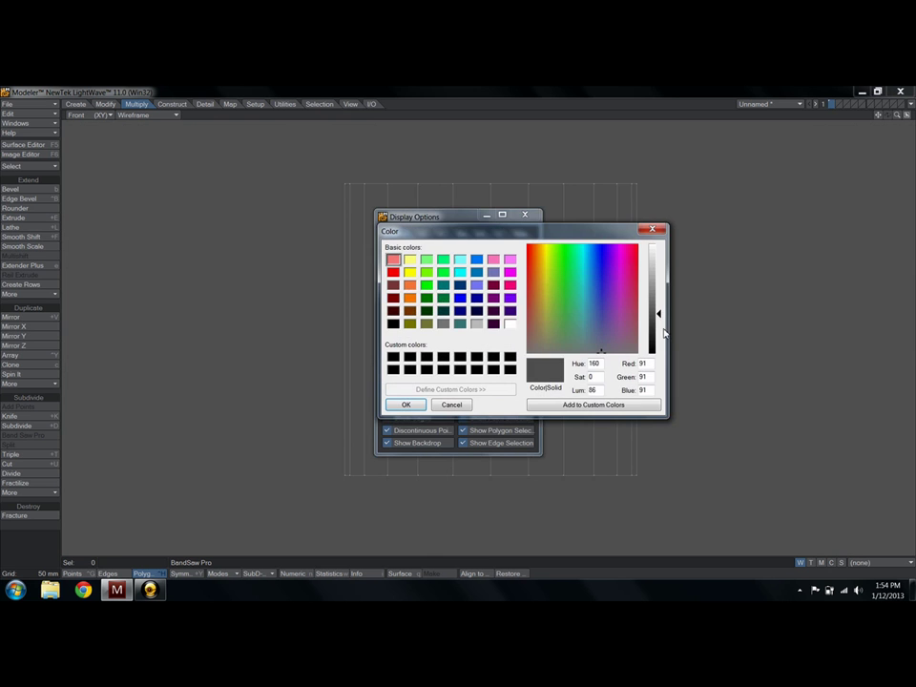
pyautogui.moveTo(650, 313); pyautogui.dragTo(649, 332)
pyautogui.click(405, 404)
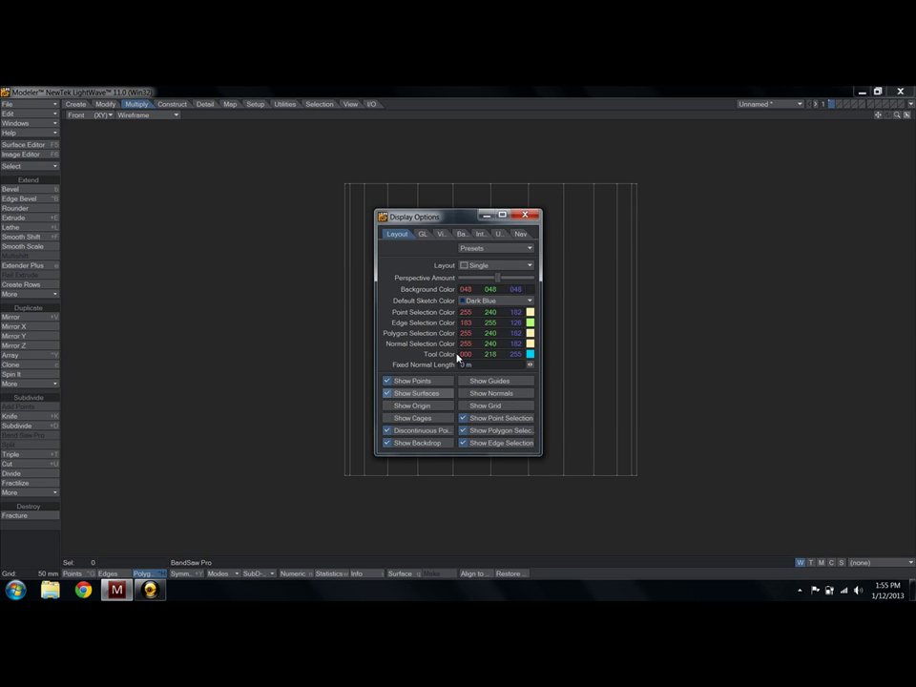
pyautogui.click(525, 215)
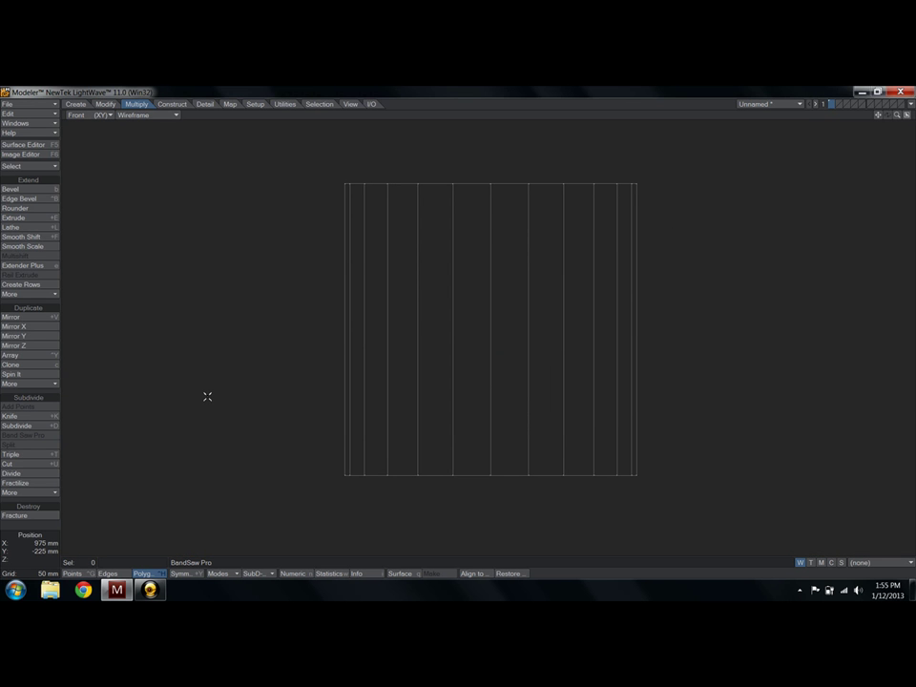
# Try a horizontal Knife cut across the full cylinder just above its middle, inspect it in Perspective, and undo it
pyautogui.hotkey('shift', 'k')
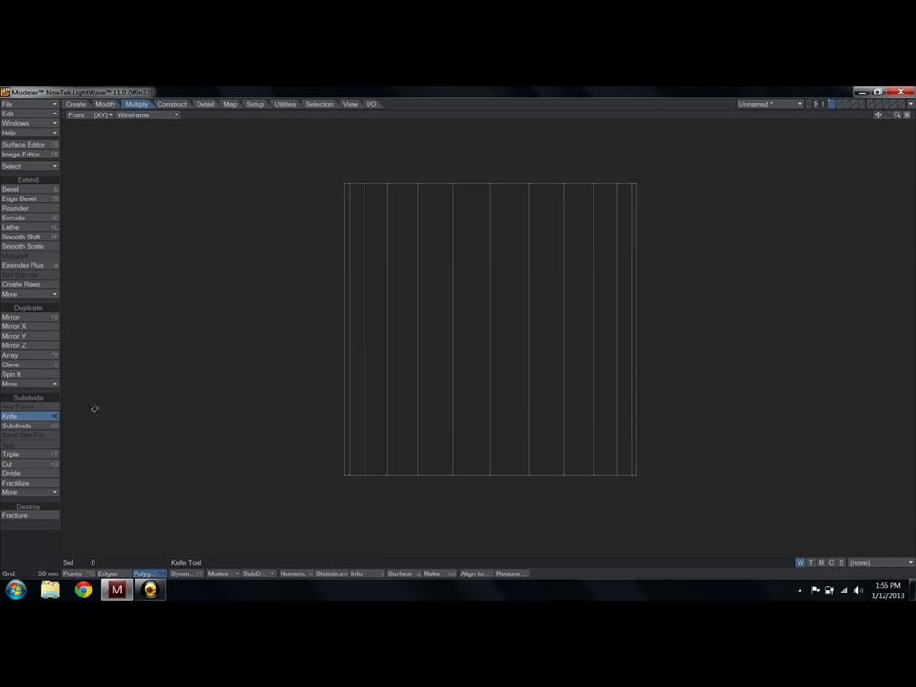
pyautogui.moveTo(272, 319); pyautogui.dragTo(719, 318)
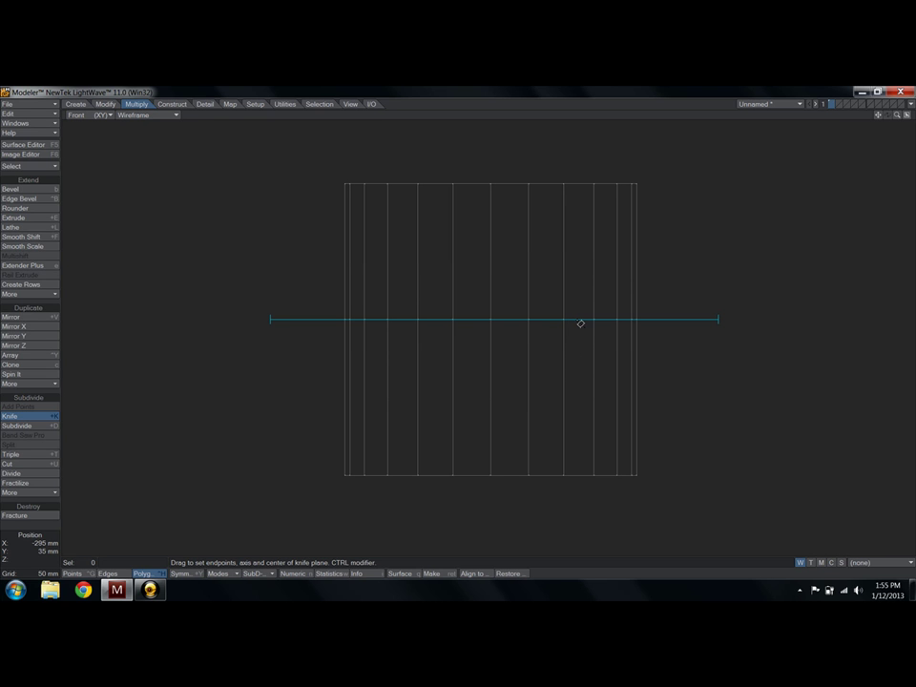
pyautogui.press('space')
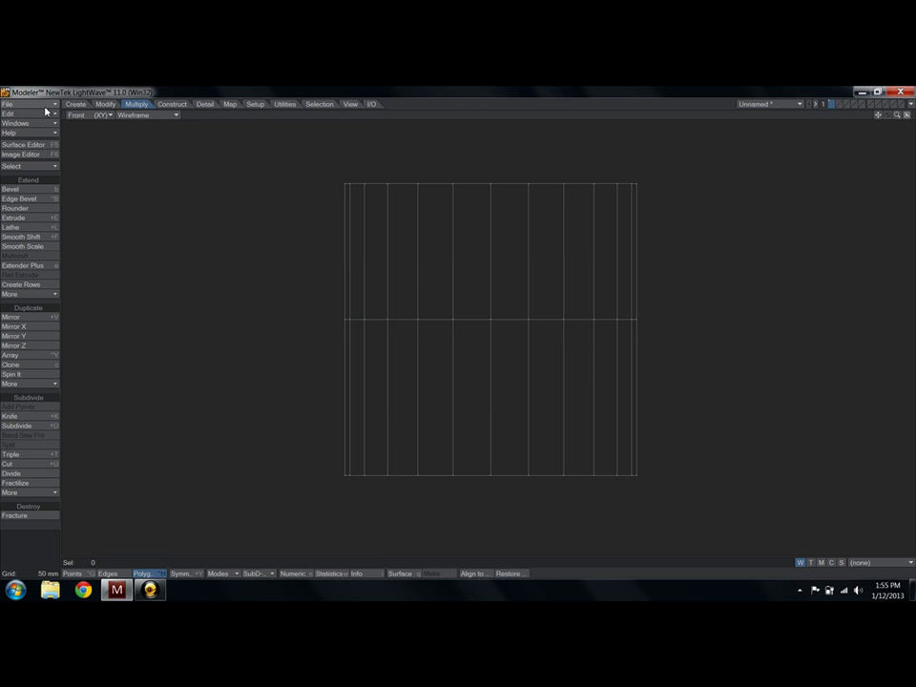
pyautogui.click(95, 115)
pyautogui.click(102, 156)
pyautogui.keyDown('alt'); pyautogui.moveTo(452, 343); pyautogui.dragTo(429, 402); pyautogui.keyUp('alt')
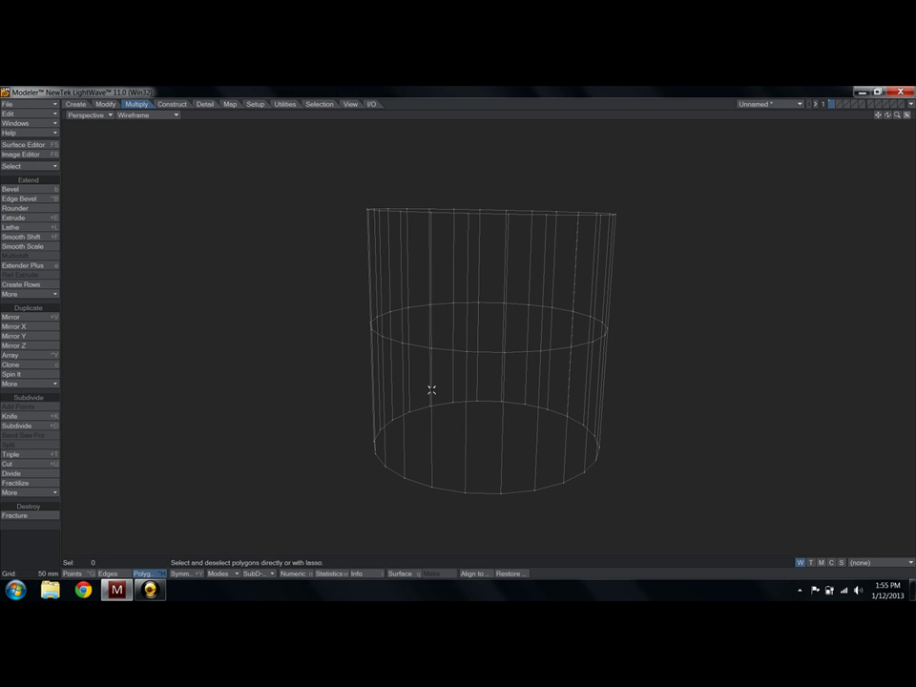
pyautogui.press('u')
# In the Front view, try a Knife cut that reaches only partway across the cylinder, and undo it
pyautogui.click(89, 115)
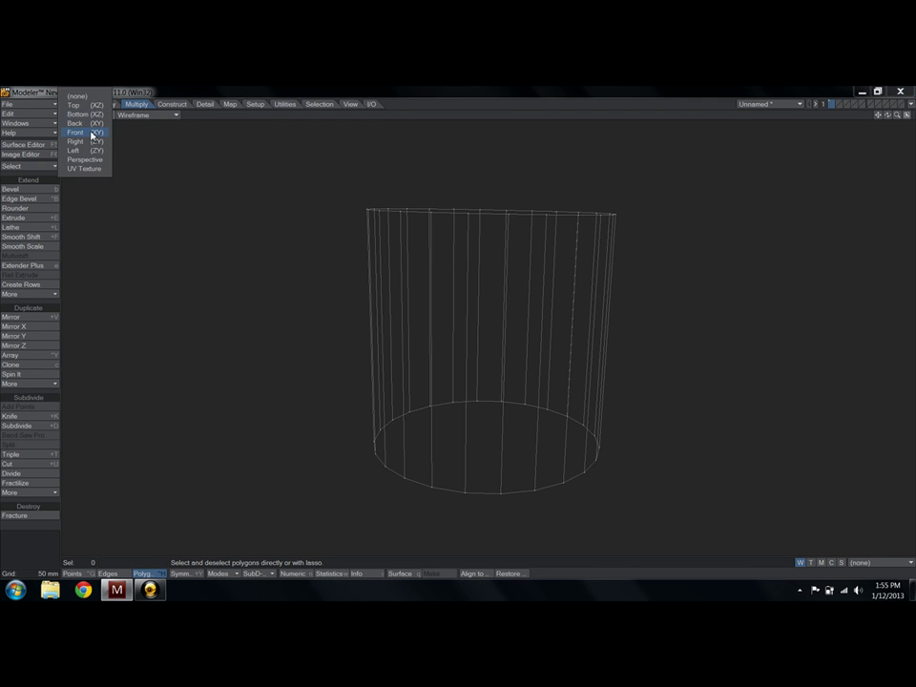
pyautogui.click(81, 132)
pyautogui.hotkey('shift', 'k')
pyautogui.moveTo(264, 300); pyautogui.dragTo(472, 300)
pyautogui.press('space')
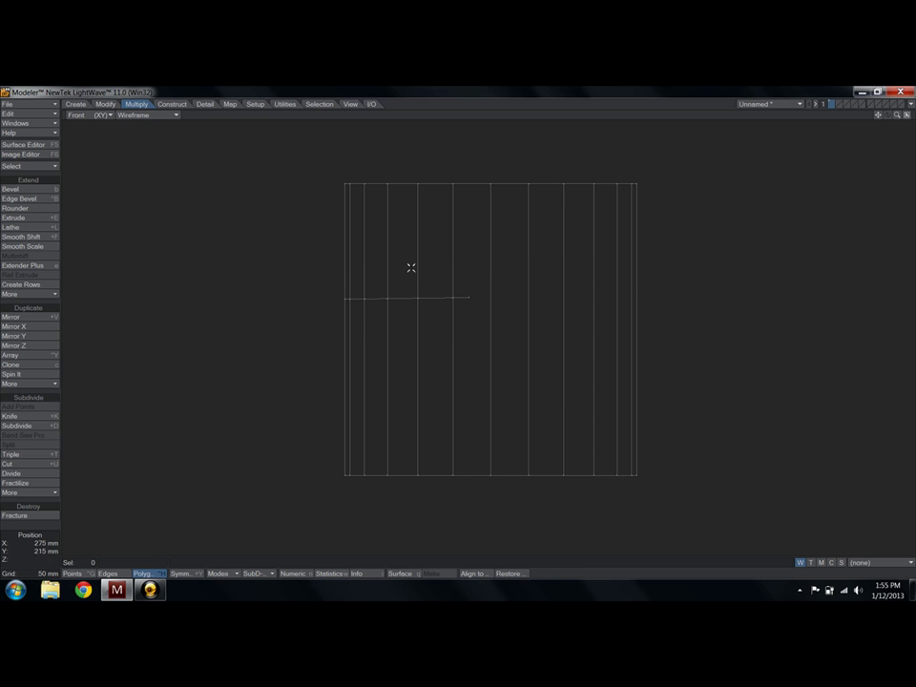
pyautogui.press('u')
# Try a Knife cut using its numeric settings, extend its end past the cylinder's far side, and undo the cut
pyautogui.click(29, 416)
pyautogui.press('n')
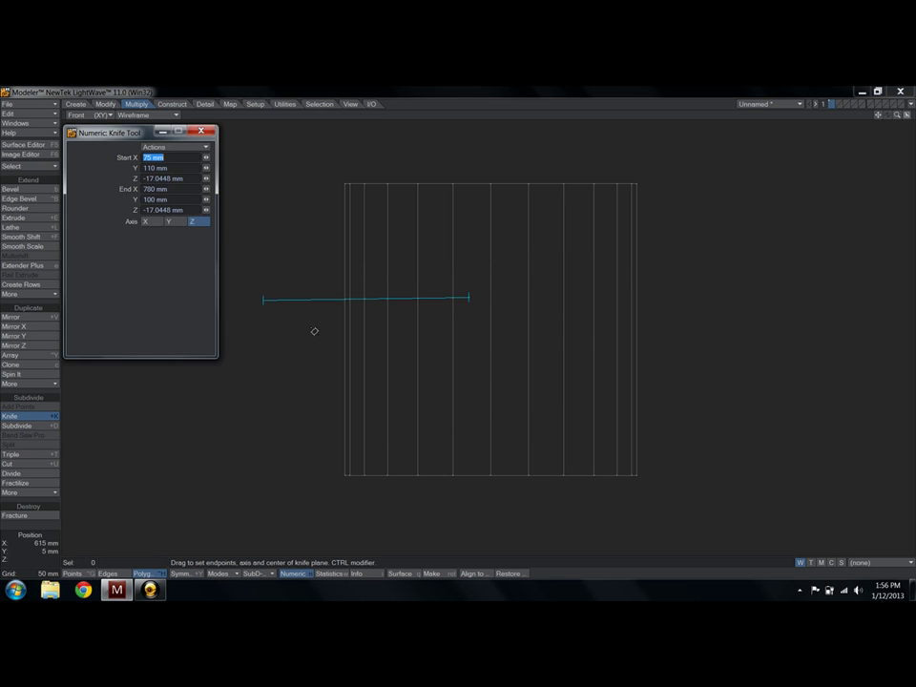
pyautogui.click(465, 298)
pyautogui.moveTo(480, 304); pyautogui.dragTo(749, 304)
pyautogui.press('space')
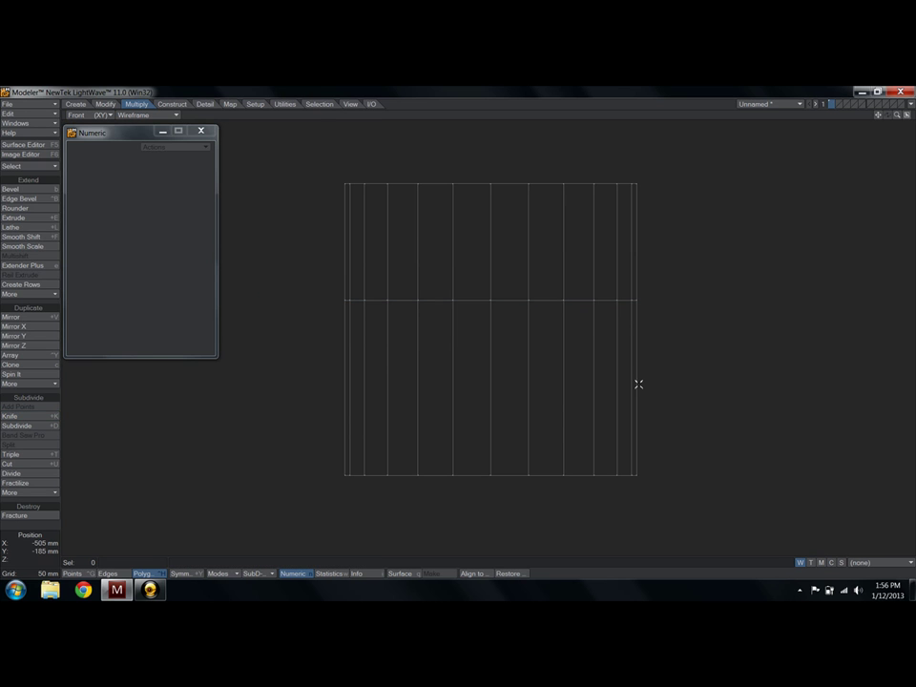
pyautogui.press('u')
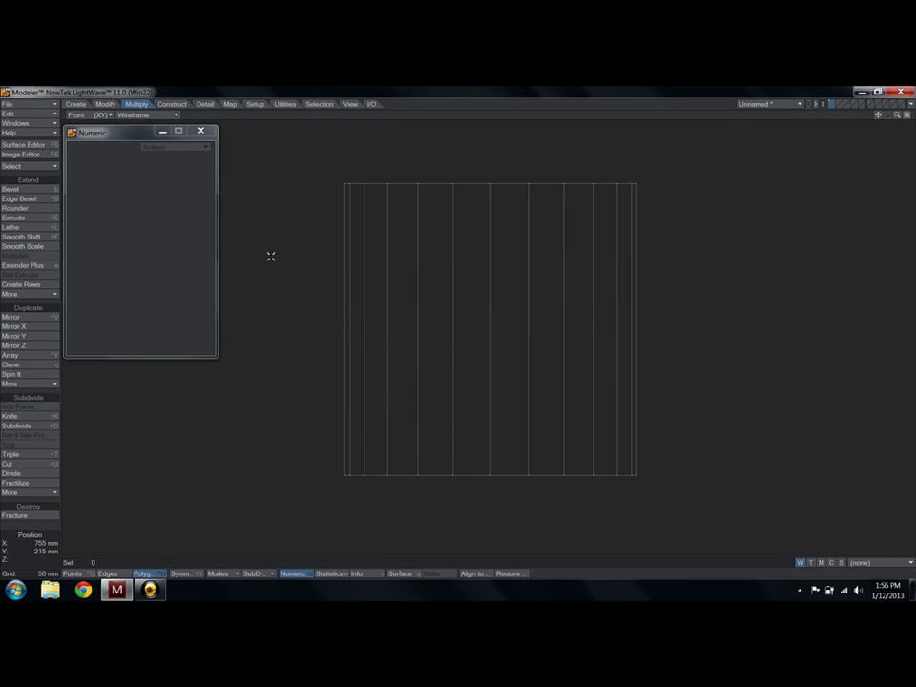
pyautogui.click(200, 131)
# Switch to Flat Shade and select the full band of side polygons, starting from two adjacent front polygons
pyautogui.click(152, 114)
pyautogui.click(153, 161)
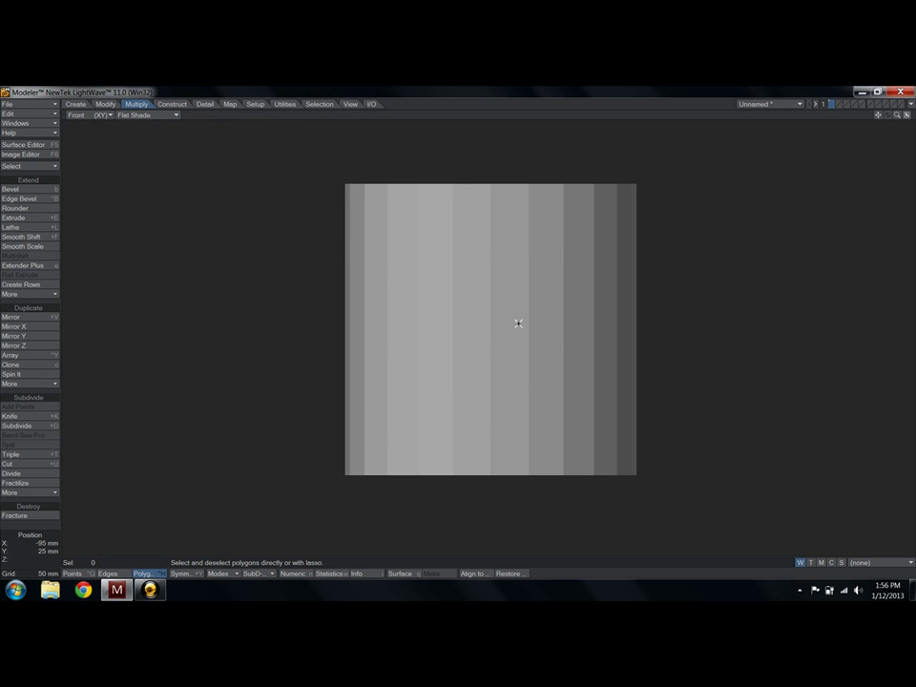
pyautogui.moveTo(470, 370); pyautogui.dragTo(499, 370)
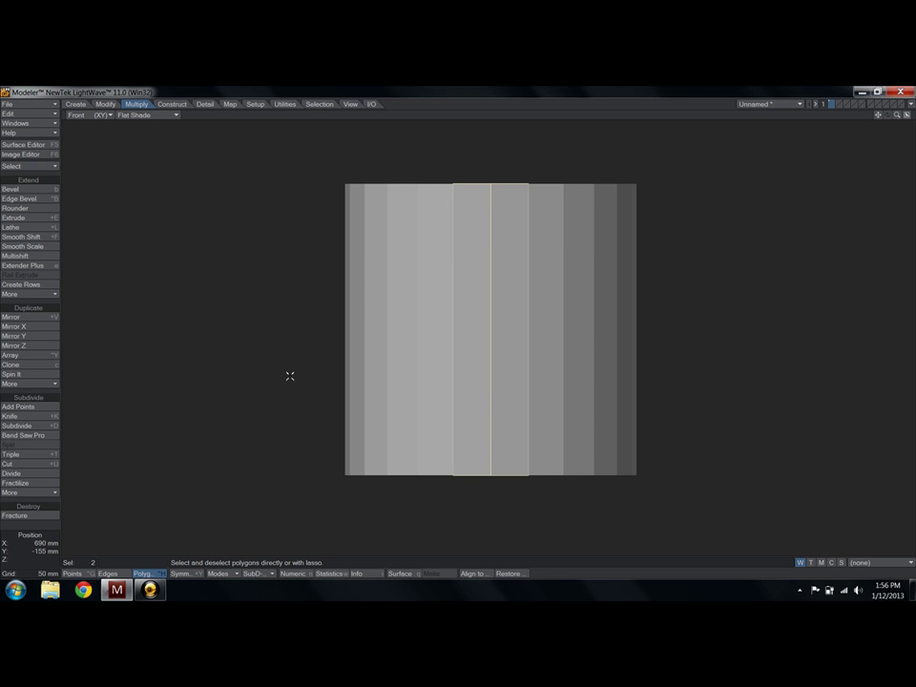
pyautogui.press('/')
pyautogui.click(486, 364)
pyautogui.click(497, 364)
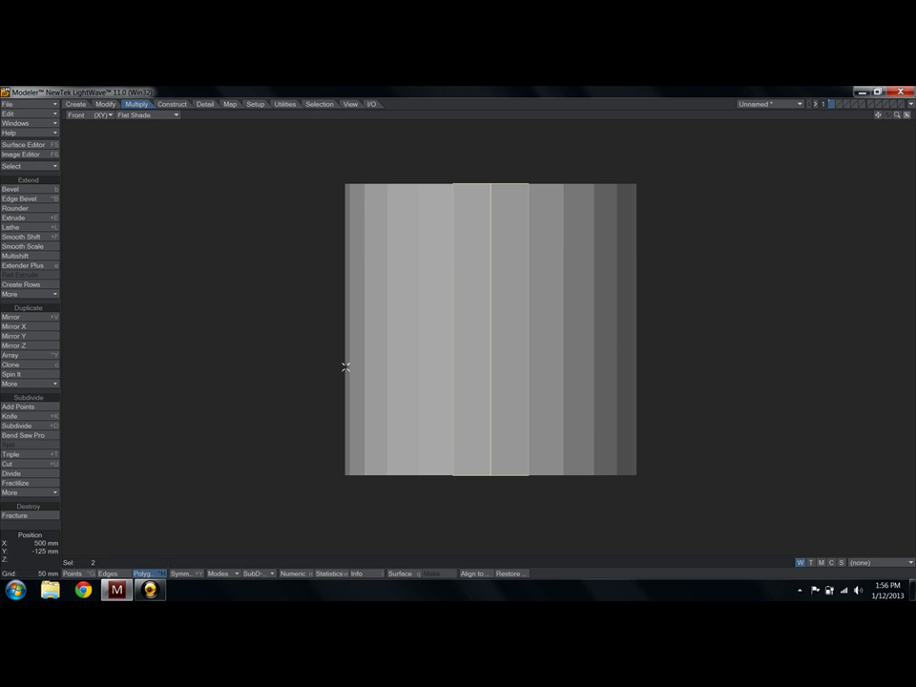
pyautogui.press(']')
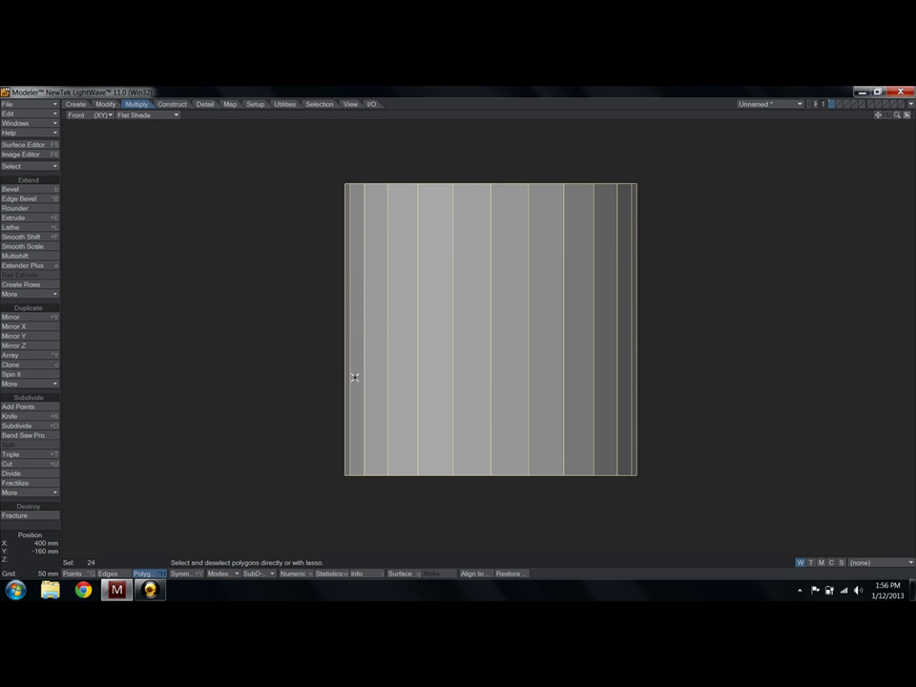
# Cut the selected side polygons at the preset evenly spaced divisions and display the result in Wireframe Shade
pyautogui.click(40, 464)
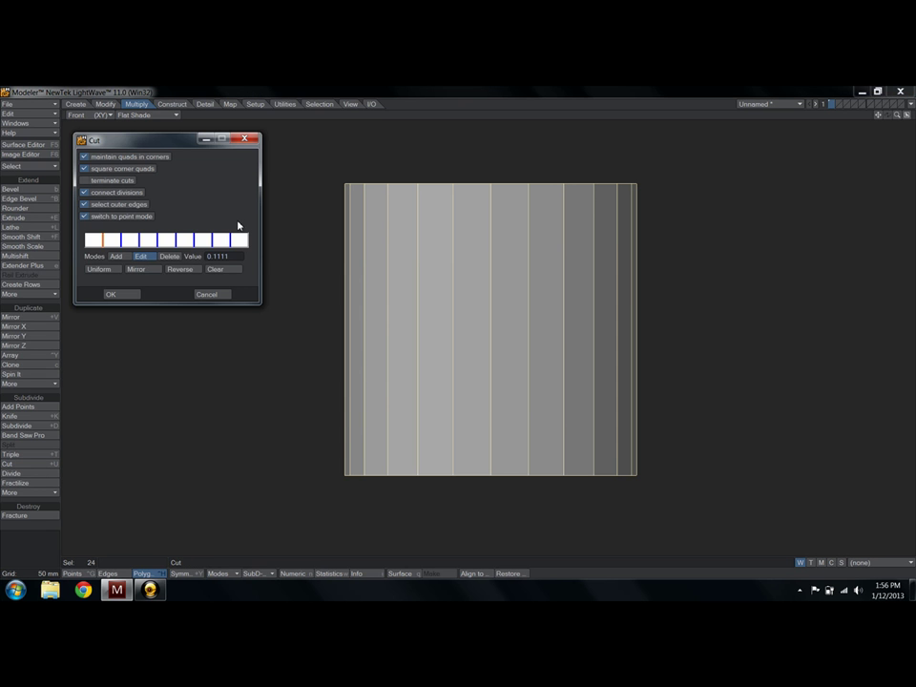
pyautogui.click(121, 294)
pyautogui.click(148, 115)
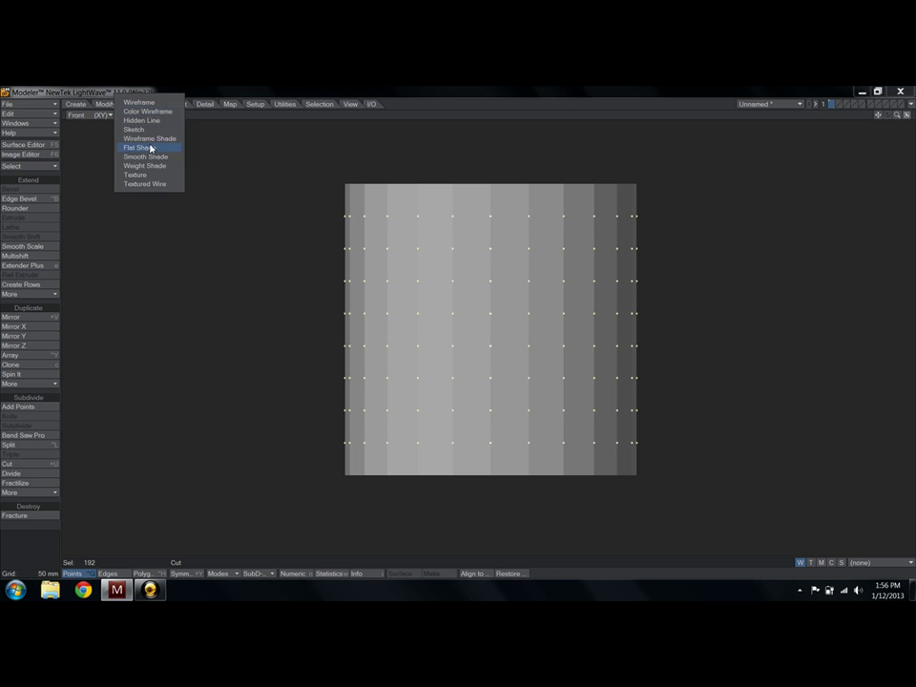
pyautogui.click(149, 137)
pyautogui.press('/')
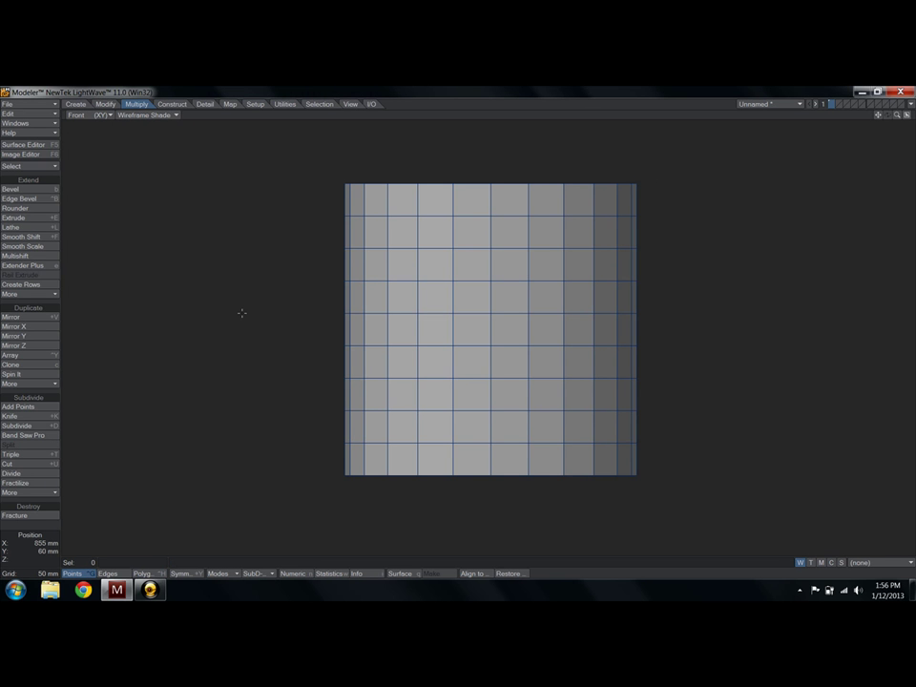
# Inspect the divided cylinder from an angle in Perspective, and undo the cut
pyautogui.click(88, 116)
pyautogui.click(96, 167)
pyautogui.press('a')
pyautogui.keyDown('alt'); pyautogui.moveTo(329, 297); pyautogui.dragTo(405, 372); pyautogui.keyUp('alt')
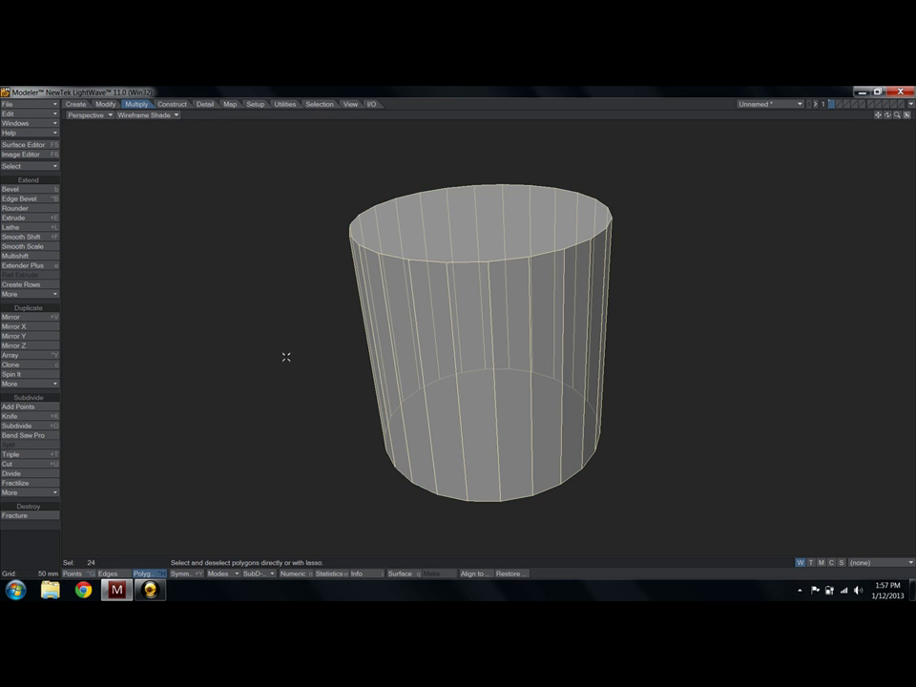
# Open the Cut settings for the side polygons and delete the preset divisions one by one
pyautogui.click(39, 465)
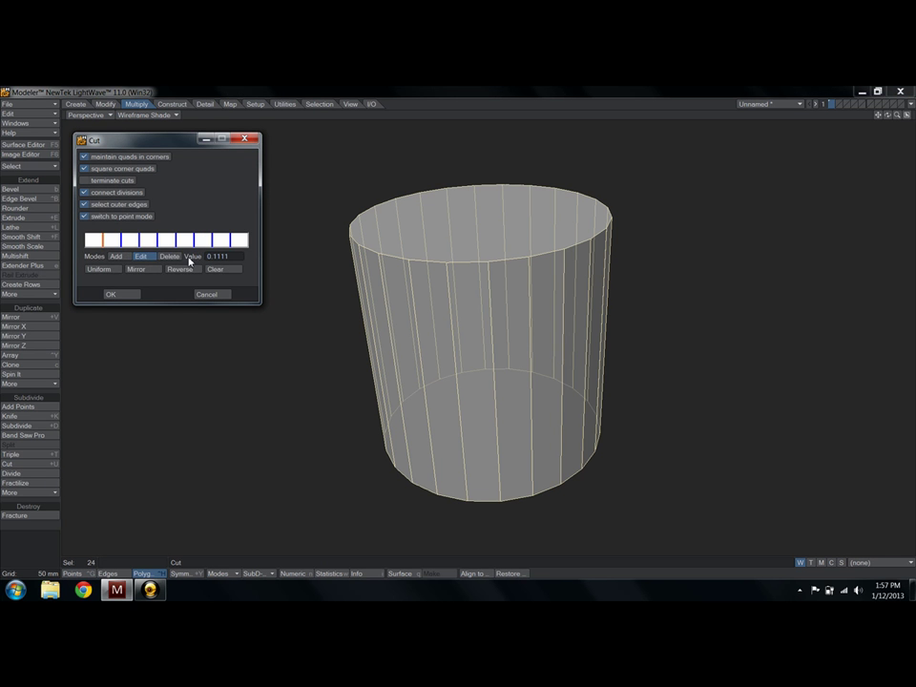
pyautogui.click(172, 257)
pyautogui.click(104, 242)
pyautogui.click(123, 242)
pyautogui.click(141, 242)
pyautogui.click(161, 242)
pyautogui.moveTo(164, 243)
pyautogui.mouseDown()
pyautogui.moveTo(220, 240)
pyautogui.moveTo(211, 240)
pyautogui.mouseUp()
# Add unevenly spaced Cut divisions, including a tight cluster ending at 0.2849 and one at 0.7674, apply the cut, and undo it
pyautogui.click(121, 258)
pyautogui.click(121, 240)
pyautogui.click(172, 240)
pyautogui.click(97, 242)
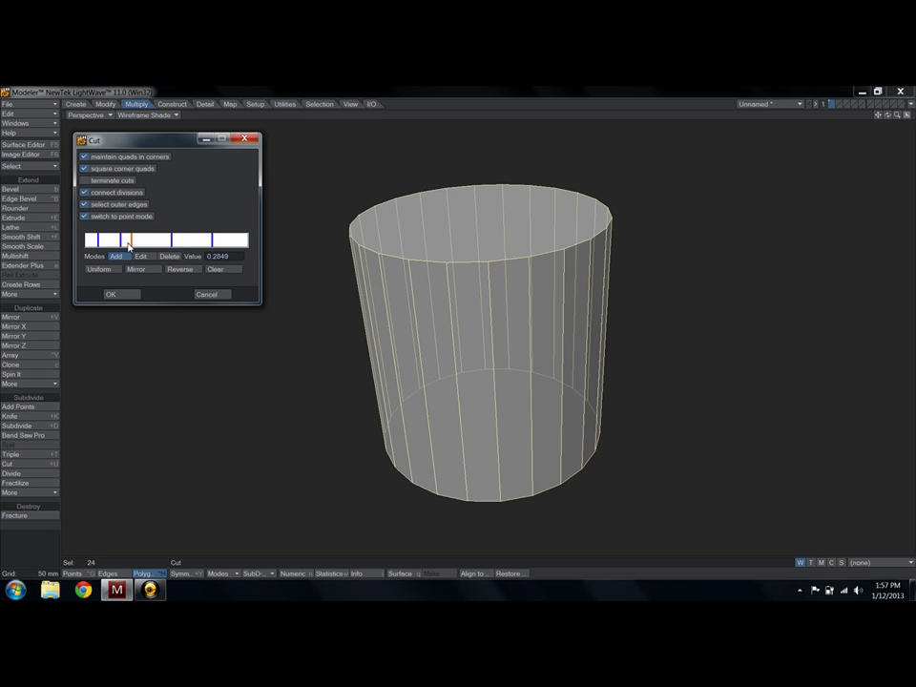
pyautogui.click(126, 242)
pyautogui.click(123, 241)
pyautogui.click(131, 241)
pyautogui.click(211, 241)
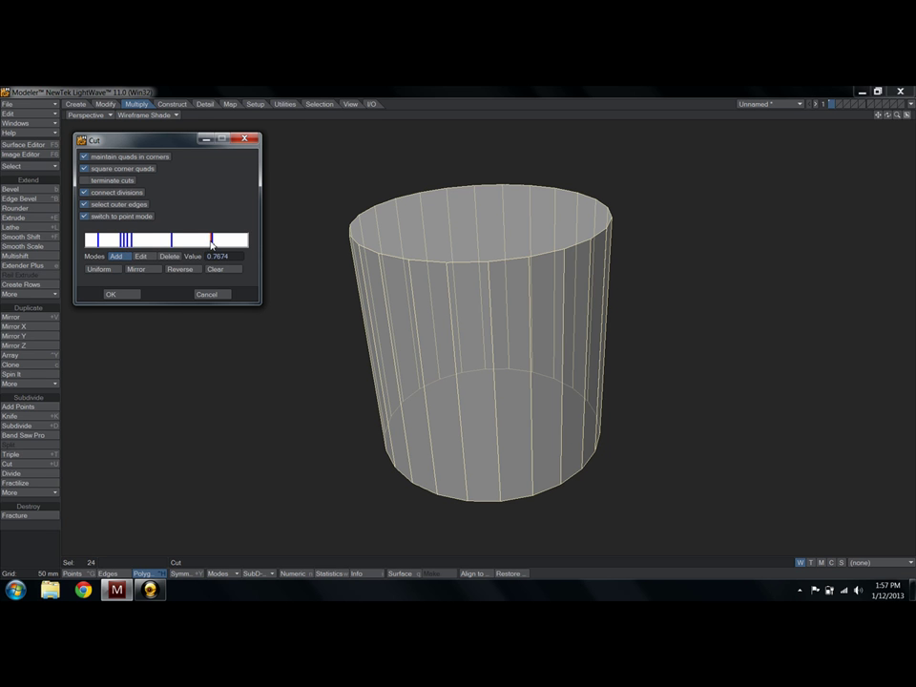
pyautogui.click(123, 294)
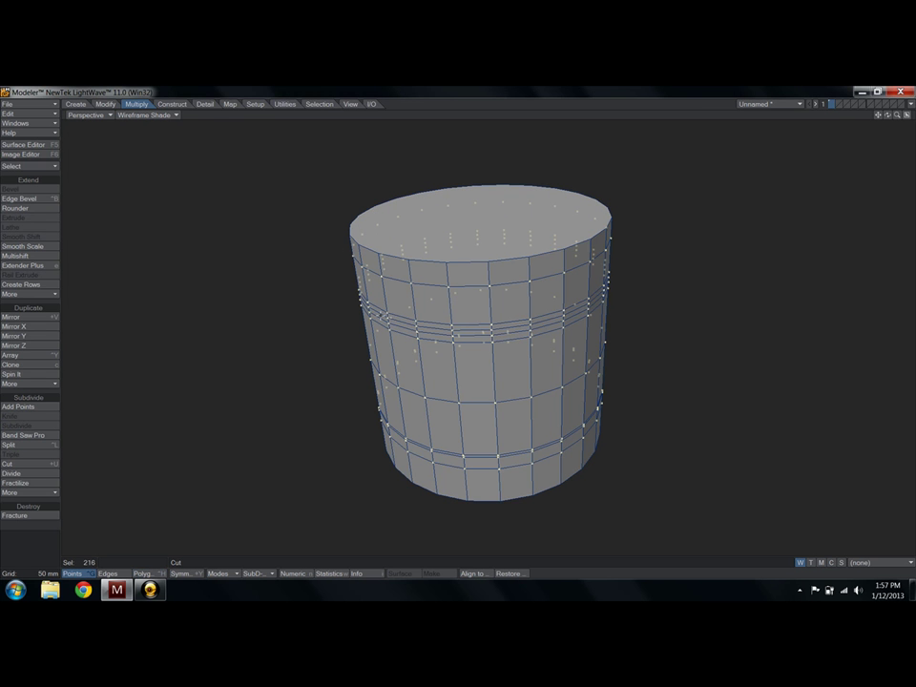
pyautogui.press('u')
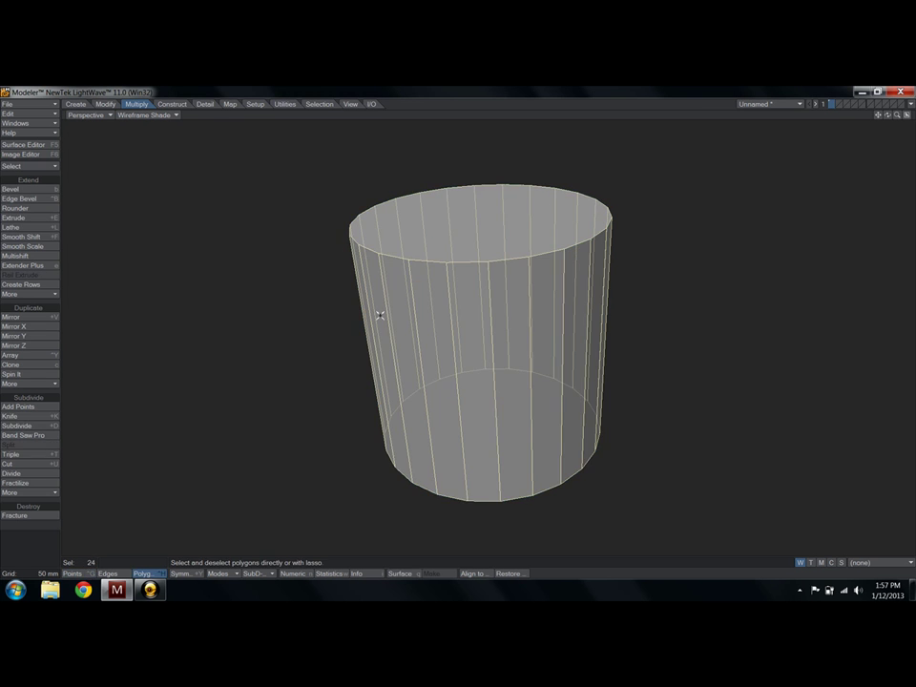
# Make the existing Cut divisions uniform at 0.1 intervals, try the cut on the side polygons, and undo it
pyautogui.click(29, 464)
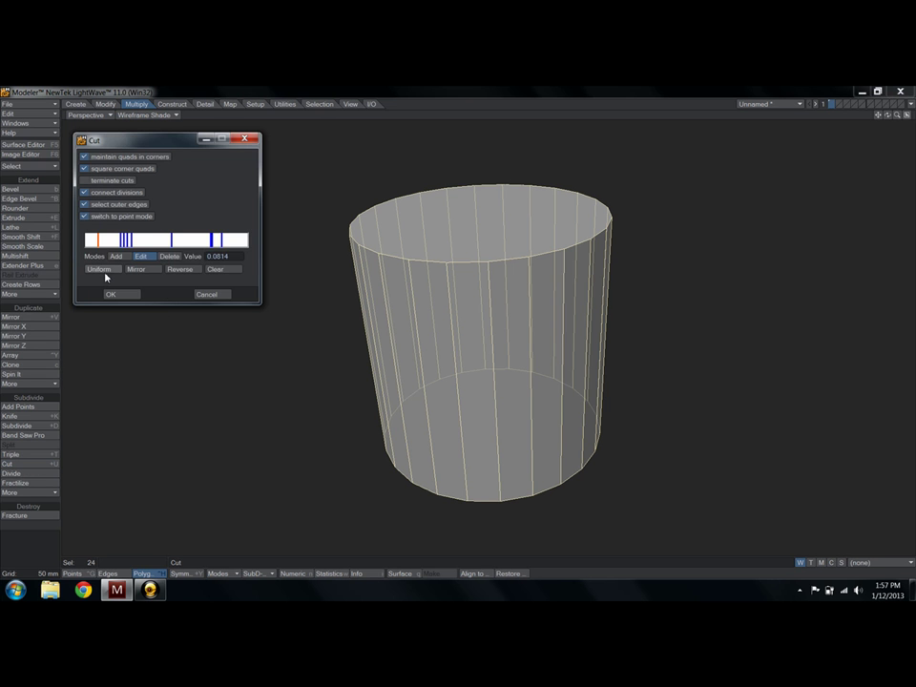
pyautogui.click(99, 270)
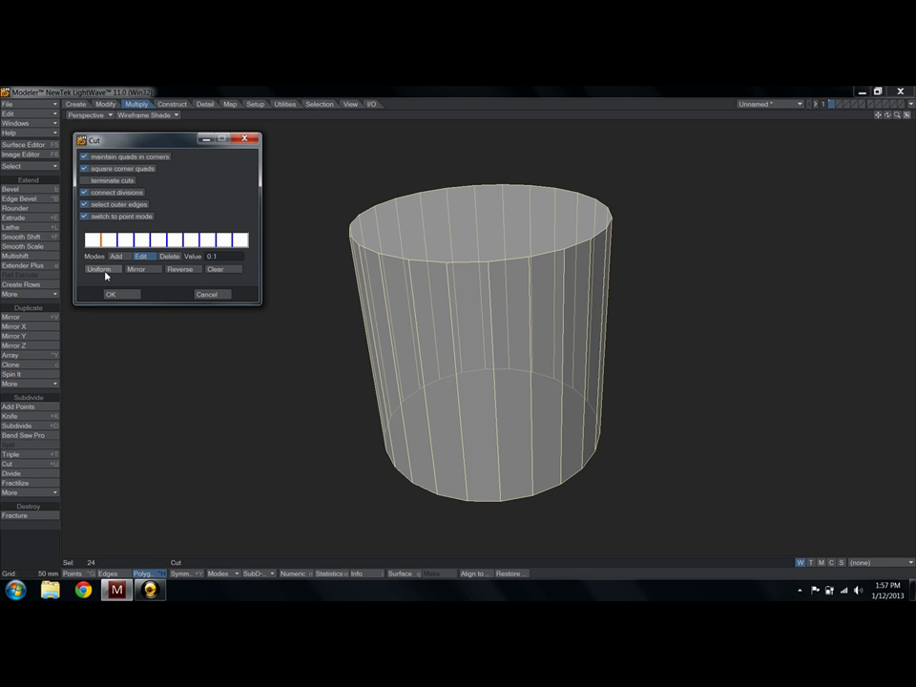
pyautogui.click(113, 294)
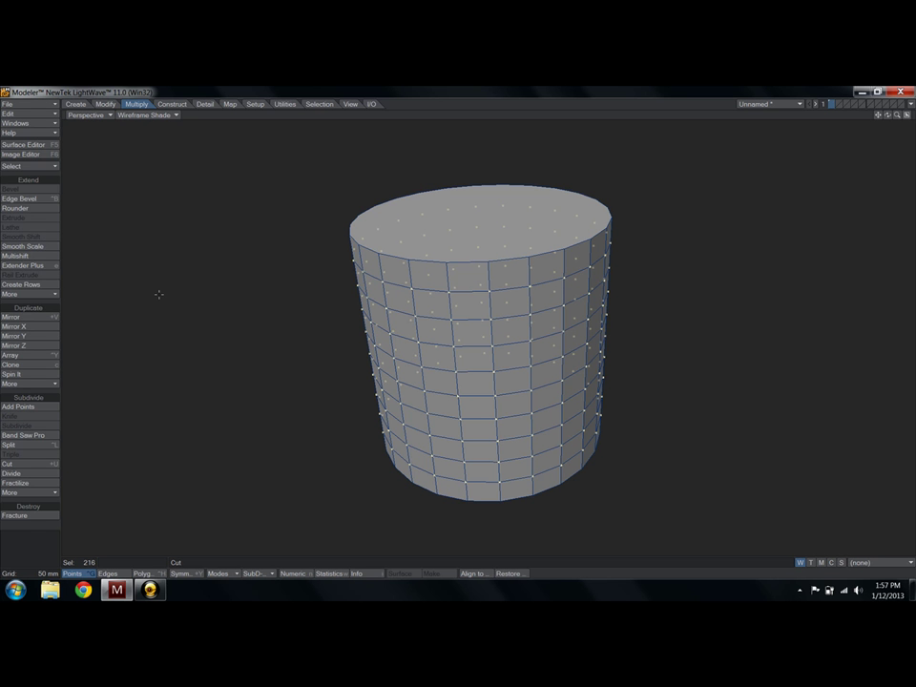
pyautogui.hotkey('ctrl', 'z')
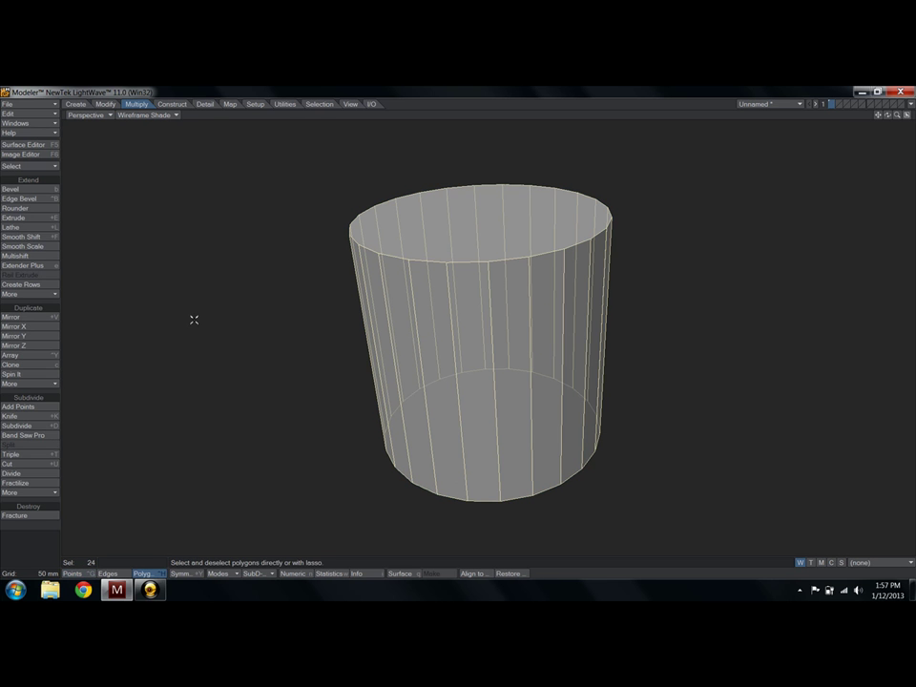
# Apply the uniformly spaced Cut to the side polygons again and clear the point selection
pyautogui.click(19, 465)
pyautogui.click(121, 295)
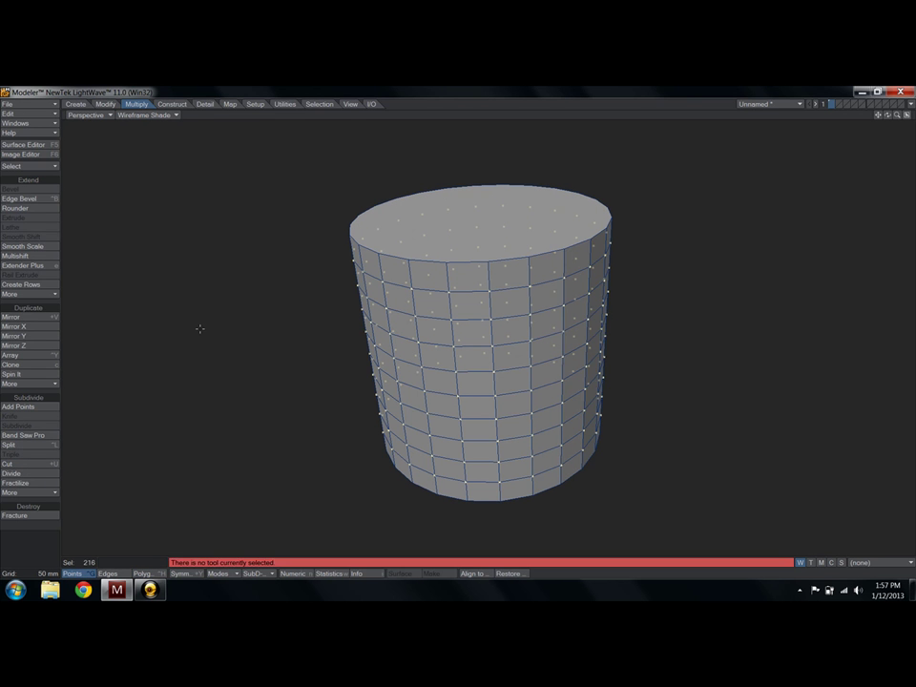
pyautogui.press('/')
# Select the cylinder's top cap polygon in the Perspective view
pyautogui.click(88, 115)
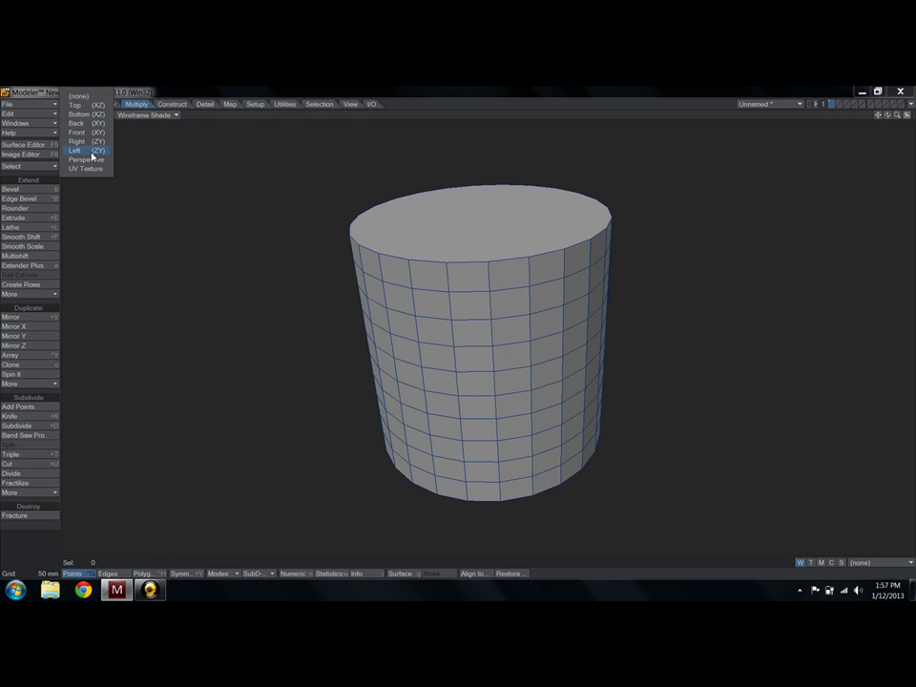
pyautogui.click(91, 152)
pyautogui.click(87, 115)
pyautogui.click(94, 164)
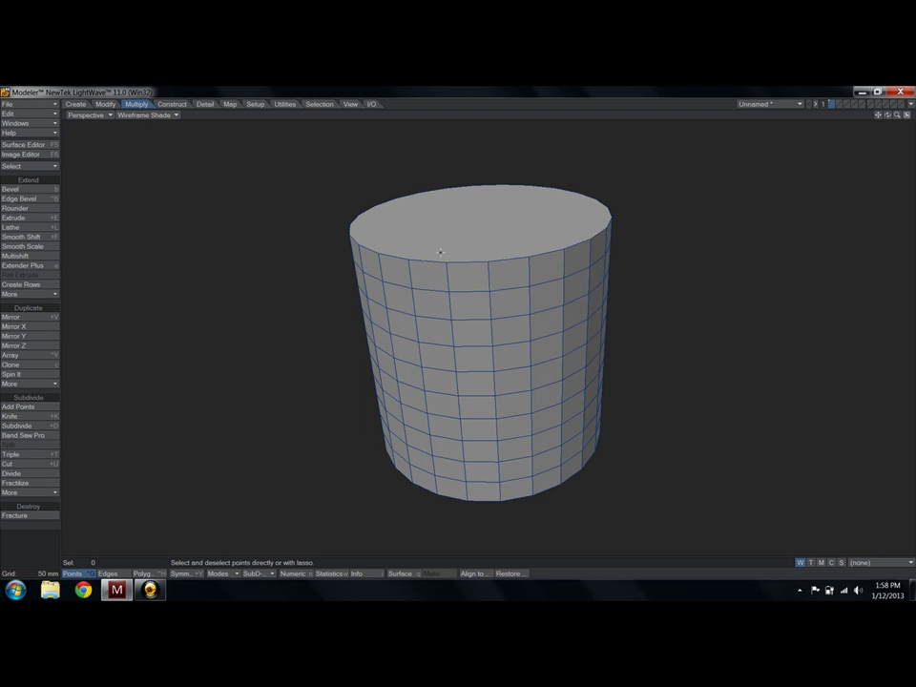
pyautogui.keyDown('alt'); pyautogui.moveTo(440, 252); pyautogui.dragTo(465, 258); pyautogui.keyUp('alt')
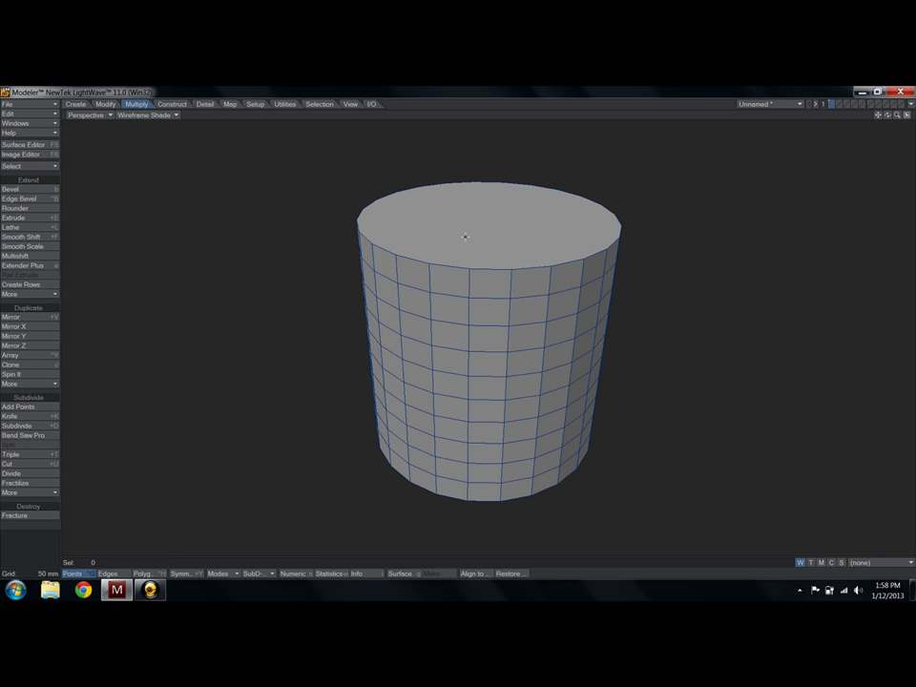
pyautogui.hotkey('ctrl', 'h')
pyautogui.click(469, 232)
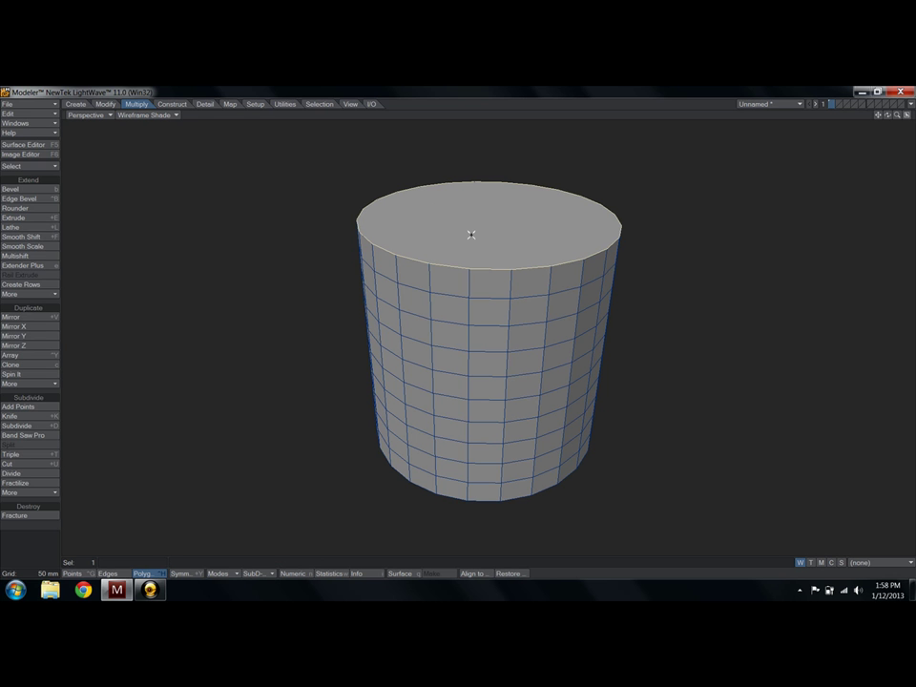
# Practise expanding and contracting the selection from the top cap, ending with every side row selected except the lowest
pyautogui.hotkey('shift', ']')
pyautogui.hotkey('shift', ']')
pyautogui.hotkey('shift', ']')
pyautogui.hotkey('shift', ']')
pyautogui.hotkey('shift', ']')
pyautogui.hotkey('shift', ']')
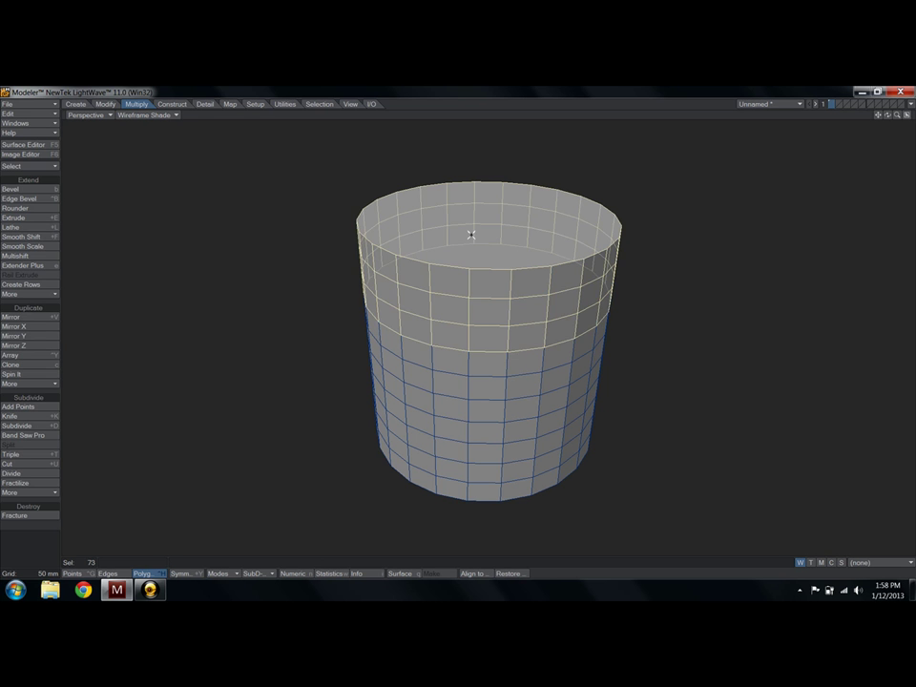
pyautogui.hotkey('shift', '[')
pyautogui.hotkey('shift', '[')
pyautogui.hotkey('shift', '[')
pyautogui.hotkey('shift', '[')
pyautogui.hotkey('shift', ']')
pyautogui.hotkey('shift', ']')
pyautogui.hotkey('shift', ']')
pyautogui.hotkey('shift', ']')
pyautogui.hotkey('shift', ']')
pyautogui.hotkey('shift', ']')
pyautogui.hotkey('shift', ']')
pyautogui.hotkey('shift', ']')
pyautogui.hotkey('shift', ']')
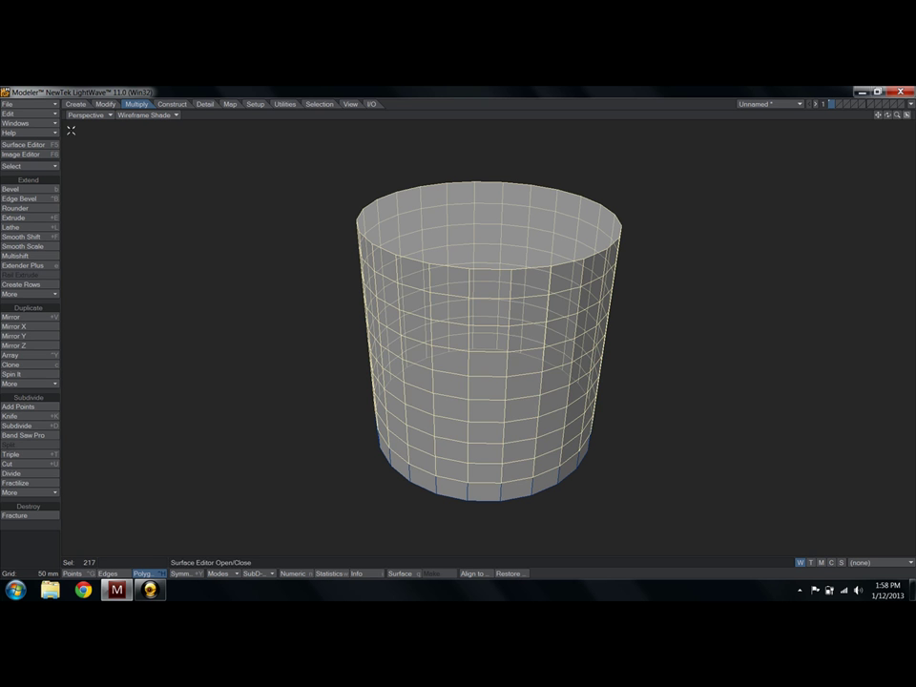
# In the Left view, try bending the cylinder by rotating the selected rows about their lower edge, contracting the selection between rotations
pyautogui.click(85, 115)
pyautogui.click(84, 150)
pyautogui.press('y')
pyautogui.moveTo(484, 448); pyautogui.dragTo(506, 448)
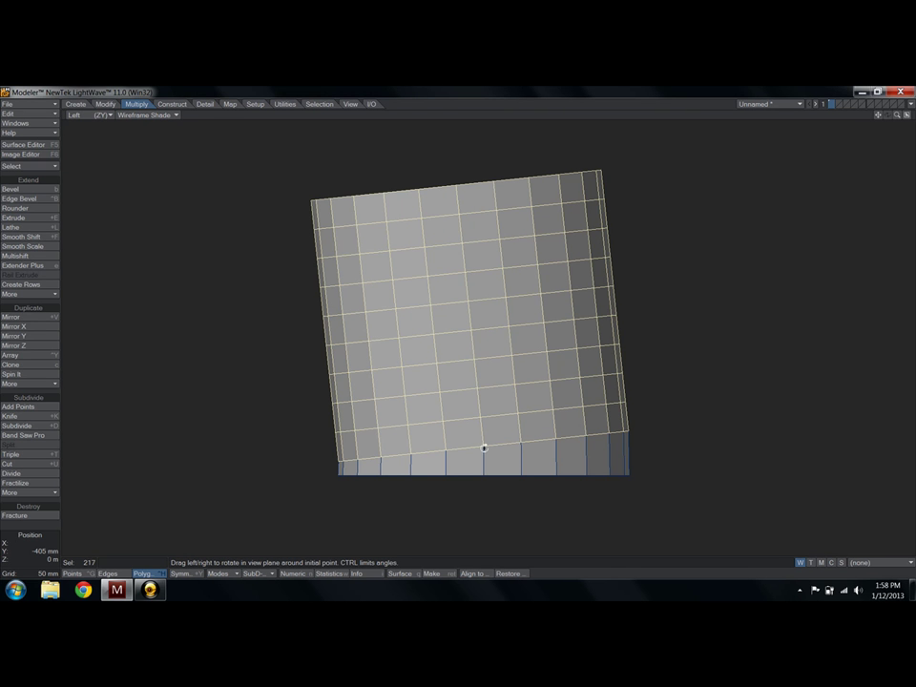
pyautogui.hotkey('shift', '[')
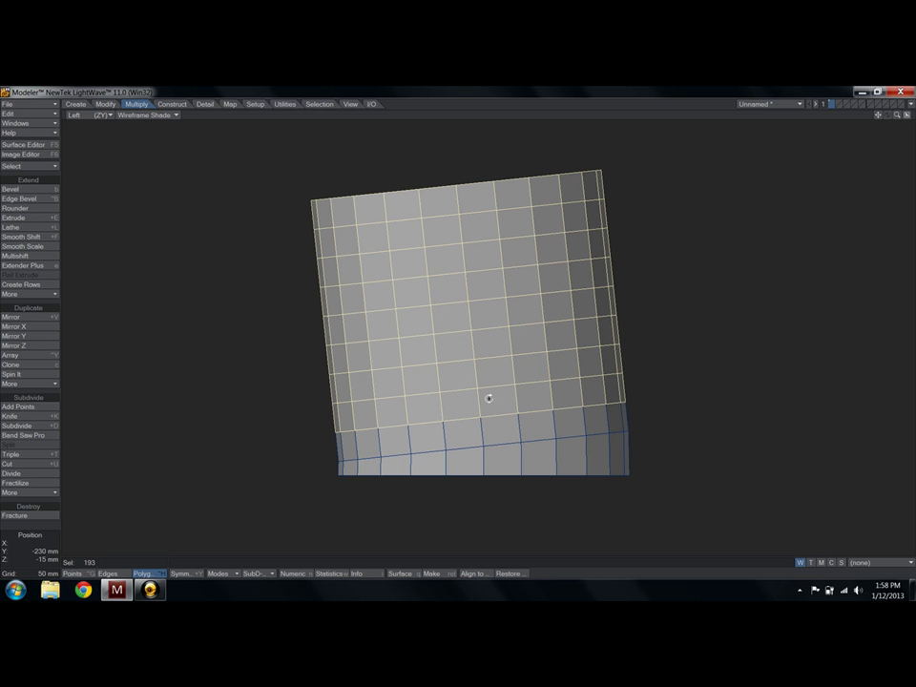
pyautogui.moveTo(479, 419); pyautogui.dragTo(490, 364)
pyautogui.hotkey('shift', '[')
pyautogui.hotkey('shift', '[')
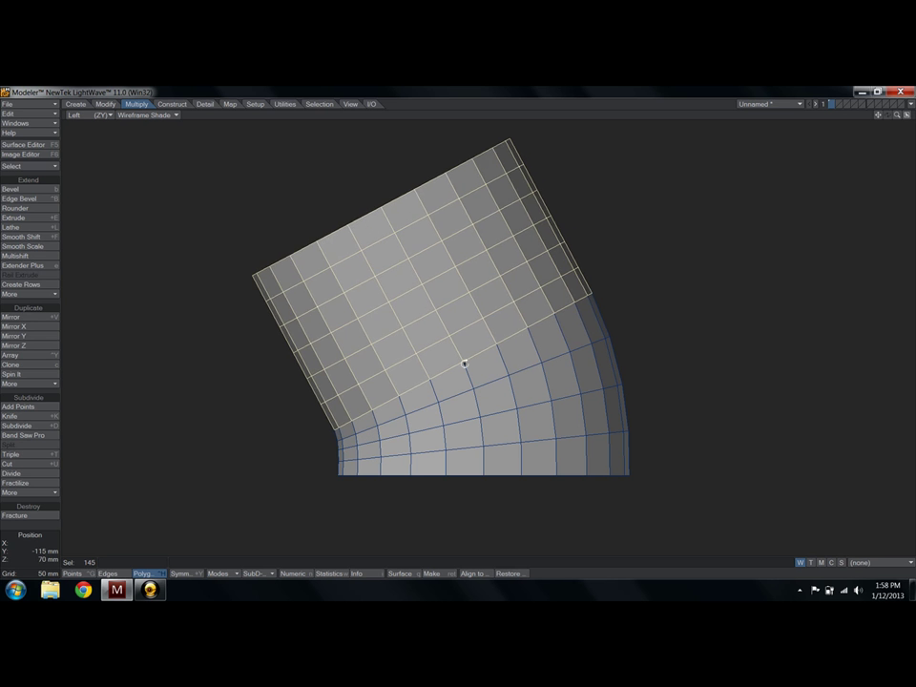
# Continue the curve by contracting the selection row by row and rotating the remaining upper rows up to the top one
pyautogui.hotkey('shift', '[')
pyautogui.moveTo(449, 335)
pyautogui.mouseDown()
pyautogui.moveTo(442, 335)
pyautogui.moveTo(451, 338)
pyautogui.mouseUp()
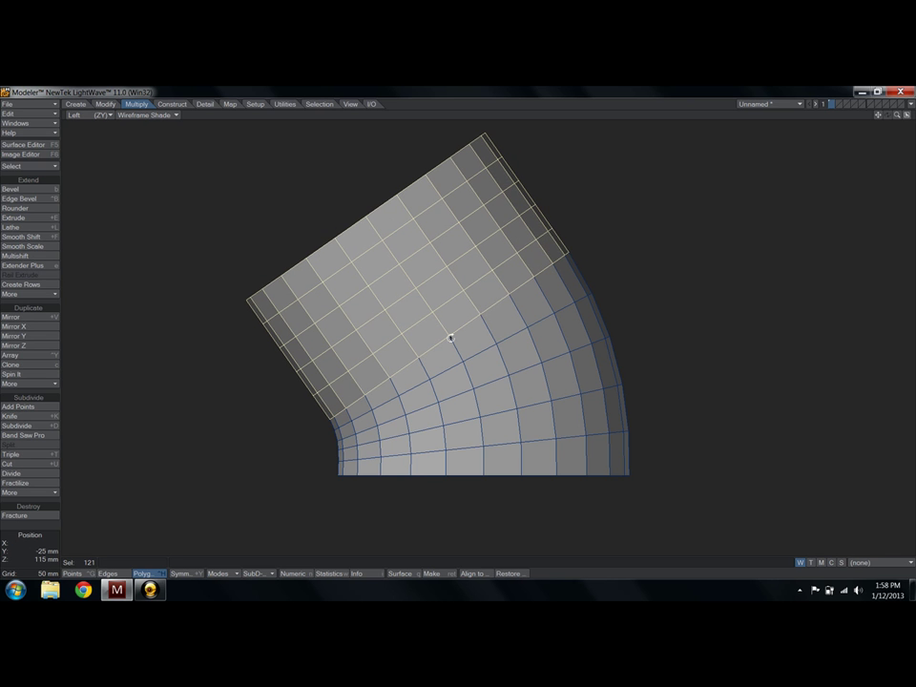
pyautogui.hotkey('shift', '[')
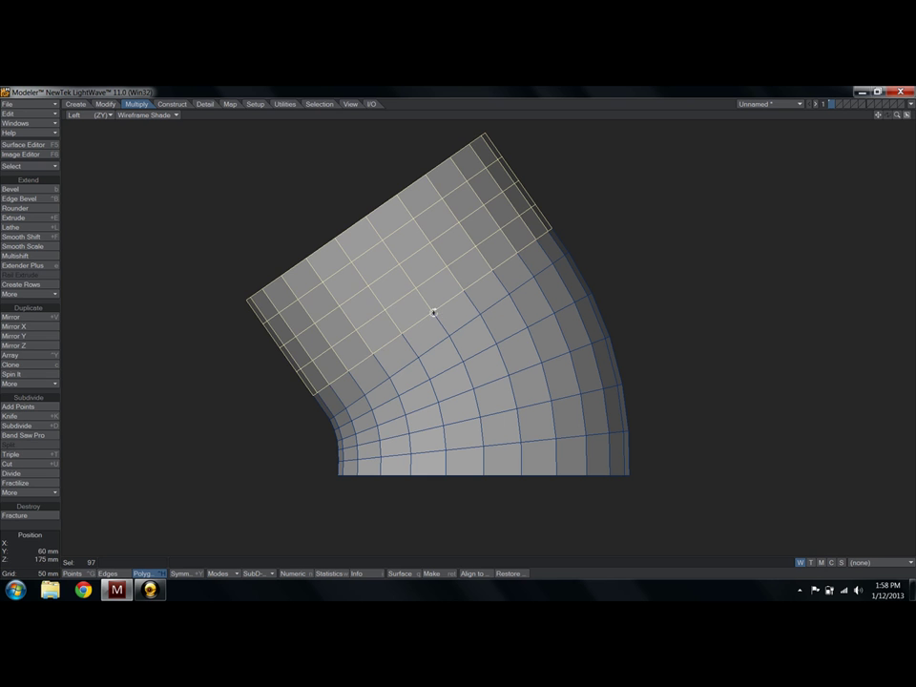
pyautogui.moveTo(433, 312); pyautogui.dragTo(411, 300)
pyautogui.hotkey('shift', '[')
pyautogui.hotkey('shift', '[')
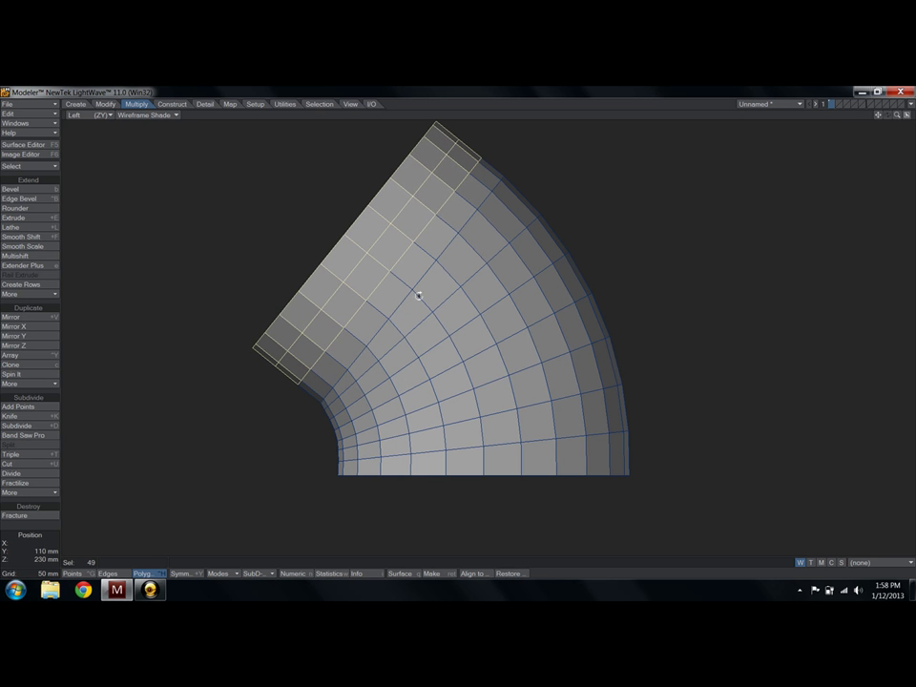
pyautogui.moveTo(386, 275); pyautogui.dragTo(362, 257)
pyautogui.hotkey('shift', '[')
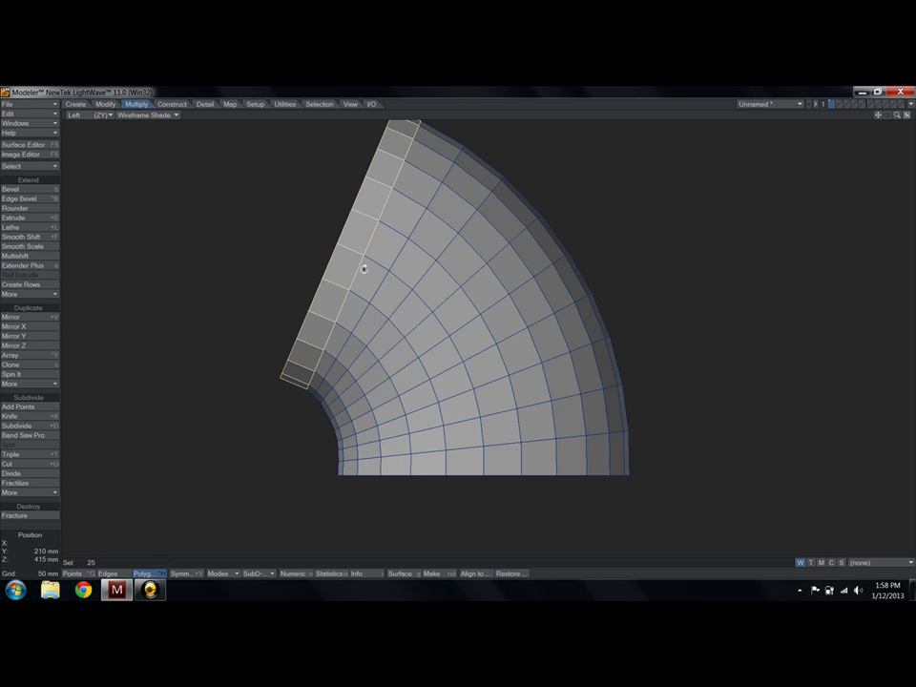
# Undo all the row rotations so the cylinder is straight again
pyautogui.press('/')
pyautogui.press('u')
pyautogui.press('u')
pyautogui.press('u')
pyautogui.press('u')
pyautogui.press('u')
pyautogui.press('u')
pyautogui.press('u')
pyautogui.press('u')
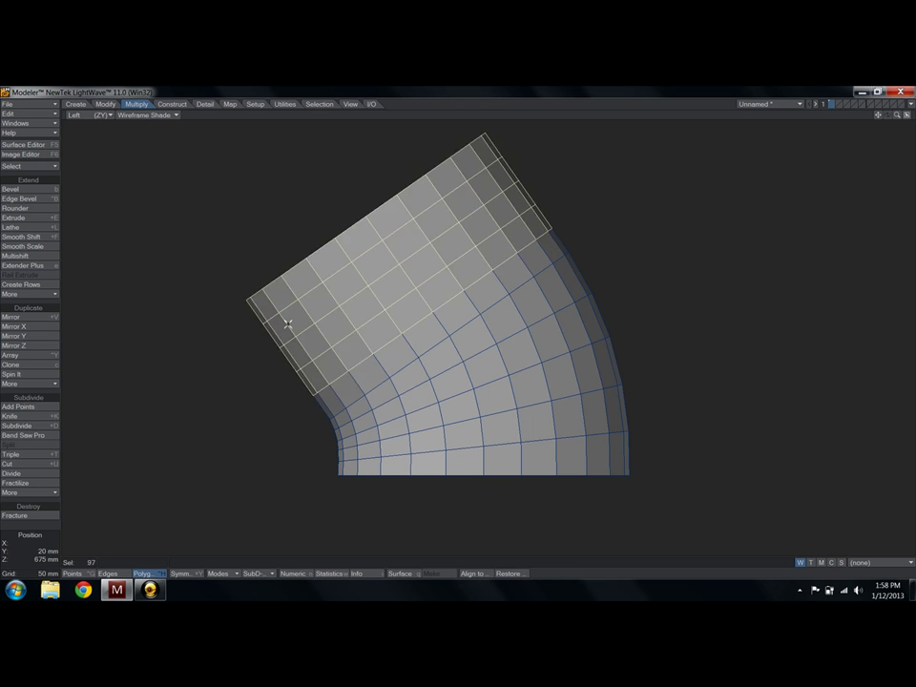
pyautogui.press('u')
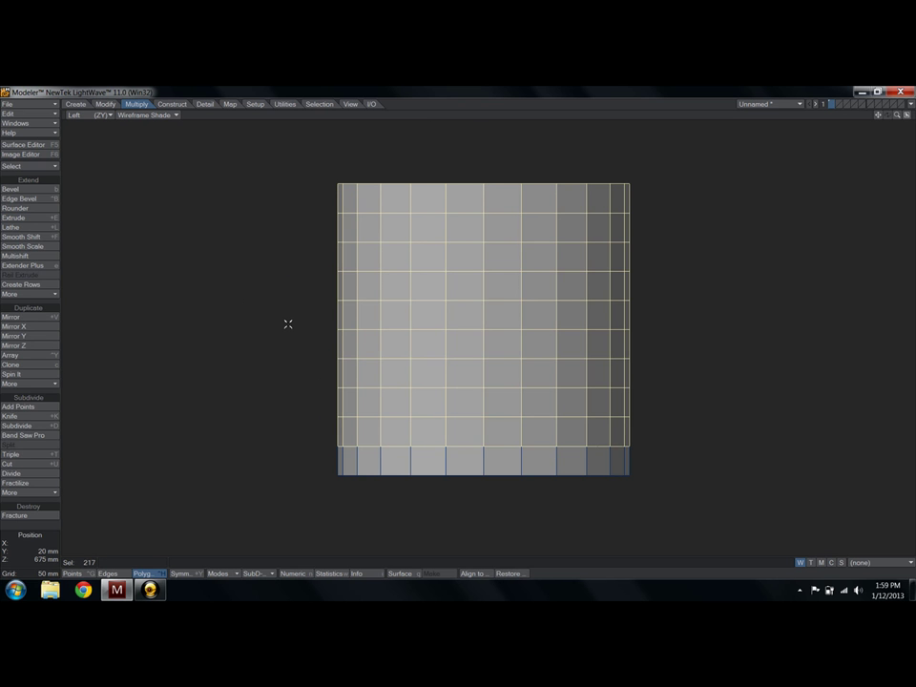
# Clear the polygon selection and change the viewport layout to Double Vertical
pyautogui.press('Return')
pyautogui.press('/')
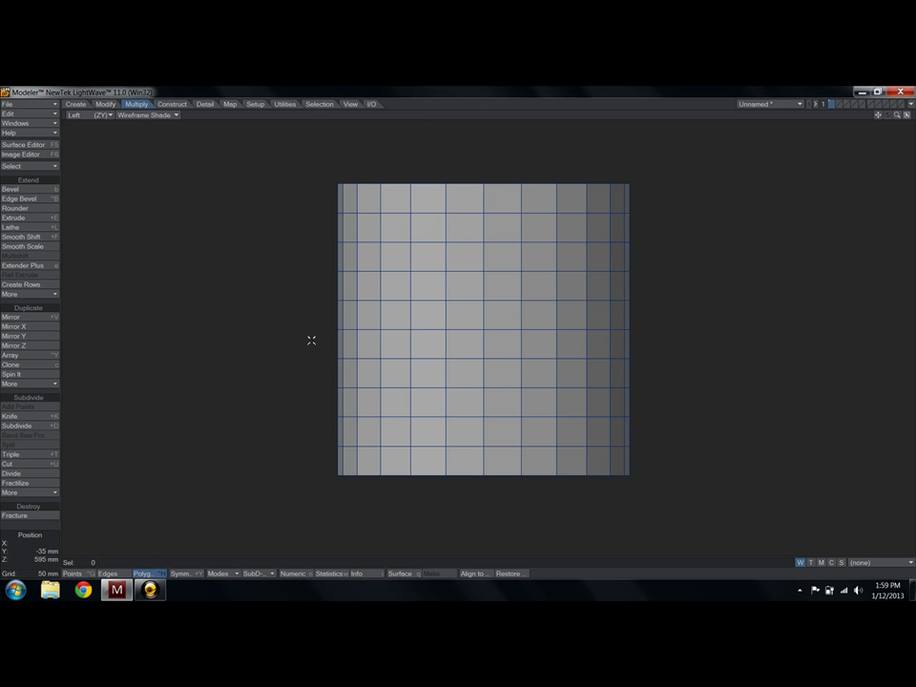
pyautogui.click(109, 103)
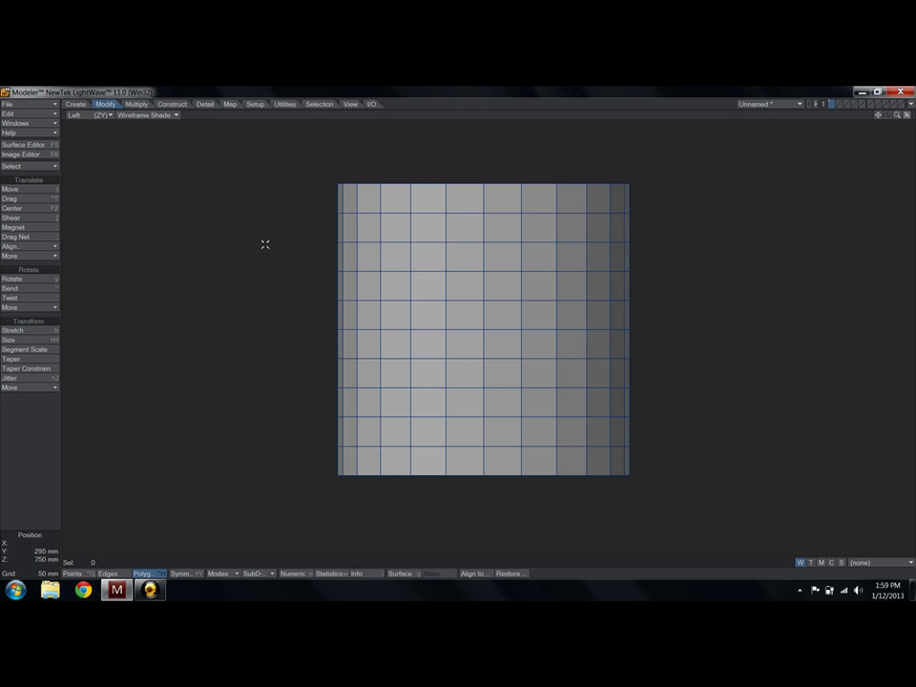
pyautogui.press('d')
pyautogui.click(478, 265)
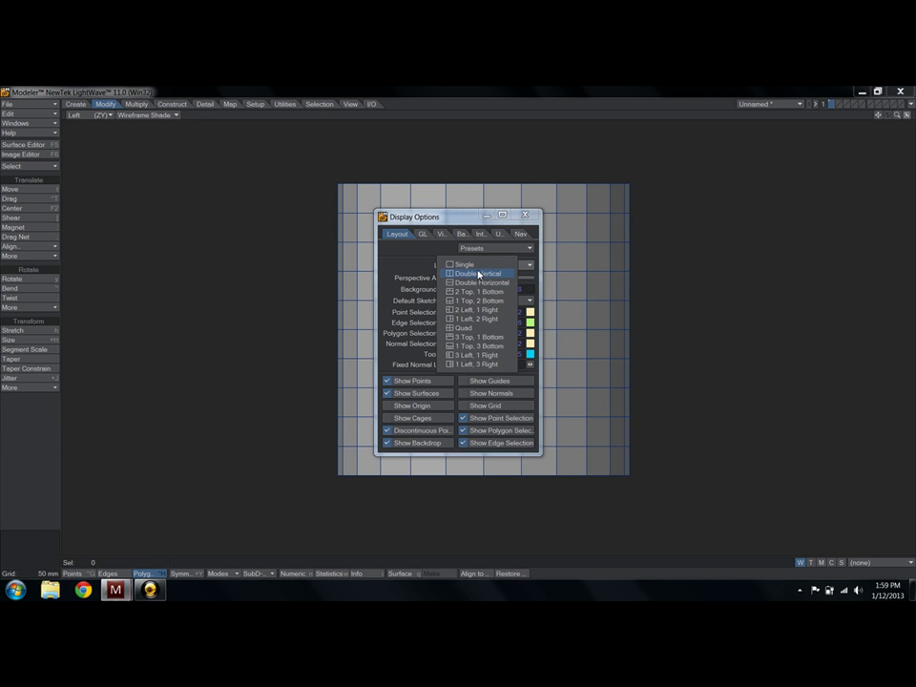
pyautogui.click(477, 273)
pyautogui.click(523, 215)
# Set the second viewport to the Front view and fit the cylinder in both viewports
pyautogui.click(534, 114)
pyautogui.click(531, 143)
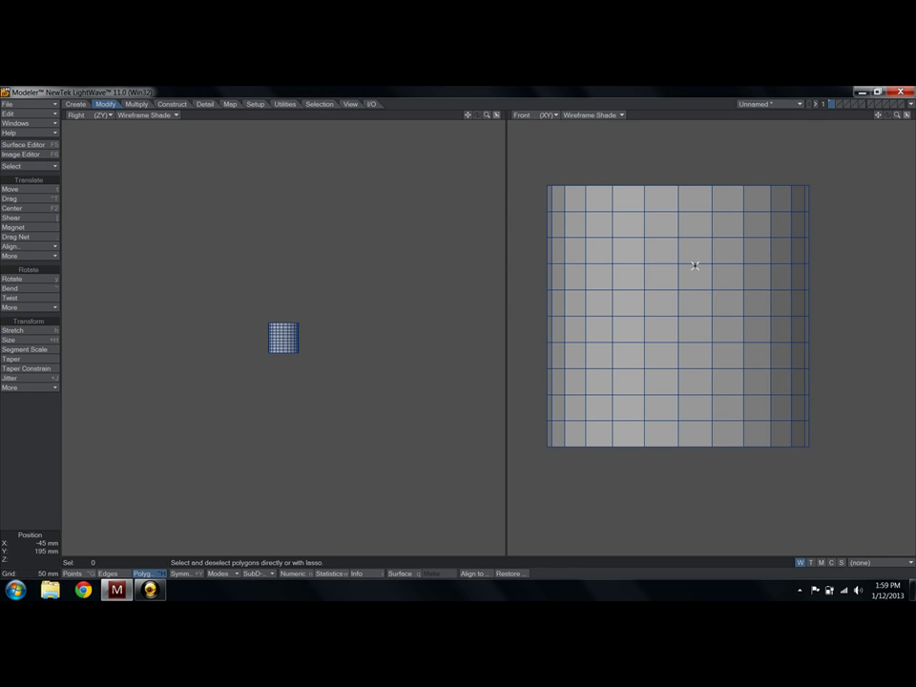
pyautogui.press('a')
pyautogui.scroll(-3, 414, 292)
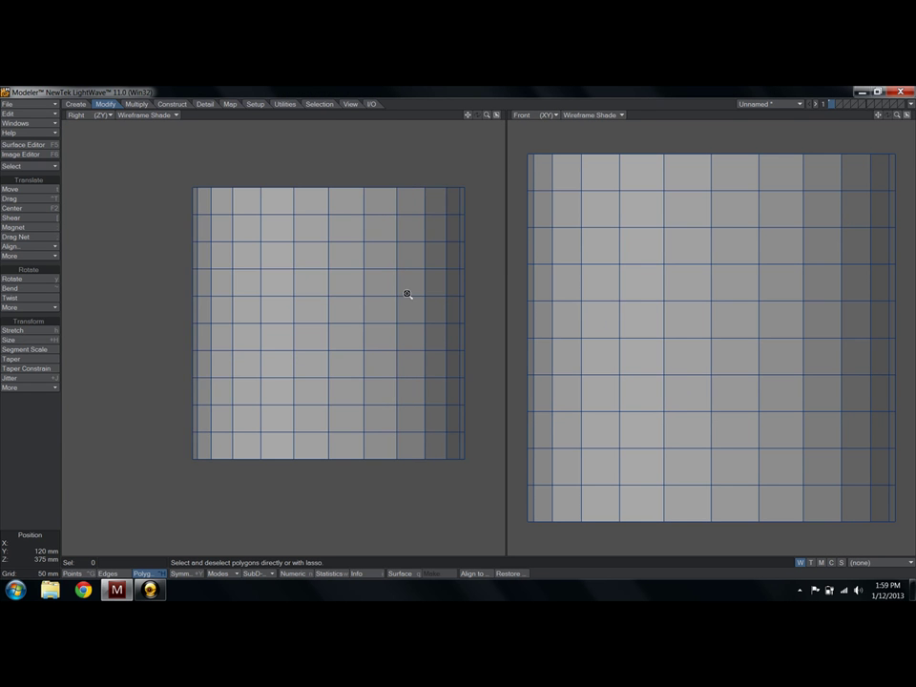
pyautogui.scroll(-3, 555, 299)
# Try to bend the cylinder in the Right view using a fixed range placed diagonally from below its base
pyautogui.click(11, 288)
pyautogui.press('n')
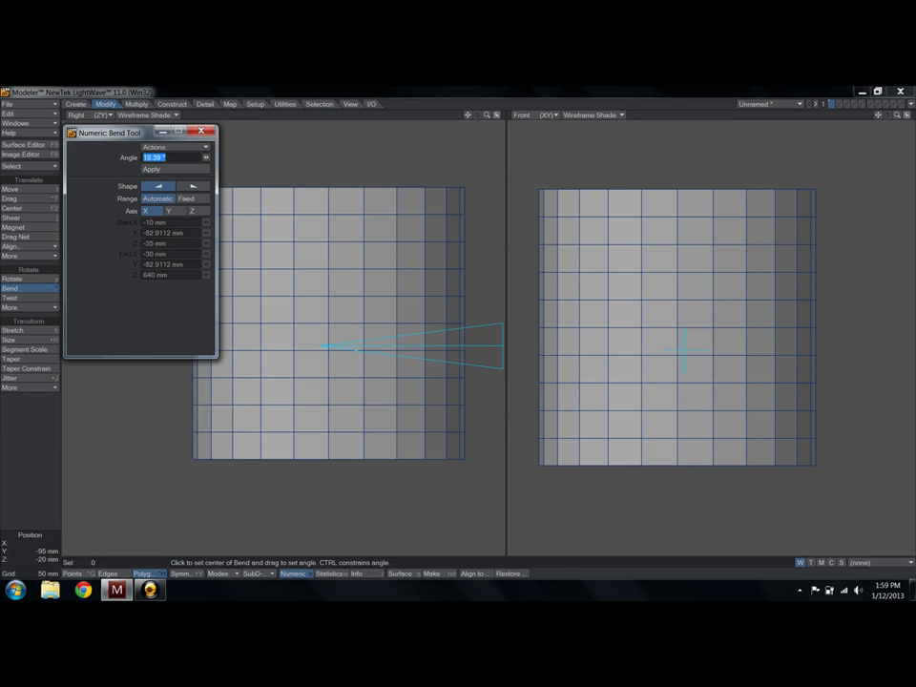
pyautogui.moveTo(324, 347); pyautogui.dragTo(291, 475)
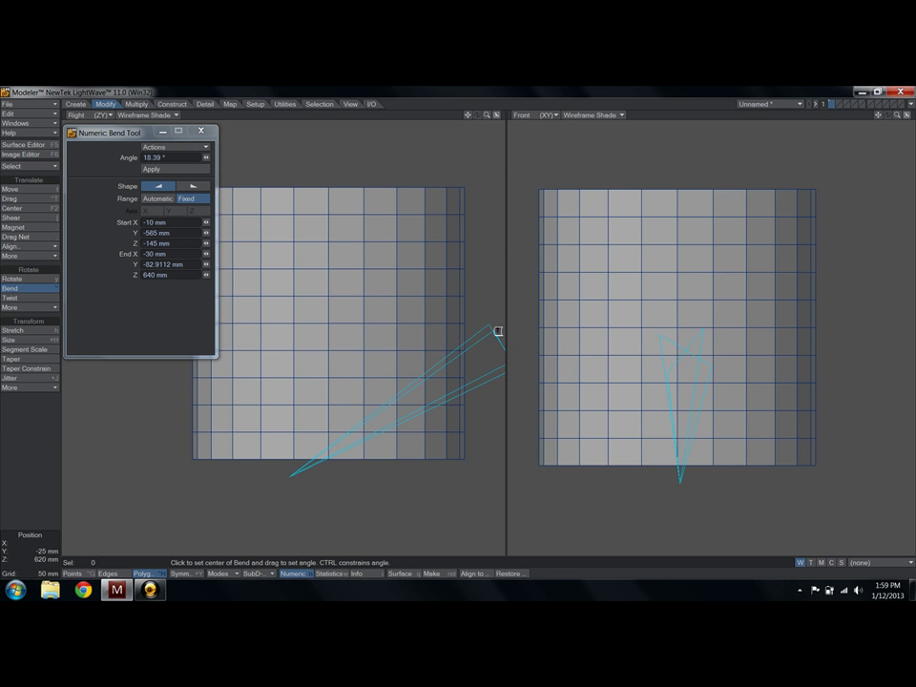
pyautogui.moveTo(342, 206); pyautogui.dragTo(321, 187)
pyautogui.press('z')
pyautogui.hotkey('ctrl', 'z')
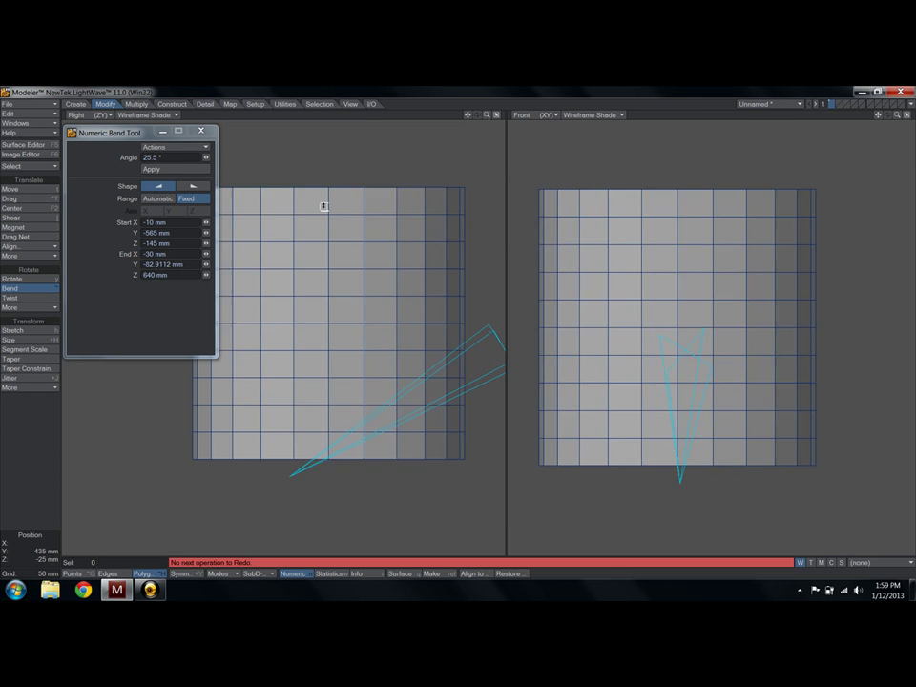
# Bend the cylinder by about 96° with a fixed vertical range from its base at Y -515 mm to just above its top at Y 560 mm
pyautogui.press('space')
pyautogui.click(37, 288)
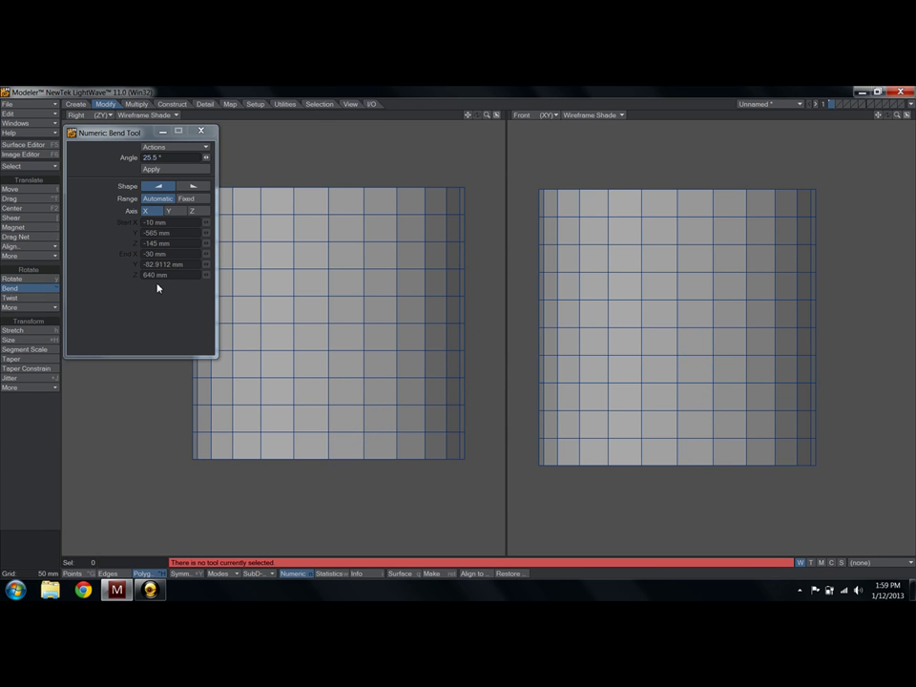
pyautogui.click(190, 198)
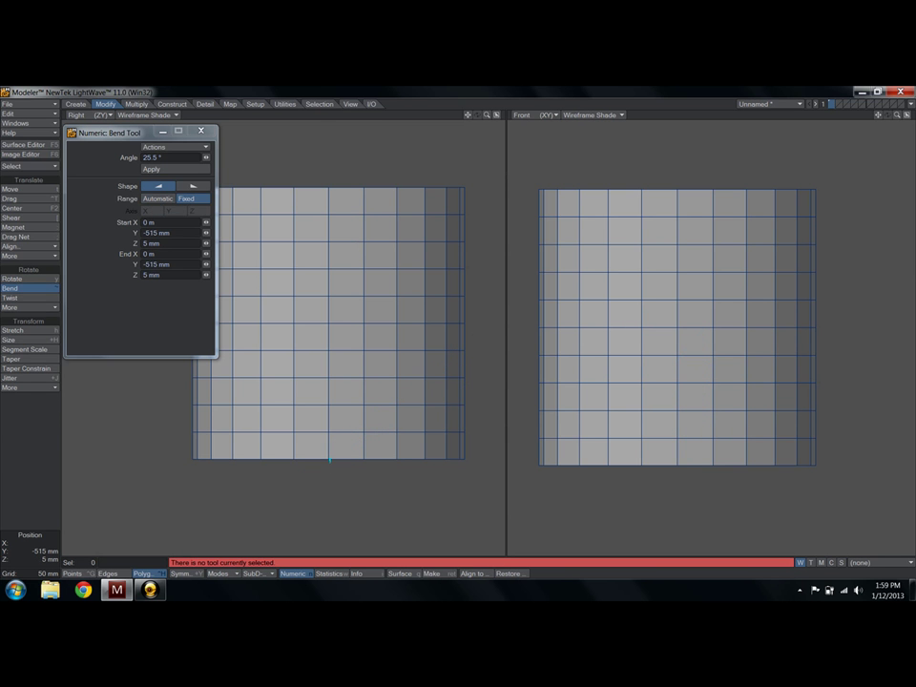
pyautogui.moveTo(333, 363); pyautogui.dragTo(328, 172, button='right')
pyautogui.moveTo(330, 172); pyautogui.dragTo(330, 171)
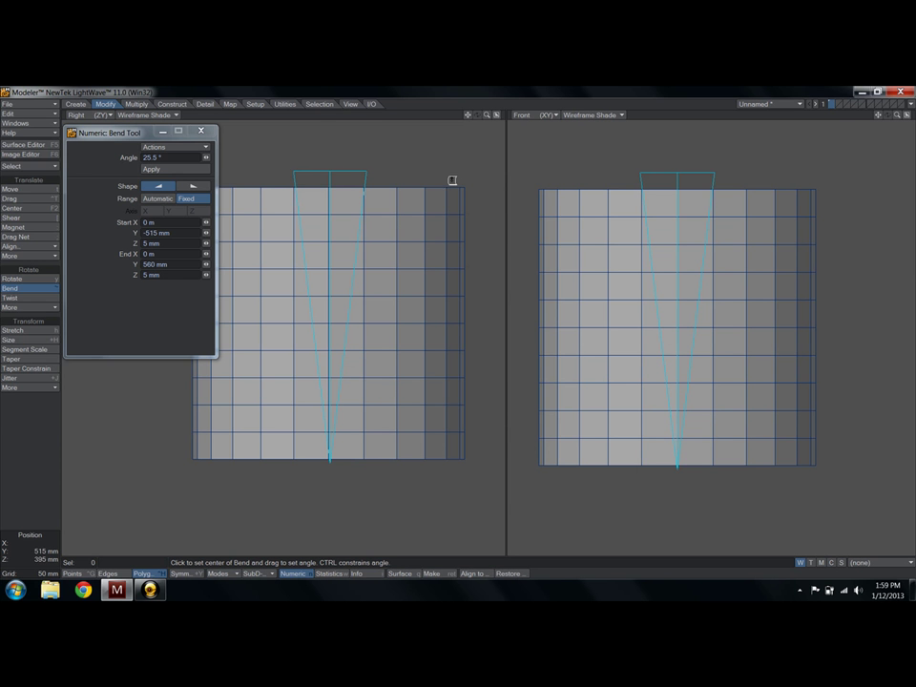
pyautogui.moveTo(348, 200)
pyautogui.mouseDown()
pyautogui.moveTo(480, 199)
pyautogui.moveTo(201, 199)
pyautogui.moveTo(336, 199)
pyautogui.mouseUp()
pyautogui.moveTo(423, 181); pyautogui.dragTo(622, 182)
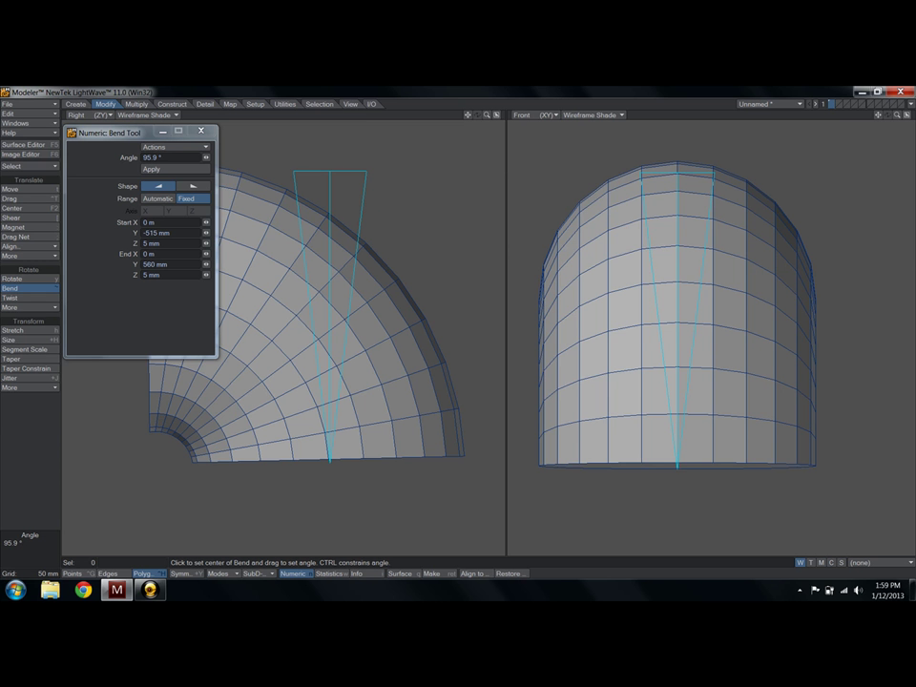
# Reduce the bend angle to about 74.6°, and undo the whole bend
pyautogui.moveTo(206, 158); pyautogui.dragTo(169, 158)
pyautogui.moveTo(334, 192)
pyautogui.mouseDown()
pyautogui.moveTo(299, 191)
pyautogui.moveTo(343, 192)
pyautogui.mouseUp()
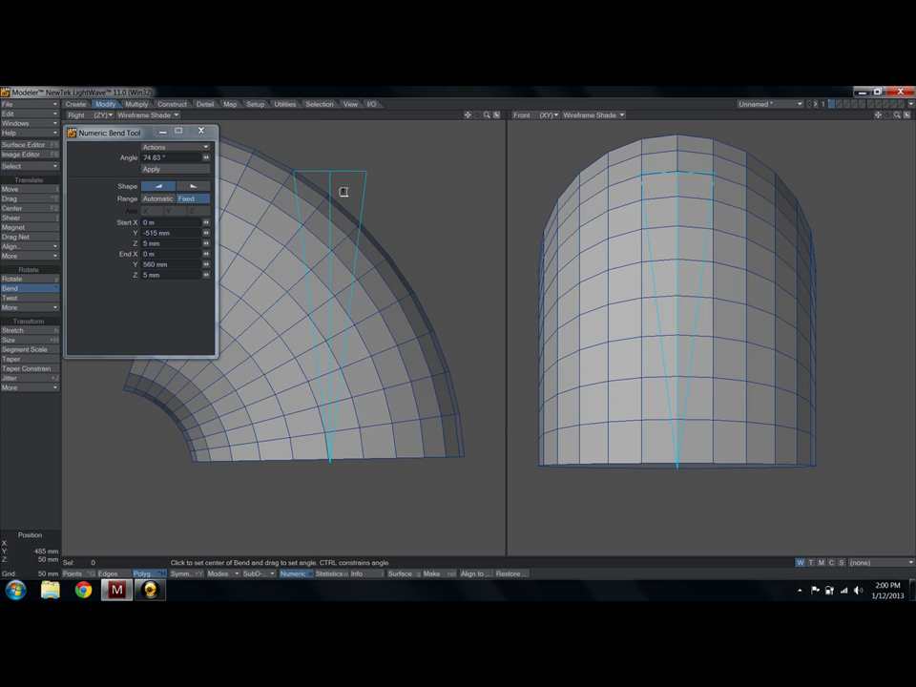
pyautogui.hotkey('ctrl', 'z')
pyautogui.press('space')
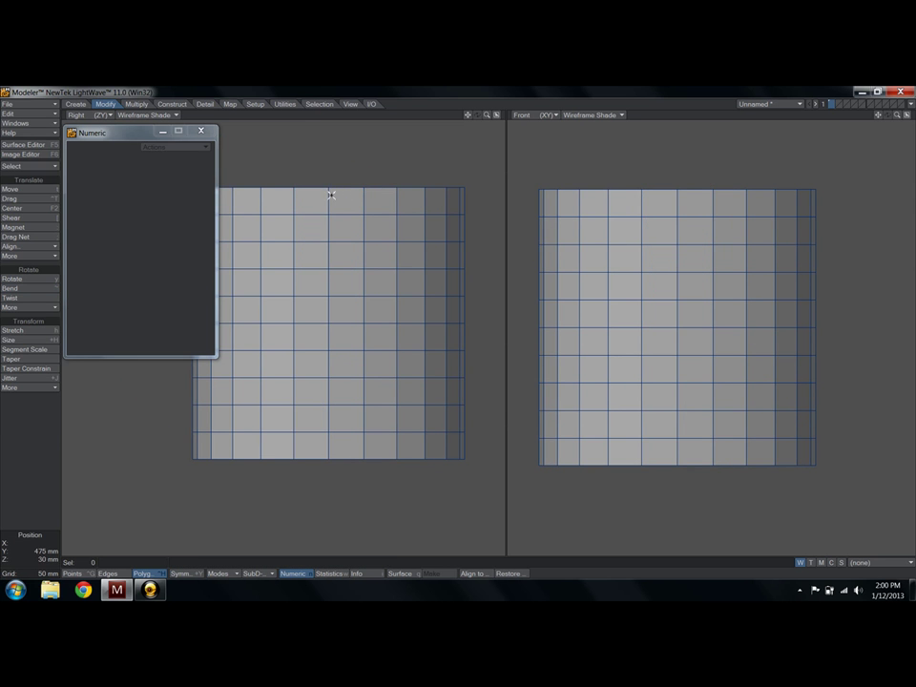
# Try a Bend with the automatic range axis set to Y, undo it, and close the Numeric window
pyautogui.click(33, 288)
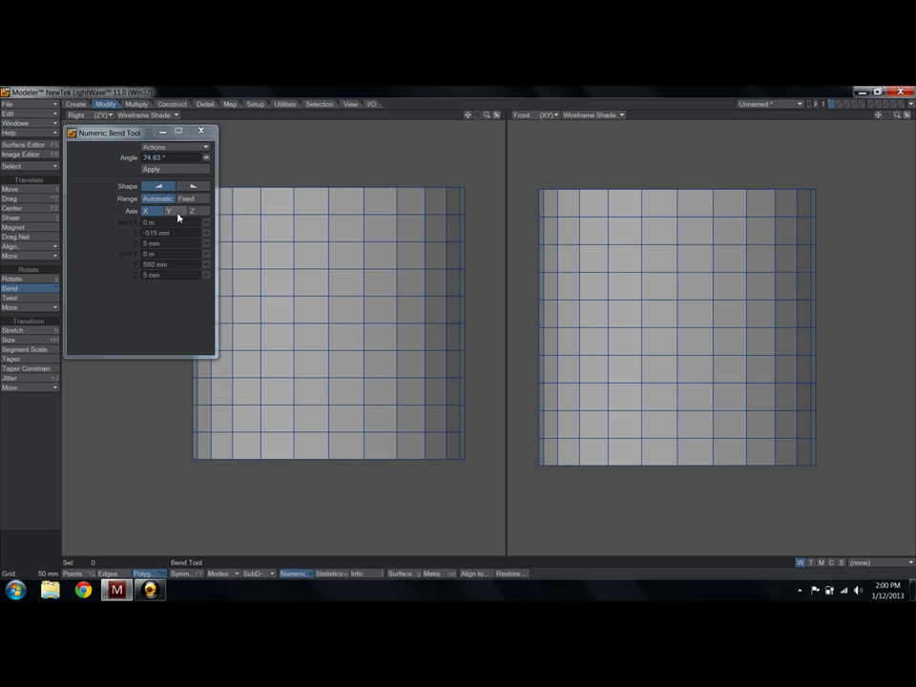
pyautogui.click(172, 211)
pyautogui.moveTo(333, 340); pyautogui.dragTo(333, 222, button='right')
pyautogui.moveTo(335, 341)
pyautogui.mouseDown()
pyautogui.moveTo(314, 349)
pyautogui.moveTo(341, 354)
pyautogui.mouseUp()
pyautogui.hotkey('ctrl', 'z')
pyautogui.press('space')
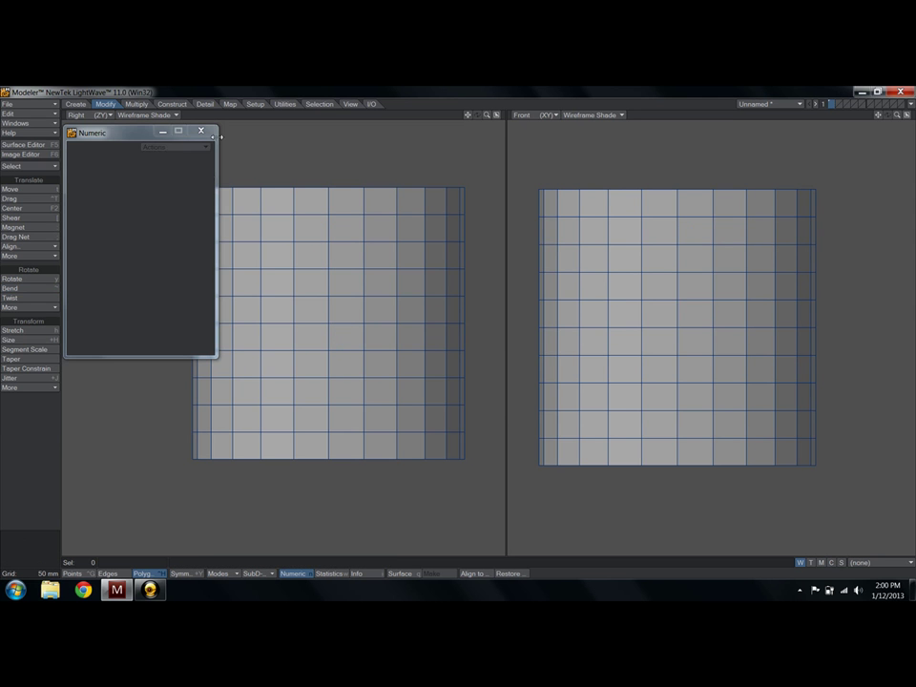
pyautogui.click(200, 131)
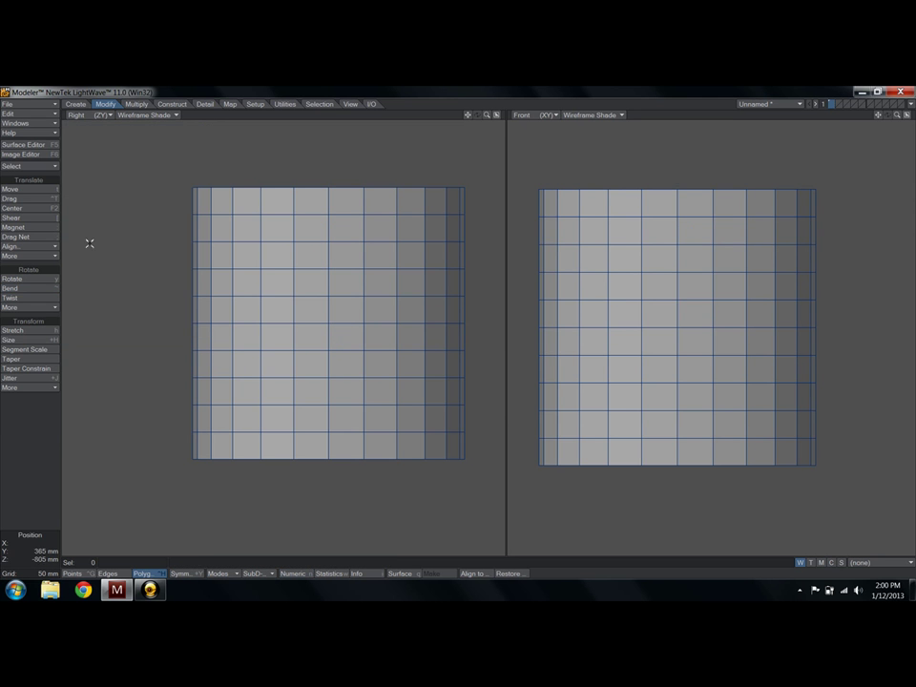
# Try a linear Taper on the cylinder's top with factors of 48% horizontal and 93% vertical, and undo it
pyautogui.click(29, 359)
pyautogui.press('n')
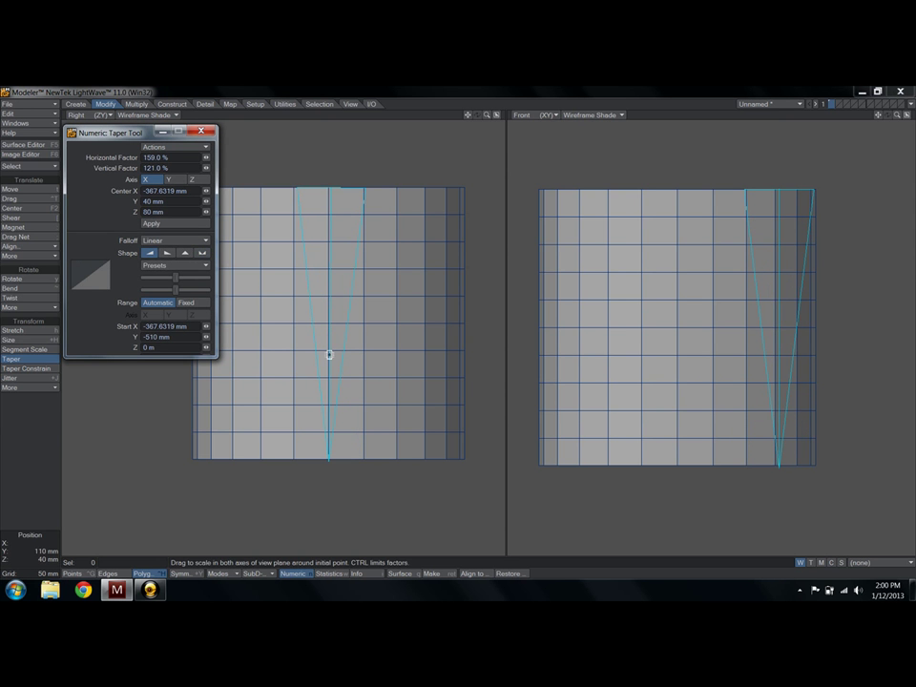
pyautogui.moveTo(328, 187)
pyautogui.mouseDown()
pyautogui.moveTo(384, 188)
pyautogui.moveTo(288, 189)
pyautogui.moveTo(371, 190)
pyautogui.moveTo(329, 191)
pyautogui.mouseUp()
pyautogui.hotkey('ctrl', 'z')
# Try the Taper around the cylinder's middle with the V-shaped falloff, undo it, and close the Numeric window
pyautogui.click(201, 253)
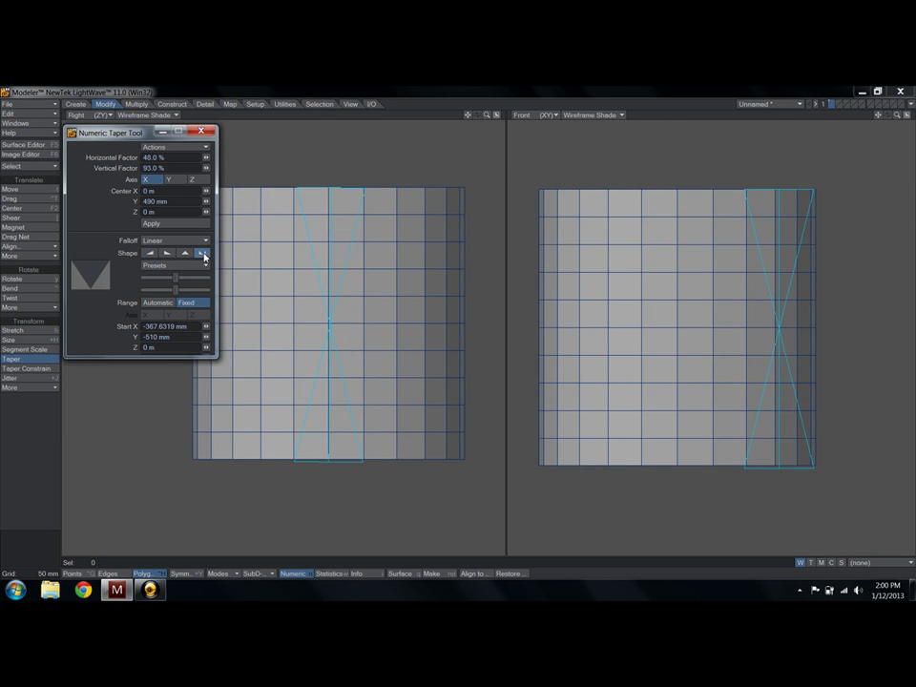
pyautogui.moveTo(322, 324)
pyautogui.mouseDown()
pyautogui.moveTo(373, 326)
pyautogui.moveTo(302, 324)
pyautogui.moveTo(375, 325)
pyautogui.moveTo(287, 321)
pyautogui.moveTo(321, 326)
pyautogui.mouseUp()
pyautogui.hotkey('ctrl', 'z')
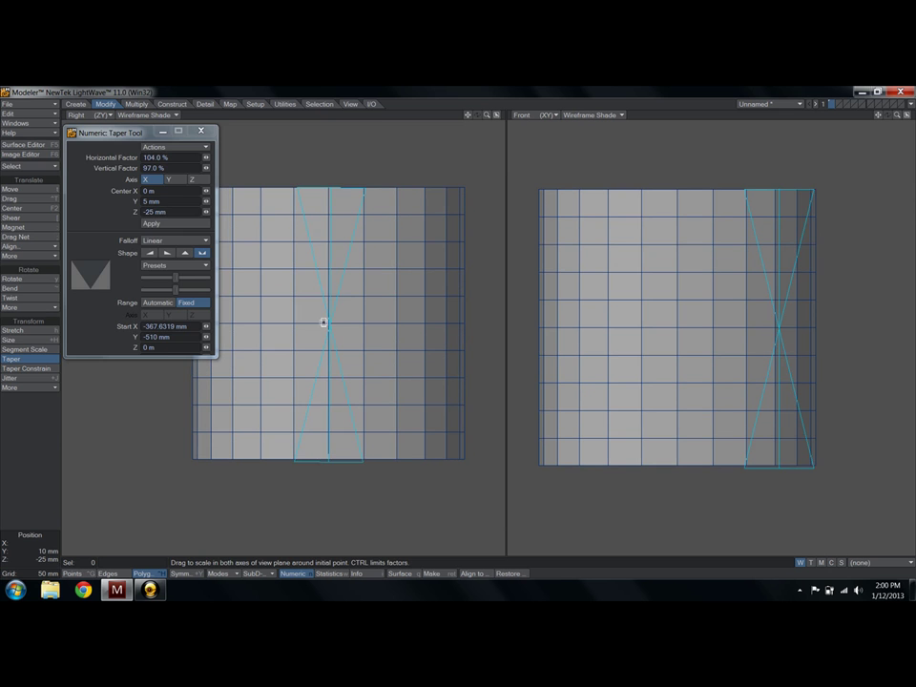
pyautogui.press('space')
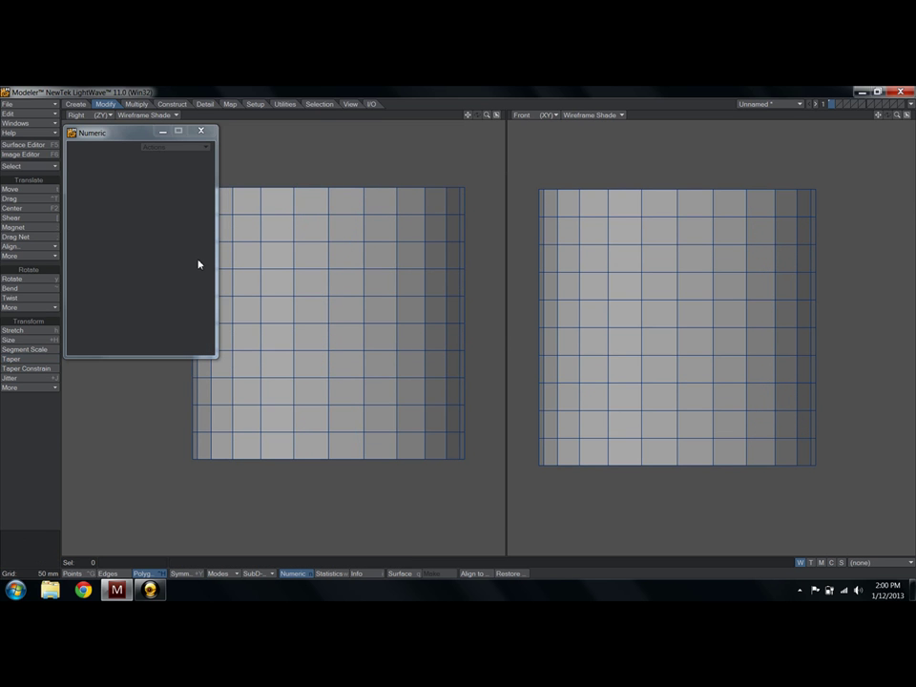
pyautogui.click(200, 130)
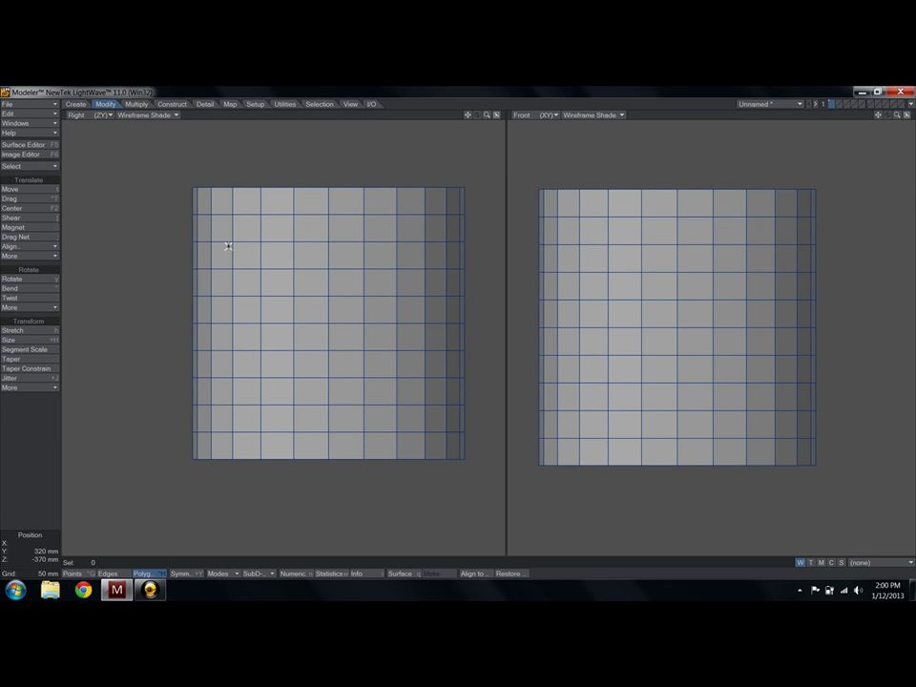
# Delete the cylinder and create a 1 m box with many segments along the Y axis
pyautogui.press('Delete')
pyautogui.click(75, 103)
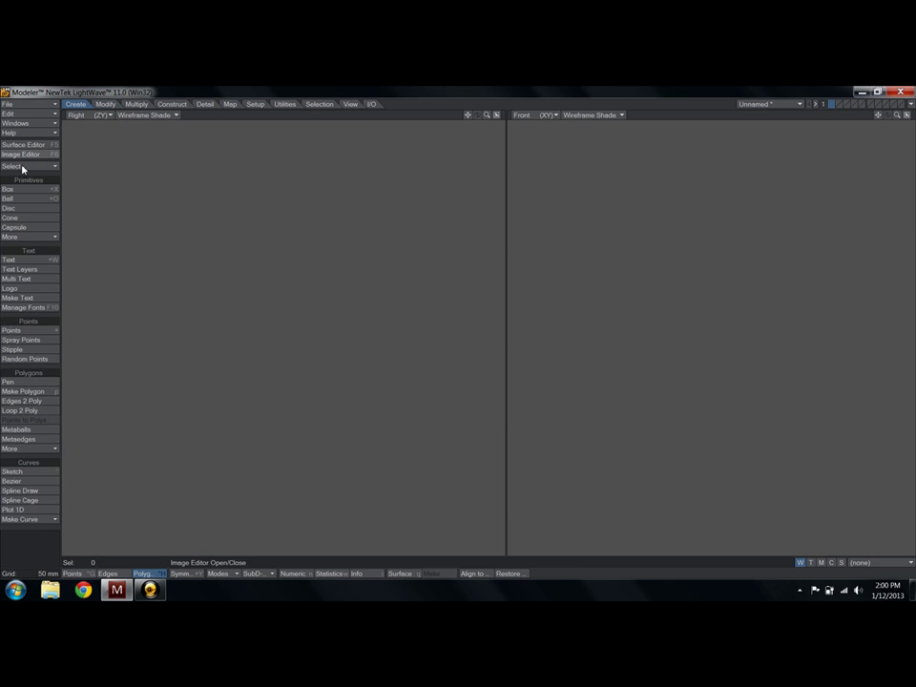
pyautogui.click(19, 190)
pyautogui.press('n')
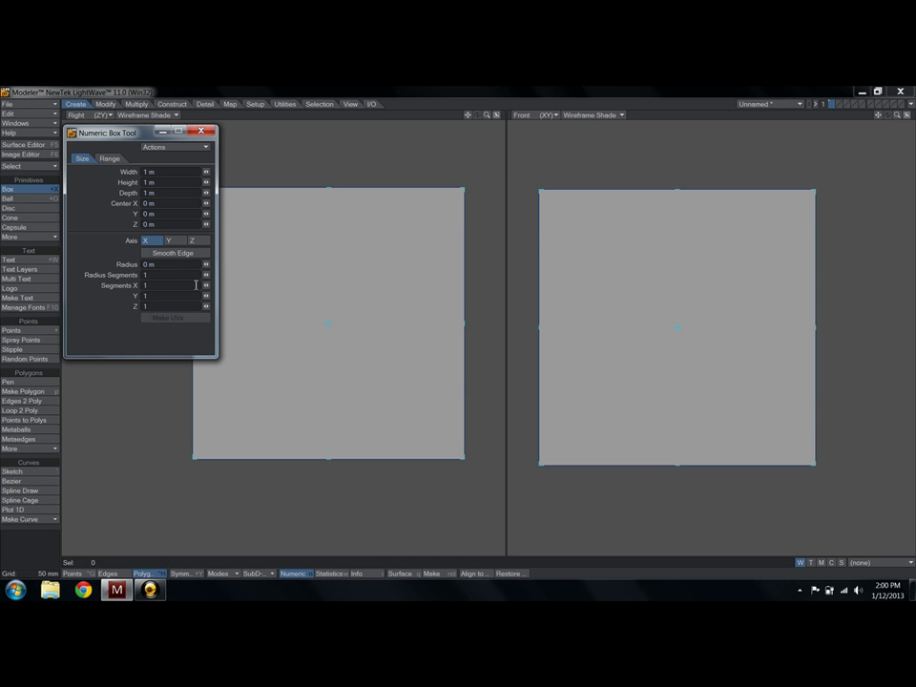
pyautogui.moveTo(207, 300); pyautogui.dragTo(238, 299)
pyautogui.press('space')
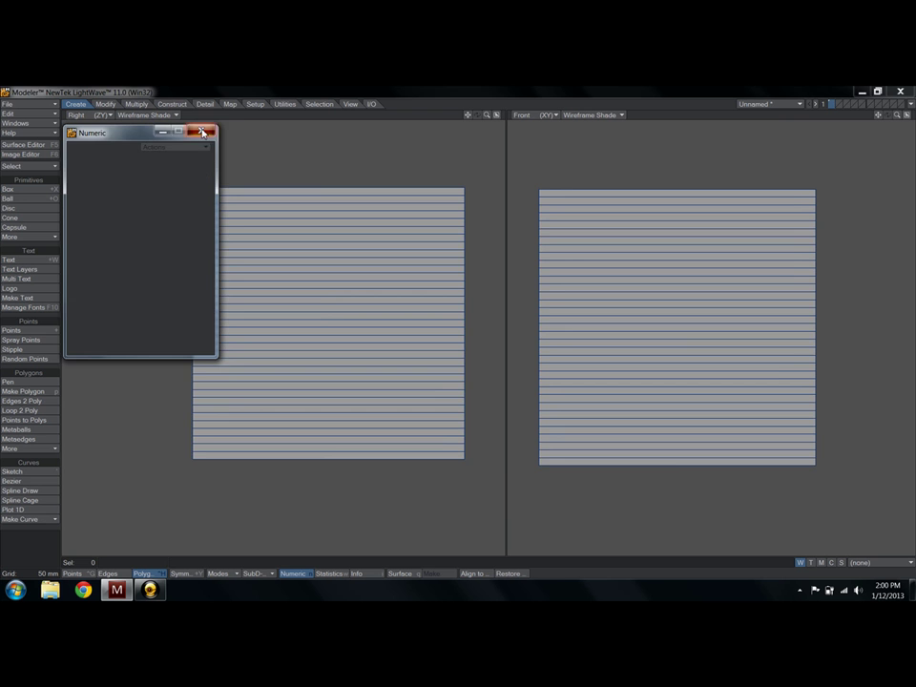
# Show the segmented box in a single Perspective viewport, angled so its top and two sides are in view
pyautogui.press('a')
pyautogui.keyDown('alt'); pyautogui.moveTo(246, 279); pyautogui.dragTo(273, 285); pyautogui.keyUp('alt')
pyautogui.click(496, 114)
pyautogui.click(72, 116)
pyautogui.click(76, 159)
pyautogui.keyDown('alt'); pyautogui.moveTo(459, 316); pyautogui.dragTo(489, 331); pyautogui.keyUp('alt')
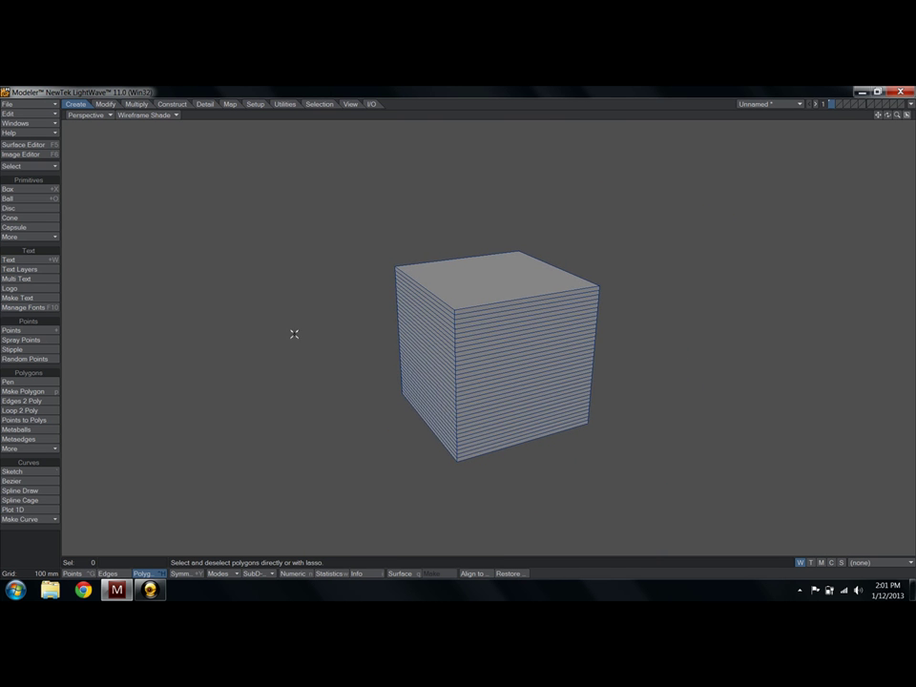
# Set up a Twist about the Y axis in the Front view, with a fixed range from the box's base to its top
pyautogui.click(104, 104)
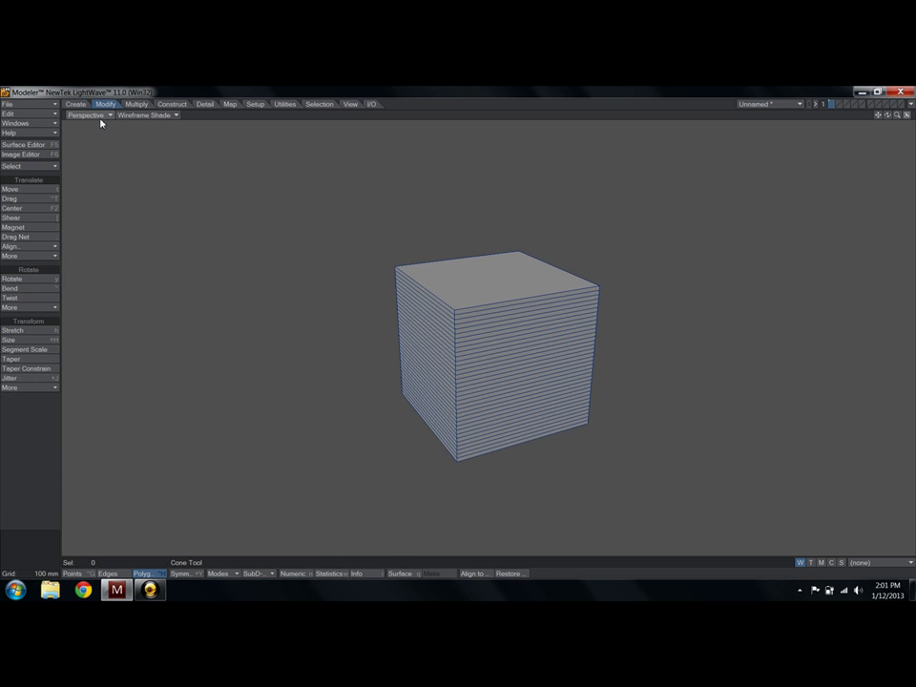
pyautogui.click(23, 299)
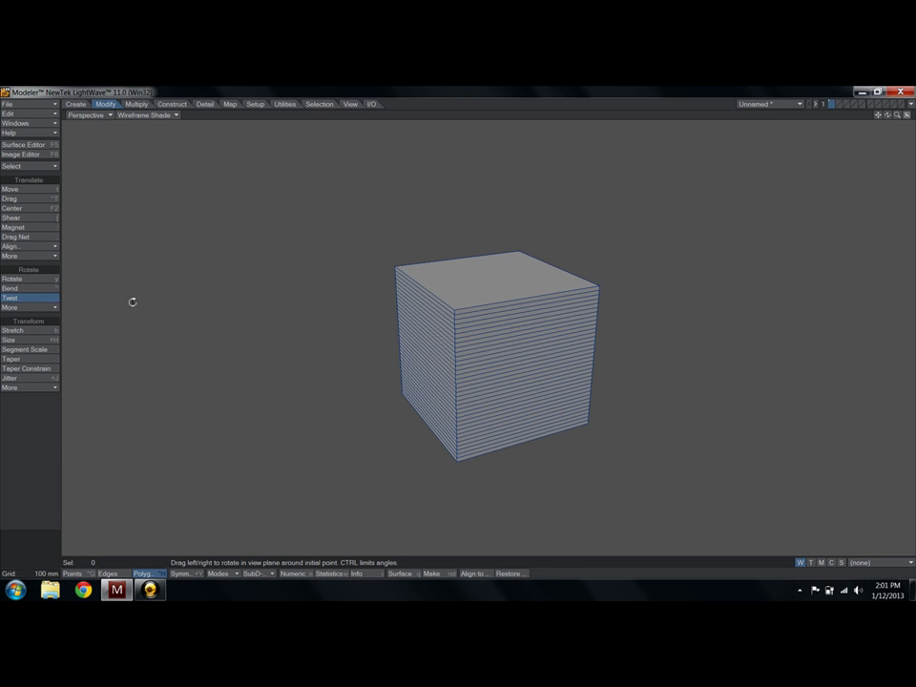
pyautogui.press('n')
pyautogui.click(180, 172)
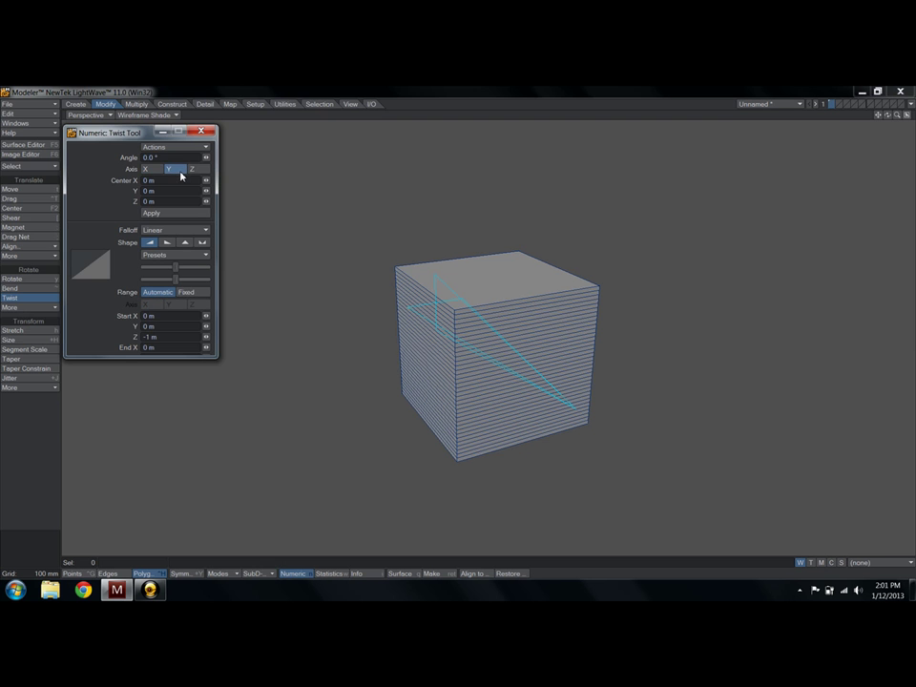
pyautogui.click(93, 114)
pyautogui.click(99, 134)
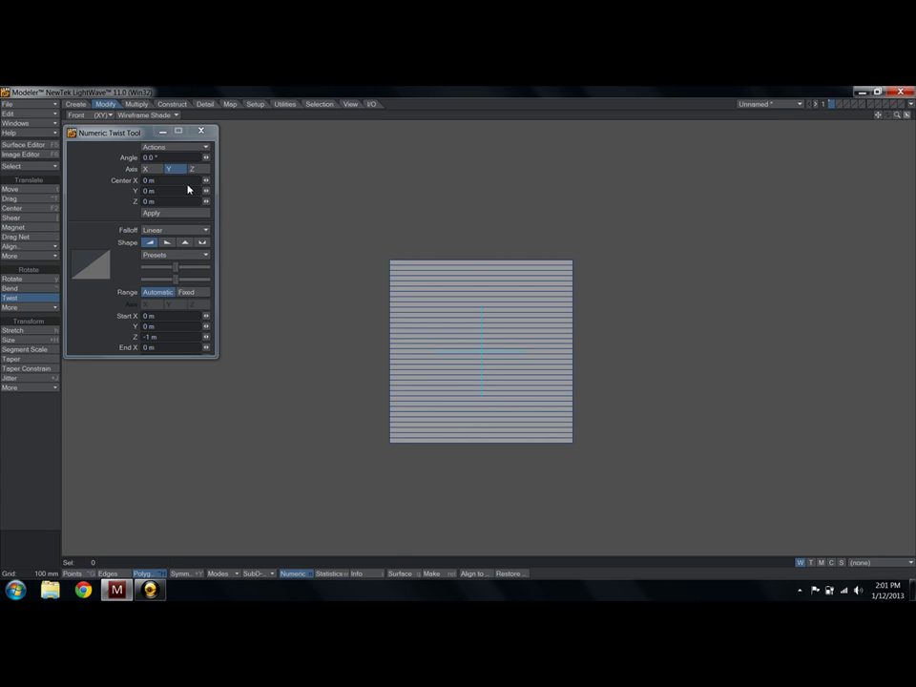
pyautogui.press('space')
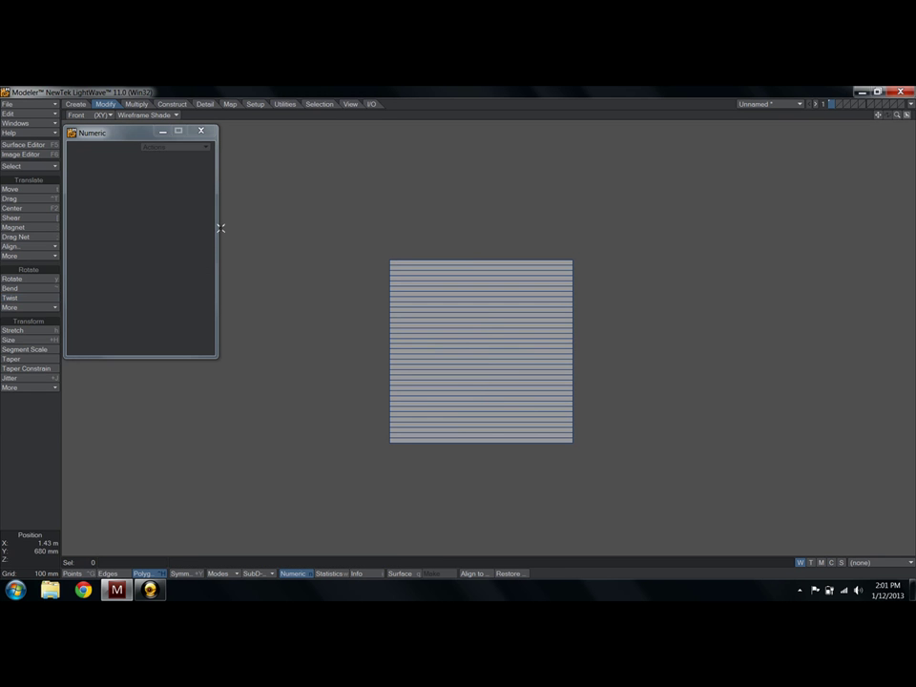
pyautogui.click(20, 299)
pyautogui.moveTo(486, 442); pyautogui.dragTo(487, 401, button='right')
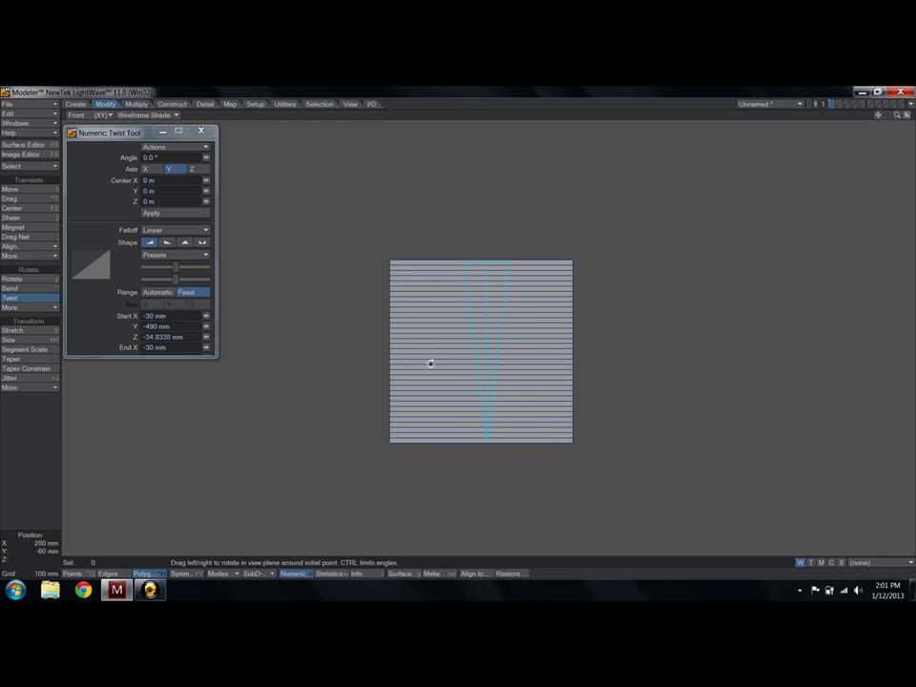
# Try a 561° twist of the box in the Front view, and undo it
pyautogui.moveTo(442, 264); pyautogui.dragTo(772, 263)
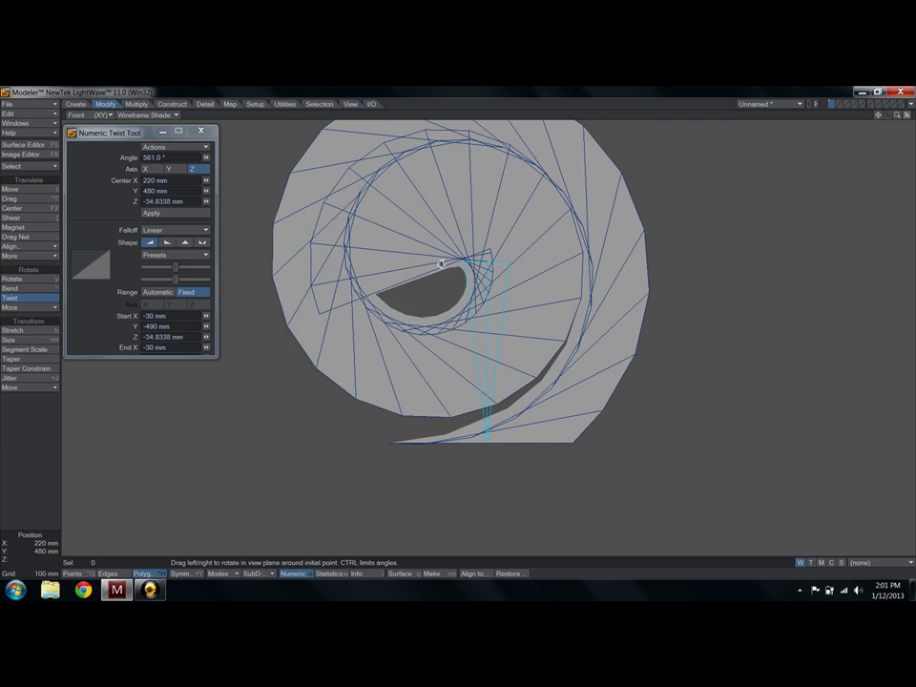
pyautogui.hotkey('ctrl', 'z')
# Twist the box about its vertical axis and view the twisted shape in Perspective
pyautogui.click(79, 115)
pyautogui.click(78, 100)
pyautogui.moveTo(489, 339); pyautogui.dragTo(376, 339)
pyautogui.press('space')
pyautogui.click(77, 116)
pyautogui.click(94, 170)
pyautogui.keyDown('alt'); pyautogui.moveTo(450, 307); pyautogui.dragTo(540, 331); pyautogui.keyUp('alt')
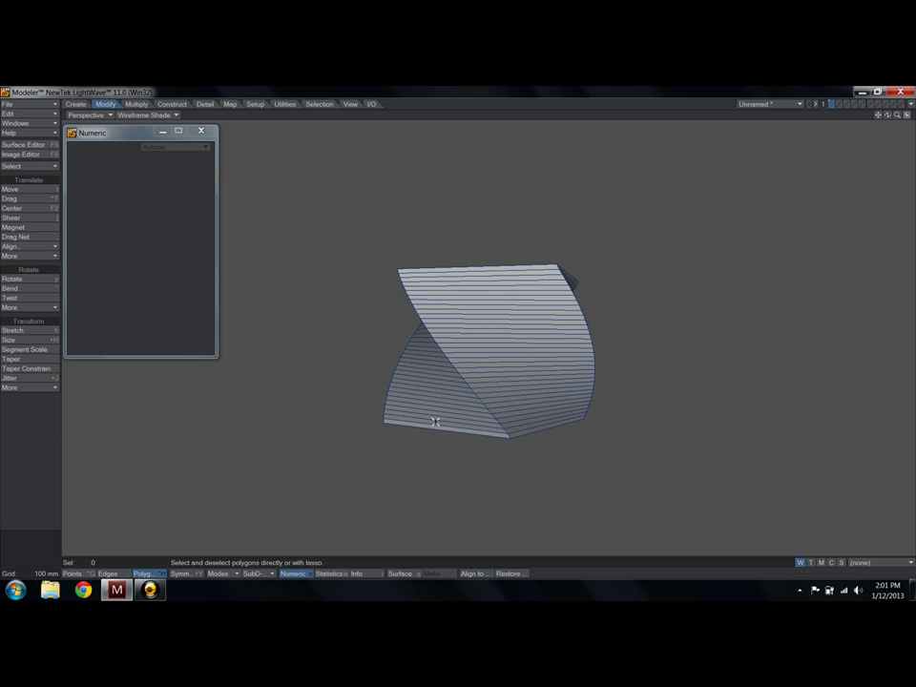
# Delete the twisted box and close the Numeric window
pyautogui.press('Delete')
pyautogui.click(200, 130)
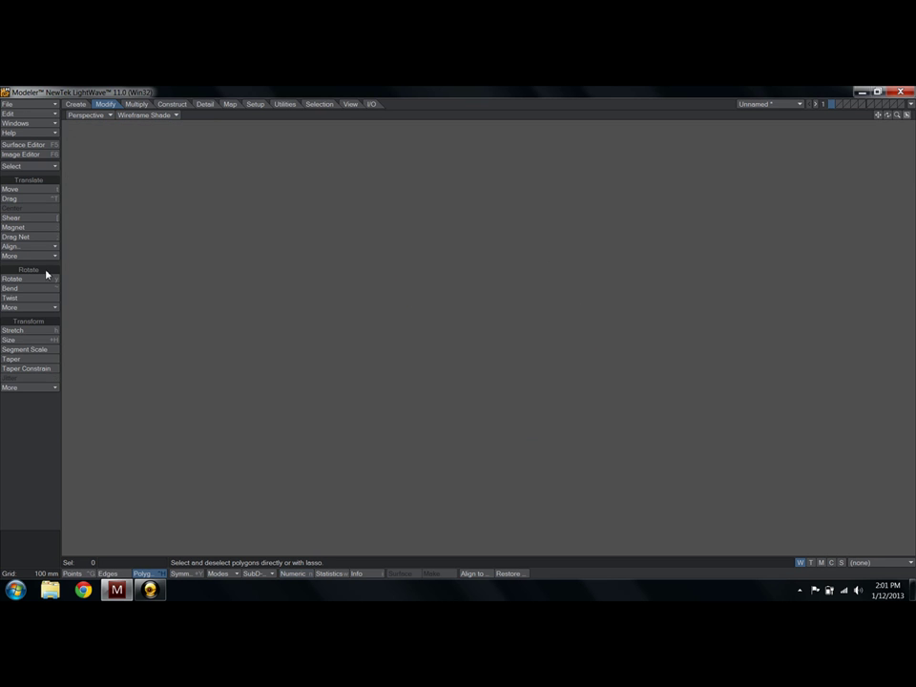
pyautogui.click(34, 308)
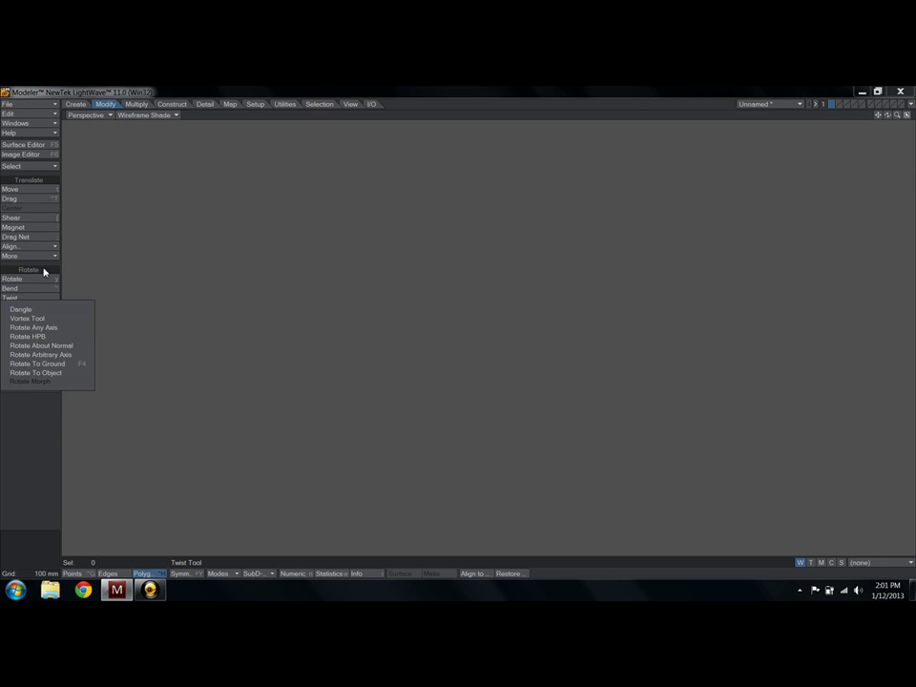
pyautogui.click(44, 307)
pyautogui.click(29, 378)
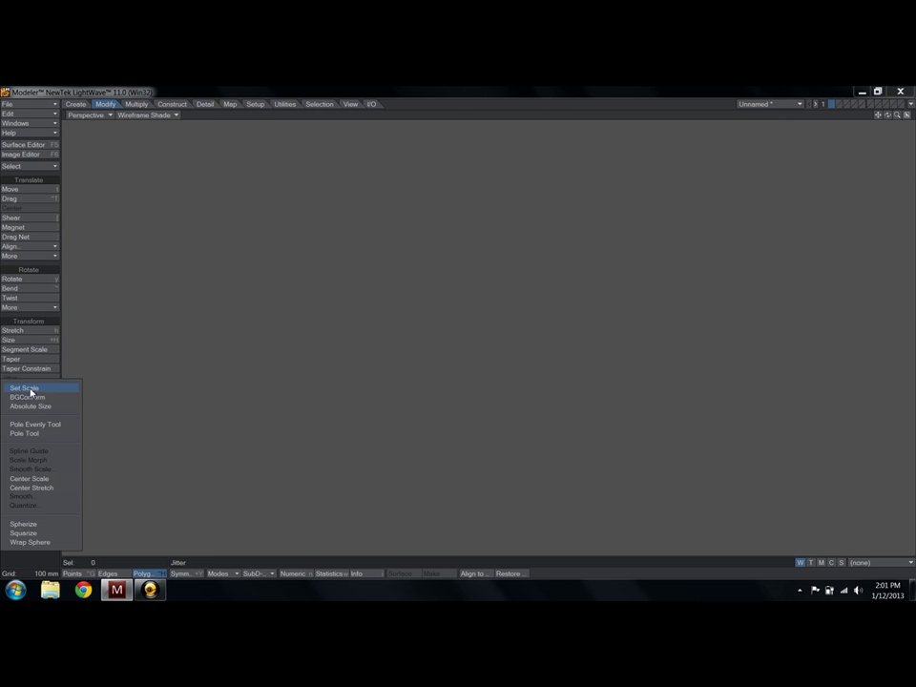
pyautogui.click(41, 317)
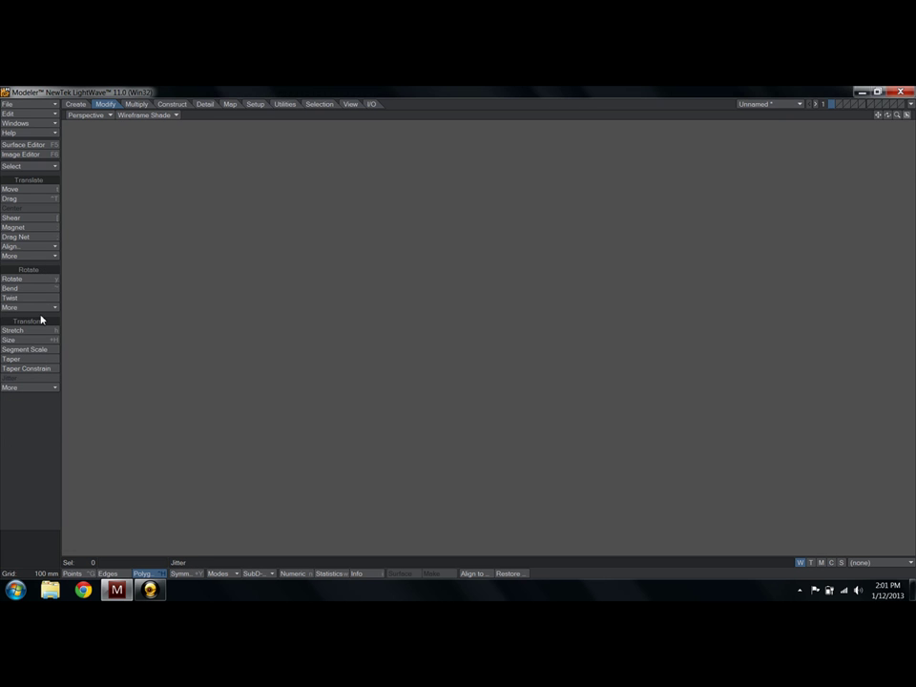
pyautogui.click(41, 255)
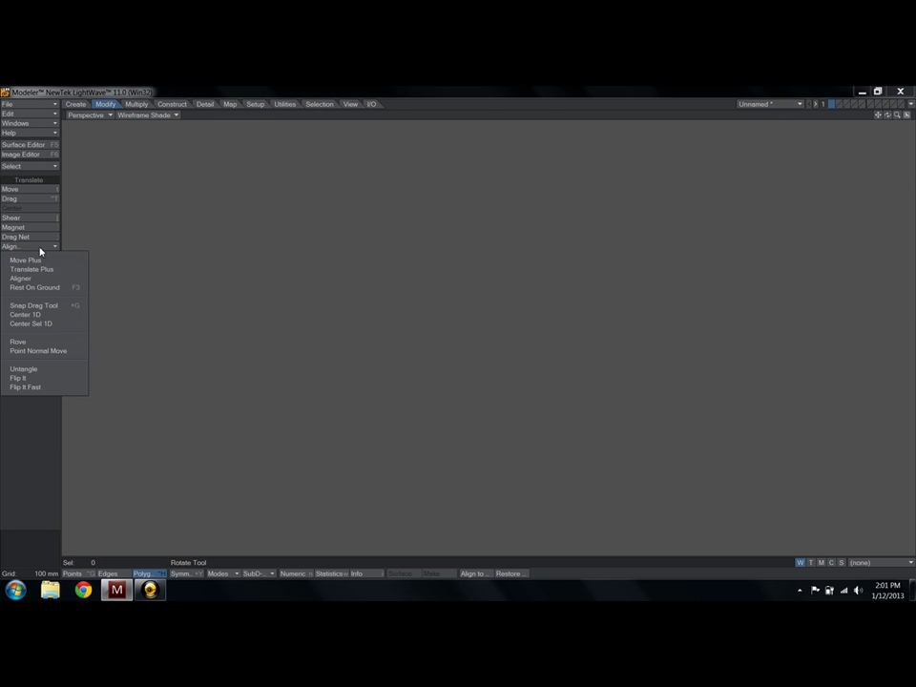
pyautogui.click(33, 474)
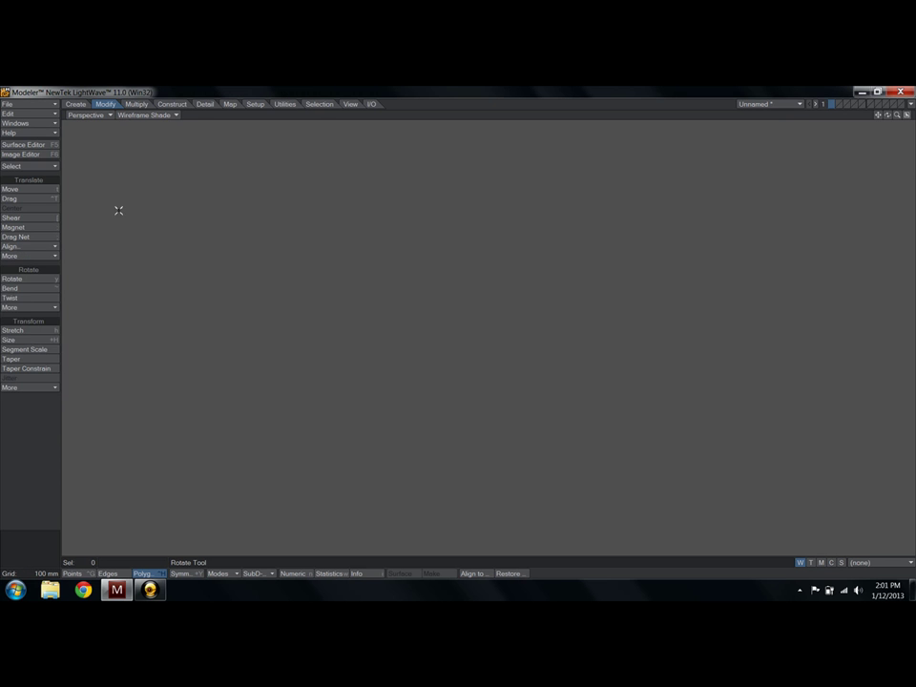
# Create a 1 m cube centred on the origin with one segment along Y instead of the segmented box
pyautogui.click(144, 105)
pyautogui.click(76, 104)
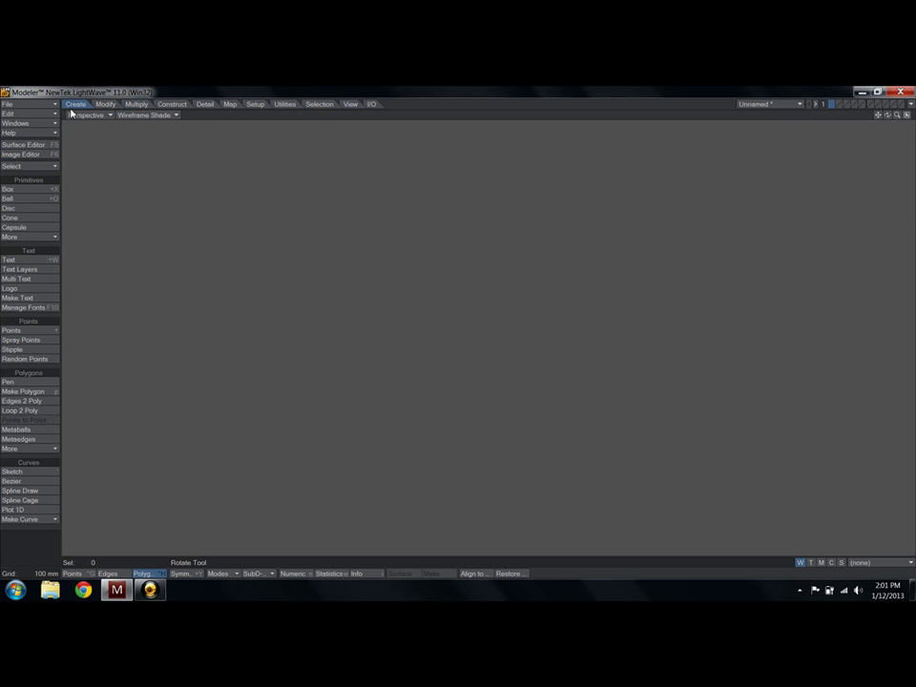
pyautogui.click(14, 190)
pyautogui.press('n')
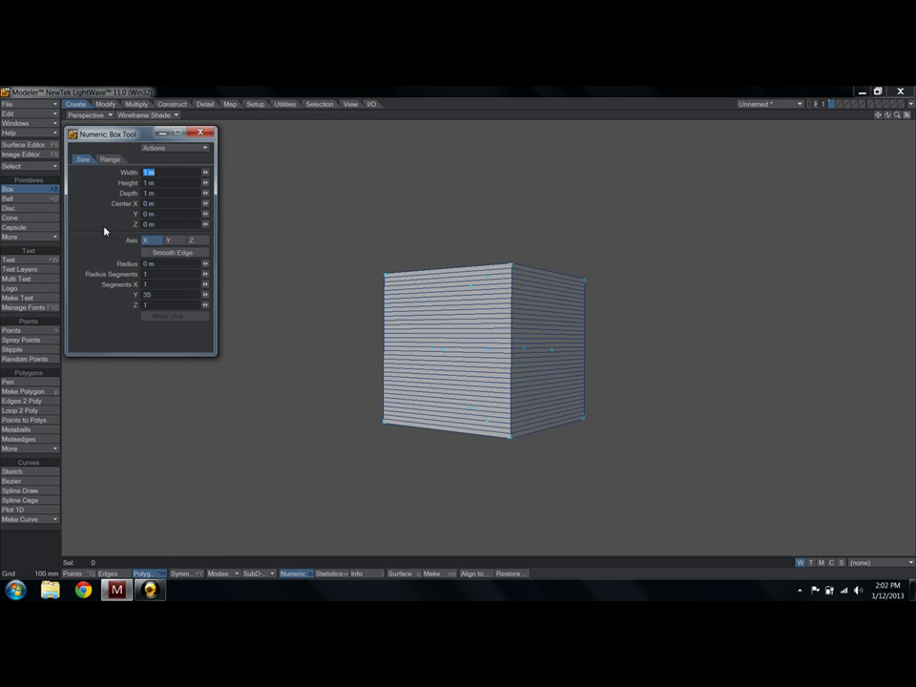
pyautogui.write('1')
pyautogui.press('Return')
pyautogui.click(202, 131)
pyautogui.press('Return')
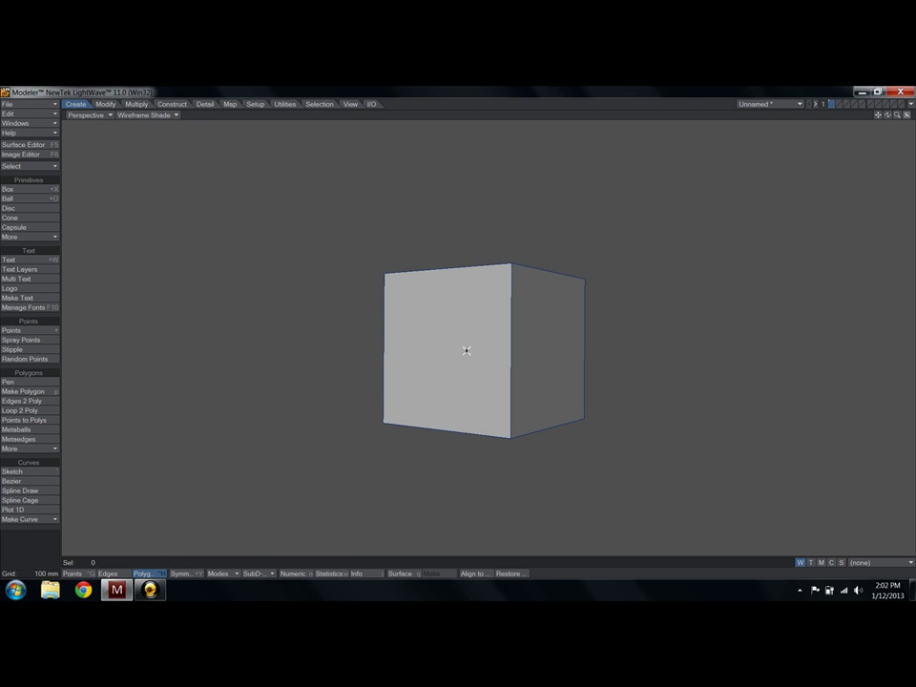
# Try duplicating the box by moving it about 950 mm along X and pasting a copy at the original position, and undo both
pyautogui.press('t')
pyautogui.moveTo(435, 338); pyautogui.dragTo(704, 338)
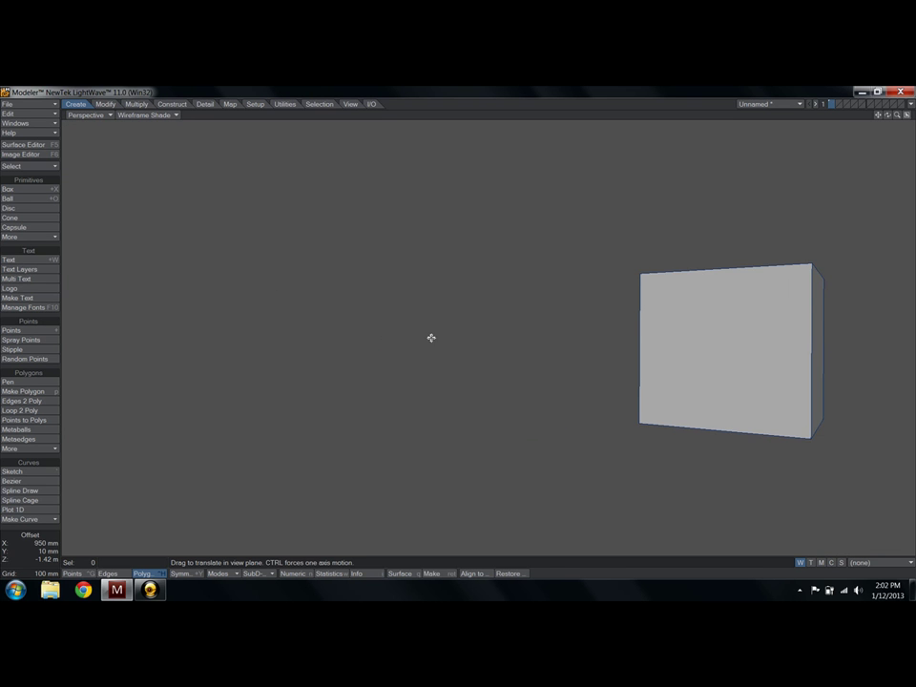
pyautogui.press('v')
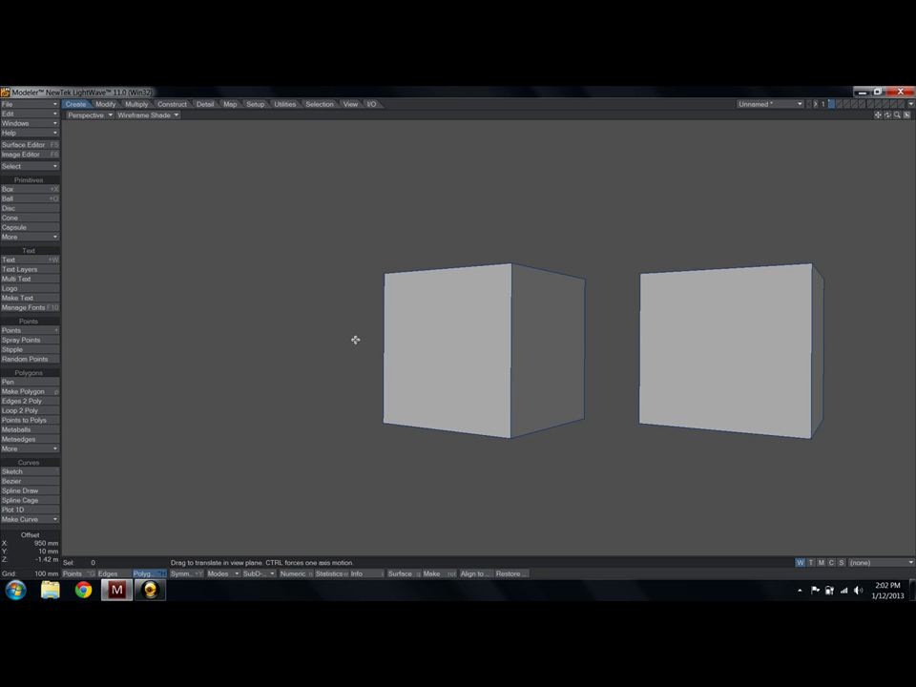
pyautogui.hotkey('ctrl', 'z')
pyautogui.hotkey('ctrl', 'z')
pyautogui.press('space')
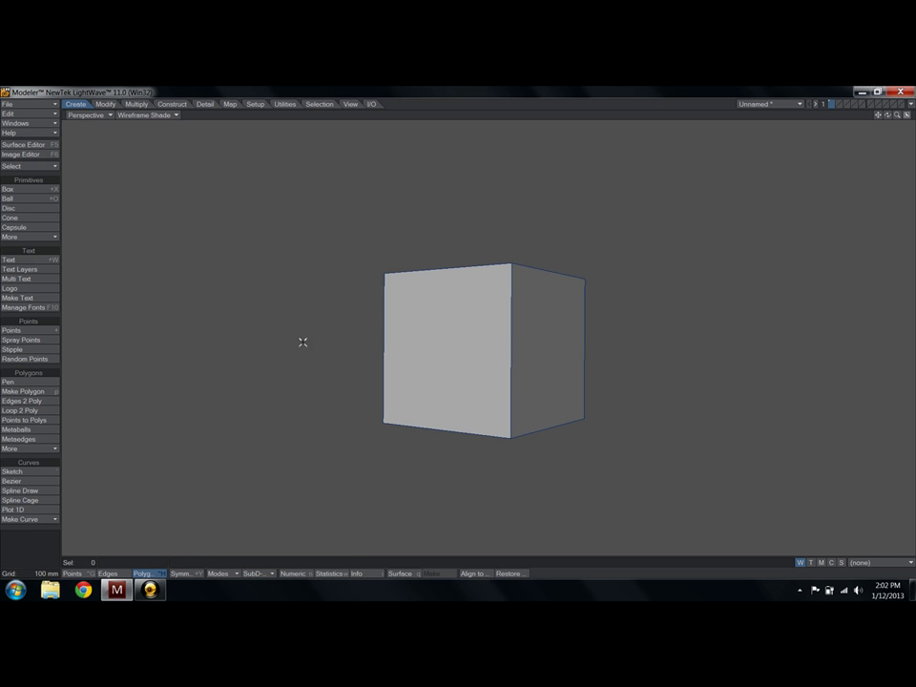
pyautogui.click(130, 104)
pyautogui.click(133, 104)
pyautogui.click(11, 364)
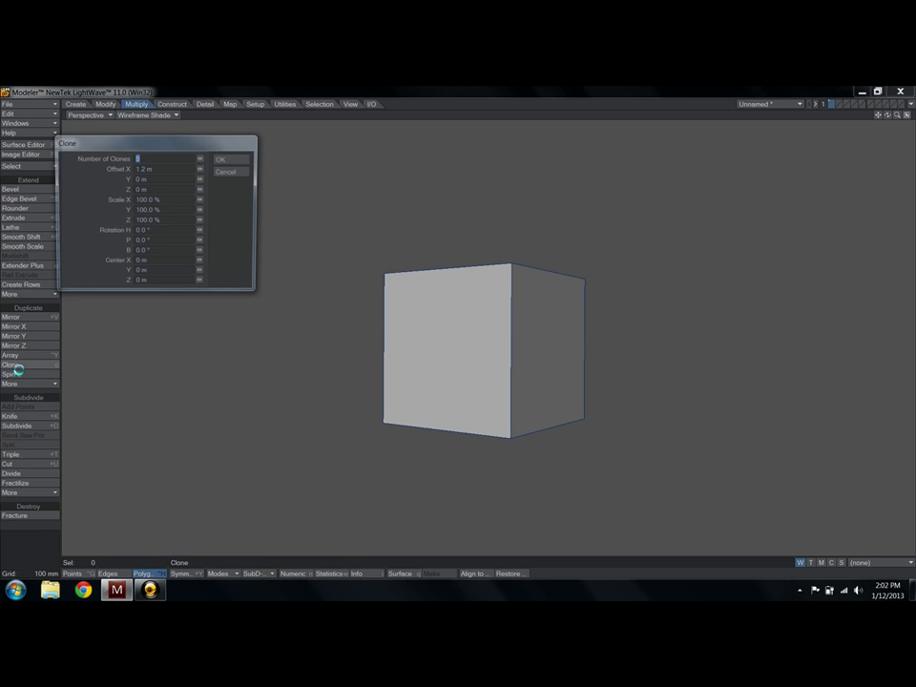
pyautogui.write('d')
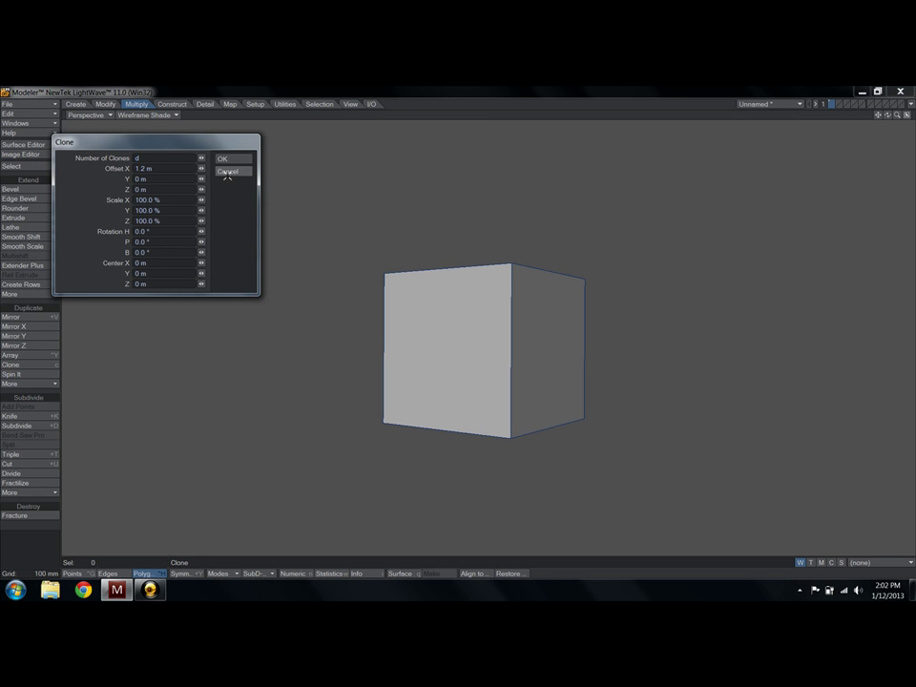
pyautogui.click(229, 172)
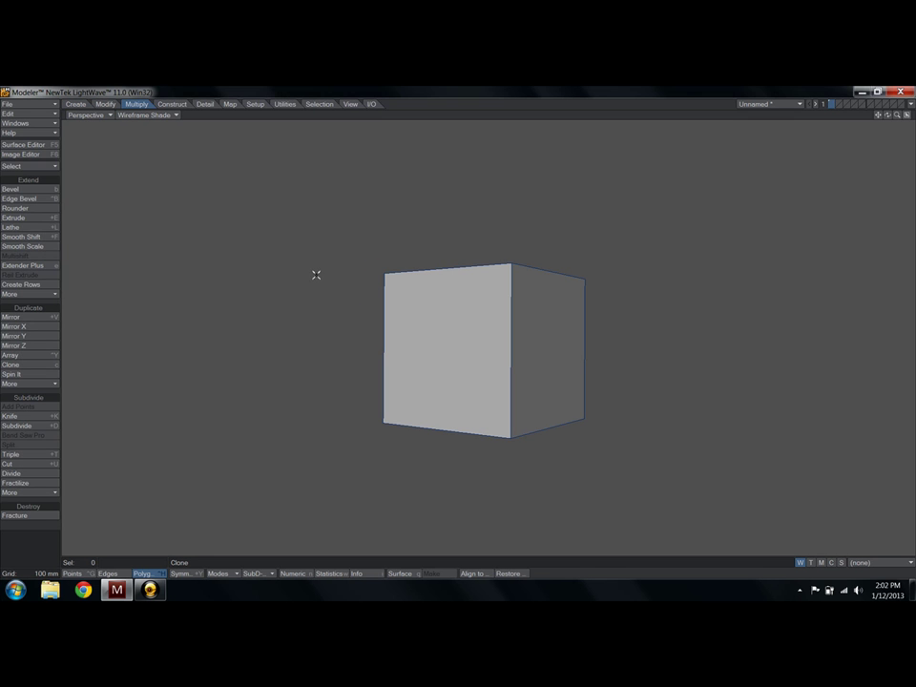
# Try cloning the box five times with a 1.2 m X offset, and undo the clones
pyautogui.press('d')
pyautogui.click(527, 216)
pyautogui.moveTo(515, 343)
pyautogui.keyDown('alt'); pyautogui.mouseDown()
pyautogui.moveTo(546, 429)
pyautogui.moveTo(499, 309)
pyautogui.moveTo(447, 286)
pyautogui.moveTo(488, 345)
pyautogui.moveTo(383, 349)
pyautogui.moveTo(239, 322)
pyautogui.moveTo(235, 240)
pyautogui.mouseUp(); pyautogui.keyUp('alt')
pyautogui.click(22, 365)
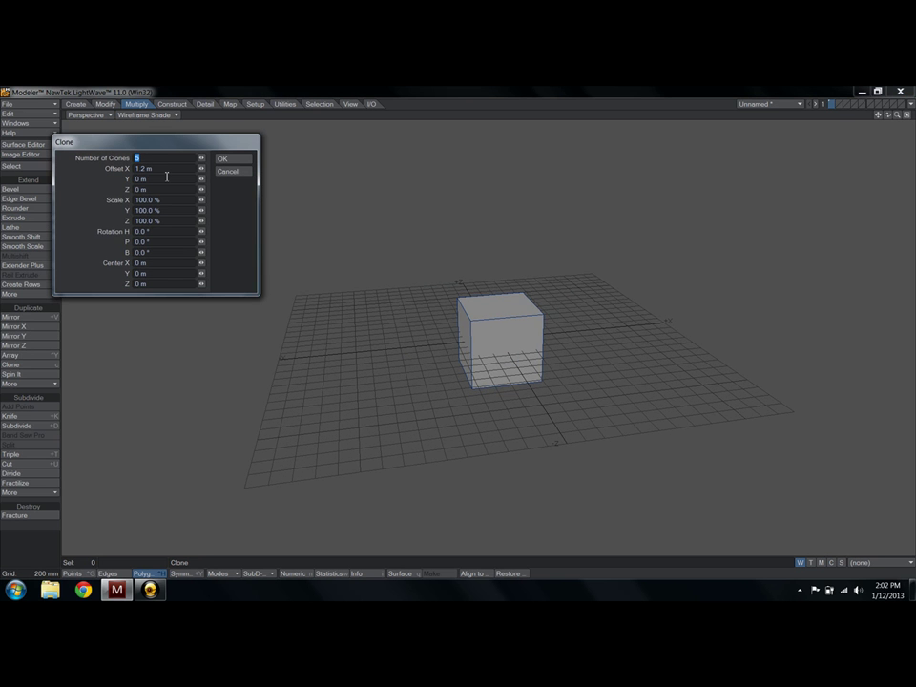
pyautogui.write('5')
pyautogui.click(222, 159)
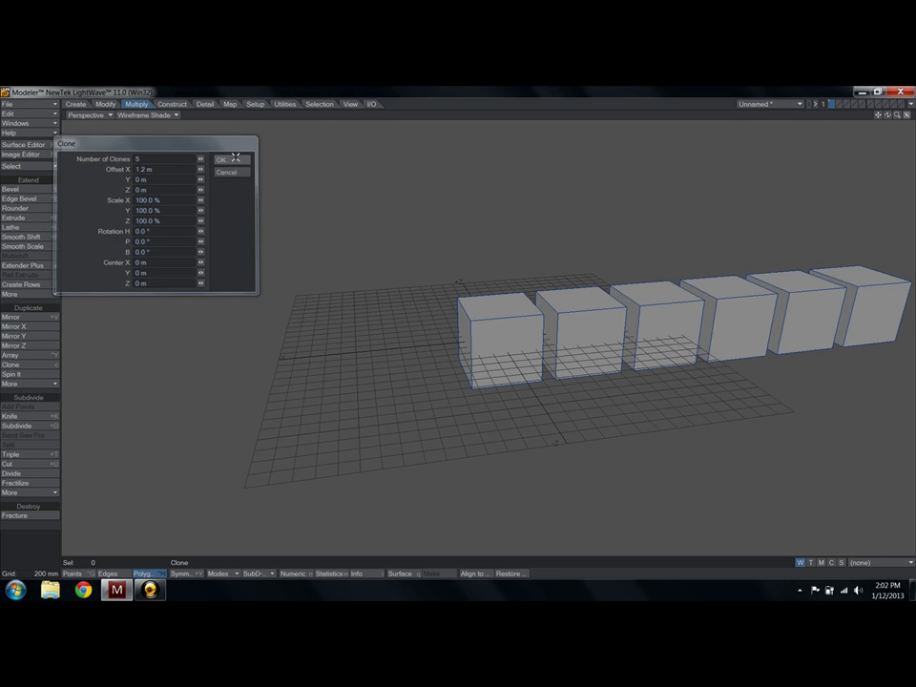
pyautogui.press('a')
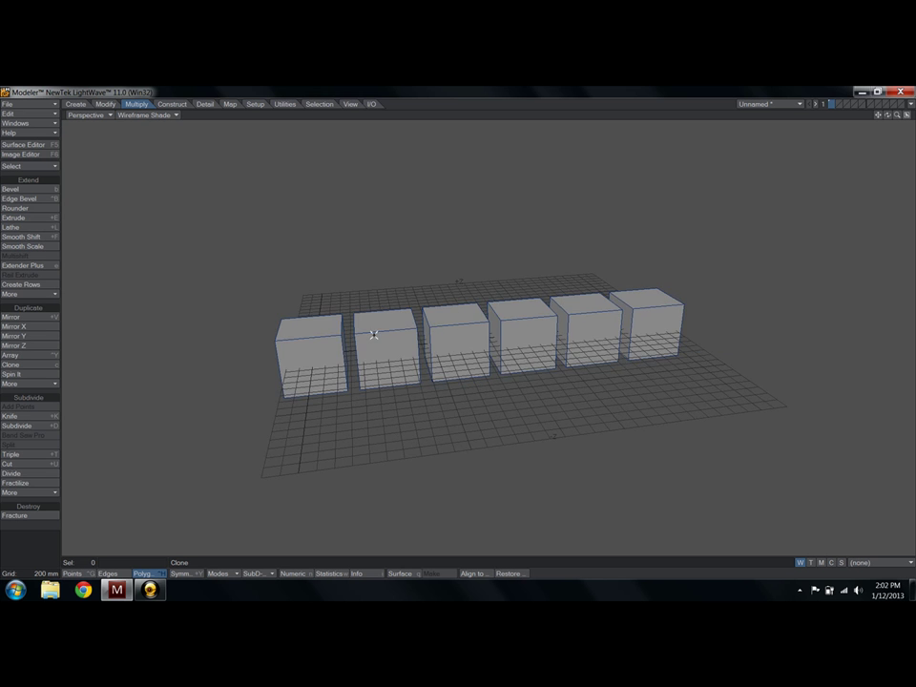
pyautogui.keyDown('alt'); pyautogui.moveTo(395, 367); pyautogui.dragTo(462, 330); pyautogui.keyUp('alt')
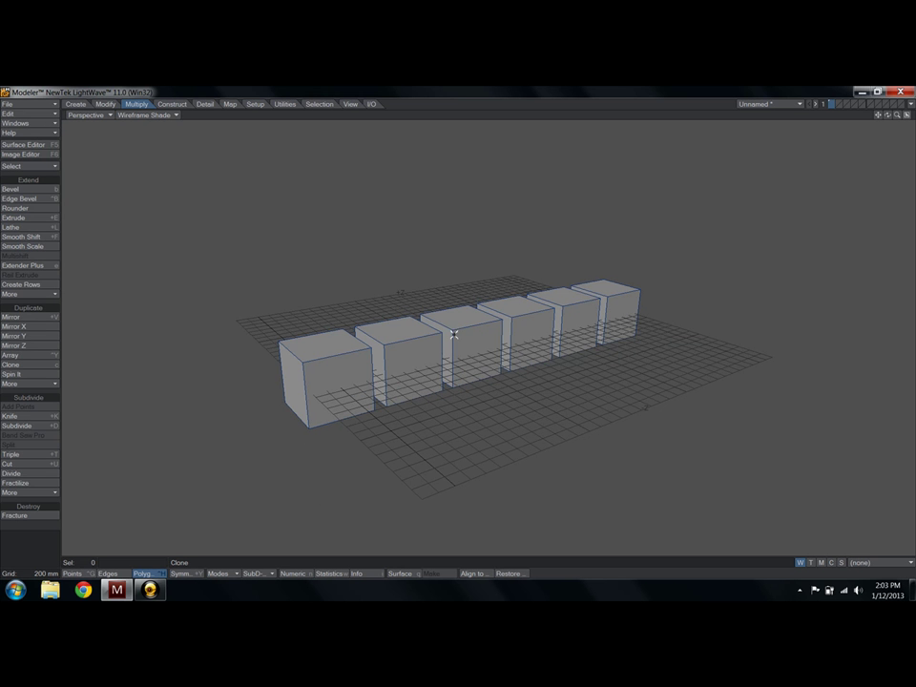
pyautogui.hotkey('ctrl', 'z')
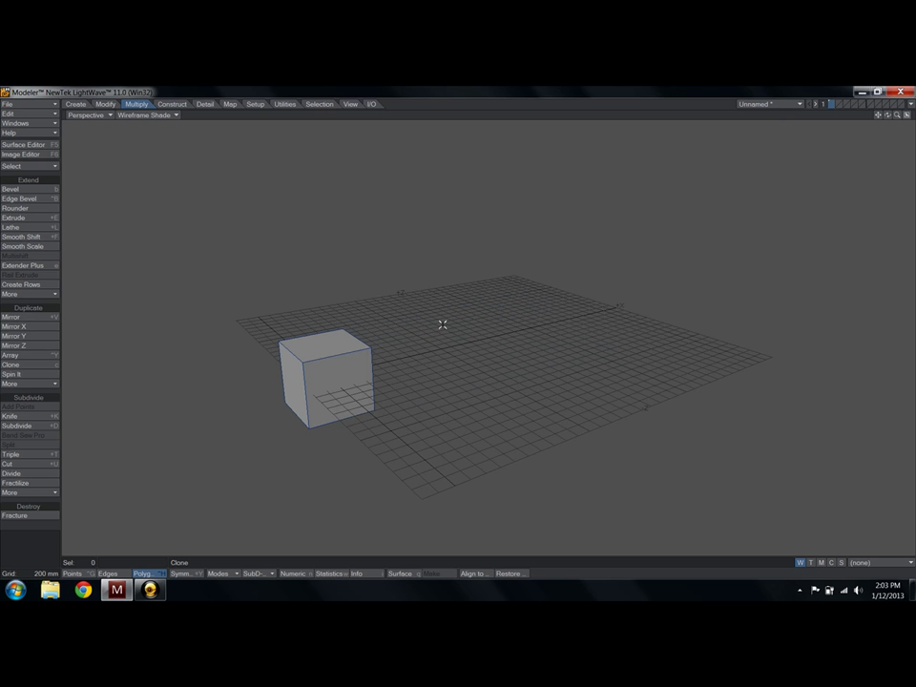
# Make a rectangular array of the box with counts X 15, Y 1, Z 15 and manual 1.3 m offsets
pyautogui.click(21, 355)
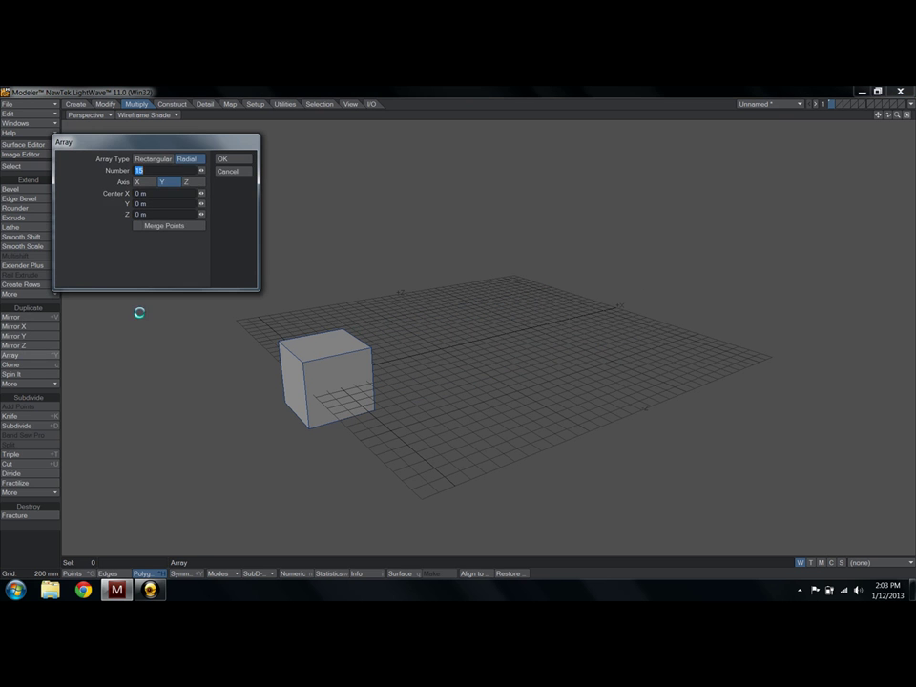
pyautogui.click(153, 159)
pyautogui.moveTo(156, 143); pyautogui.dragTo(178, 144)
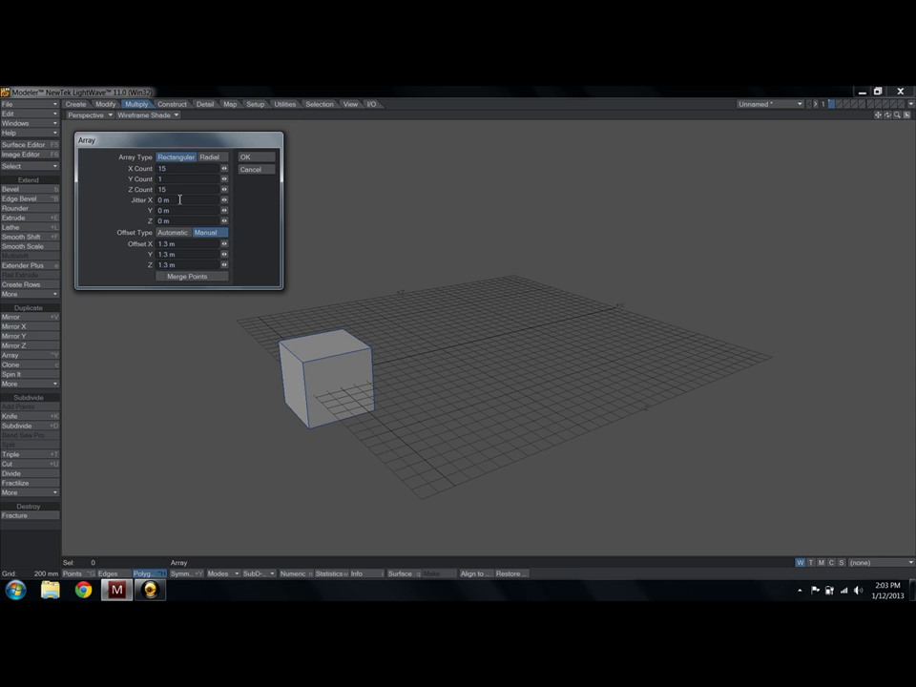
pyautogui.click(205, 159)
pyautogui.click(268, 157)
pyautogui.press('a')
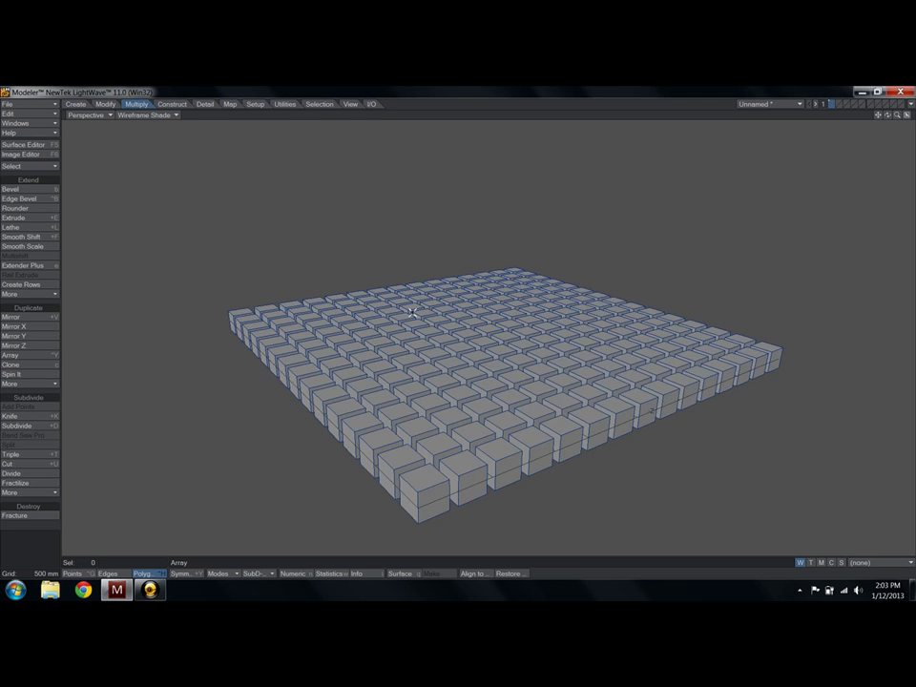
pyautogui.keyDown('alt'); pyautogui.moveTo(499, 360); pyautogui.dragTo(510, 332); pyautogui.keyUp('alt')
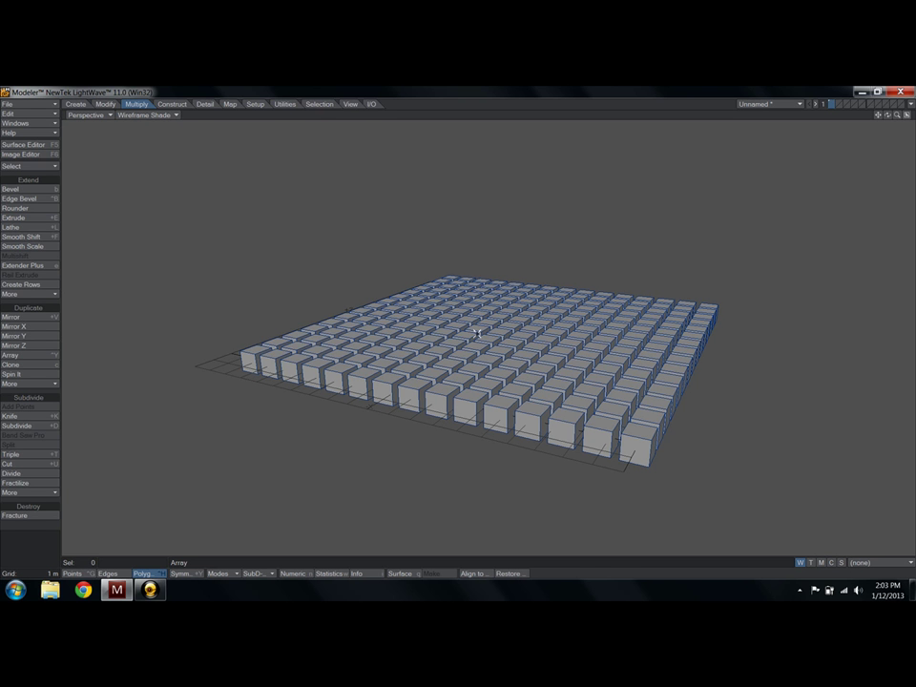
# Select scattered whole boxes across the grid and stretch them upward from their base in the Right view, leaving them deselected in Perspective
pyautogui.moveTo(334, 380); pyautogui.dragTo(651, 375)
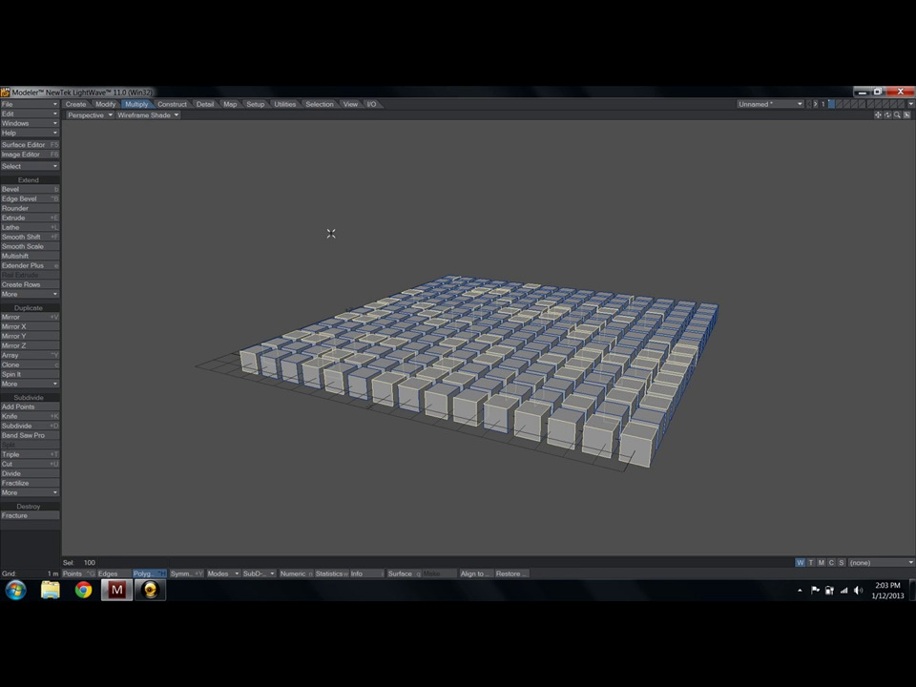
pyautogui.click(96, 116)
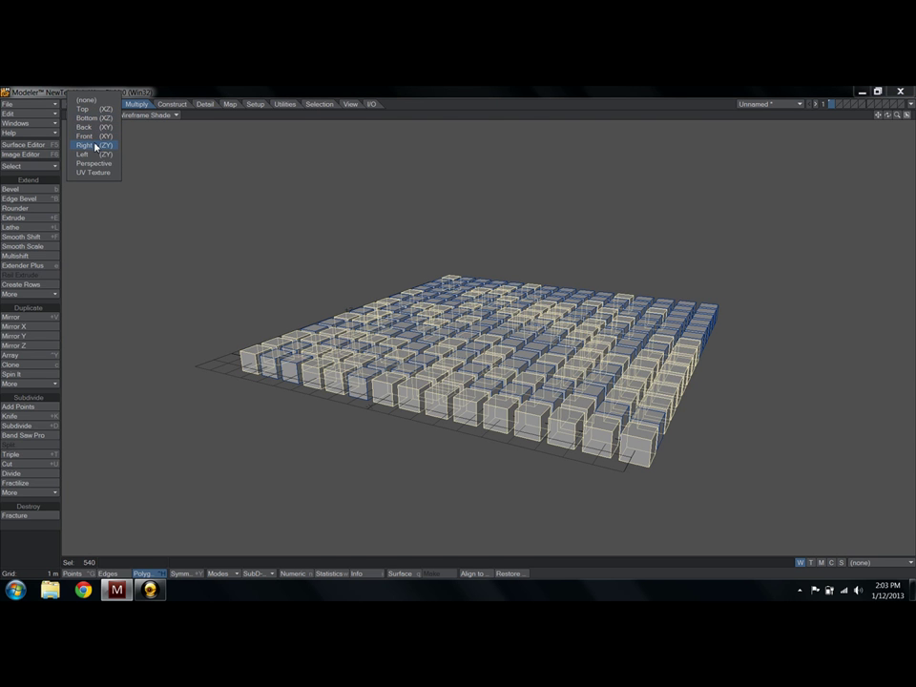
pyautogui.click(96, 146)
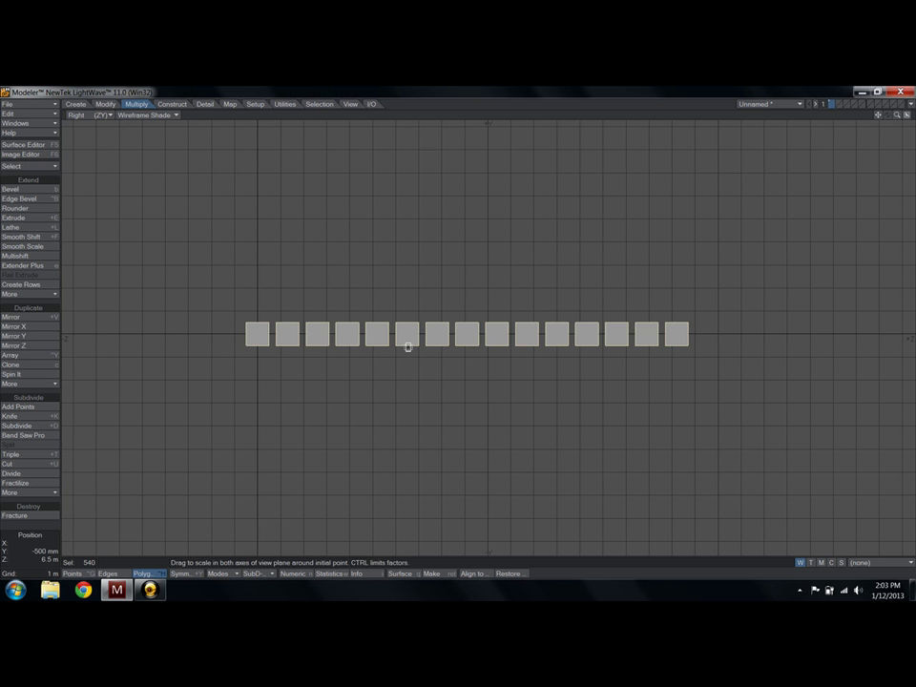
pyautogui.moveTo(407, 346); pyautogui.dragTo(408, 311)
pyautogui.press('space')
pyautogui.press('/')
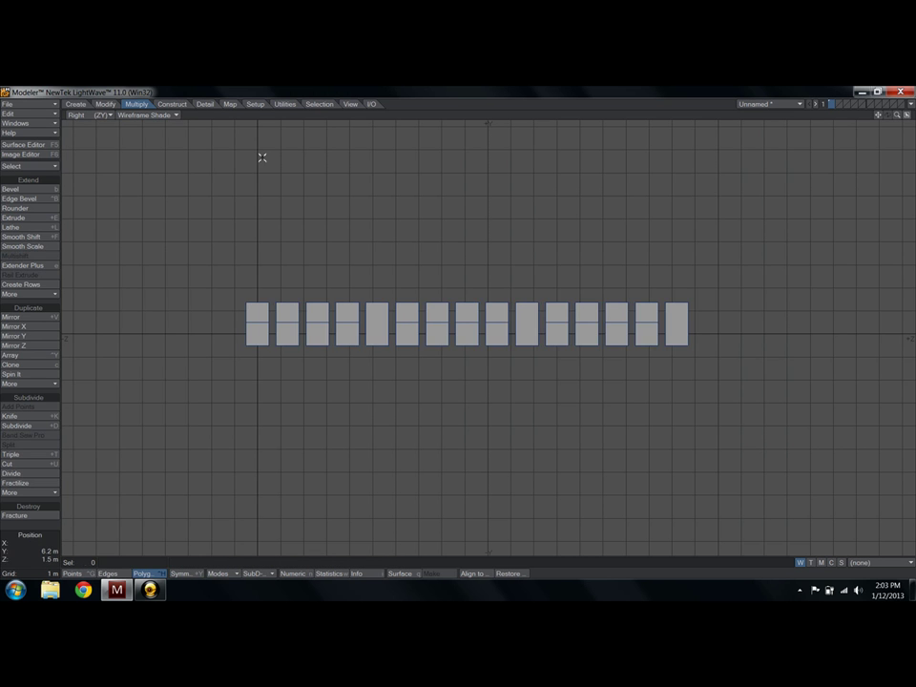
pyautogui.click(103, 115)
pyautogui.click(105, 157)
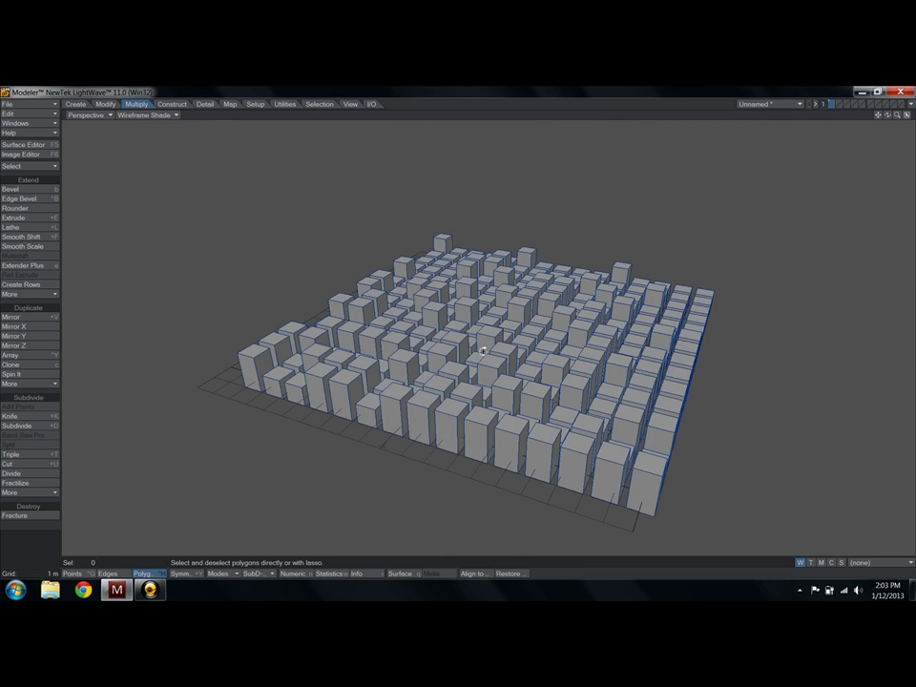
# Select another scattered set of whole blocks and stretch them vertically from their base to about 167% in the Left view
pyautogui.moveTo(630, 420)
pyautogui.mouseDown()
pyautogui.moveTo(430, 362)
pyautogui.moveTo(601, 392)
pyautogui.moveTo(424, 335)
pyautogui.moveTo(456, 337)
pyautogui.moveTo(605, 272)
pyautogui.moveTo(439, 210)
pyautogui.moveTo(353, 210)
pyautogui.moveTo(458, 286)
pyautogui.moveTo(677, 316)
pyautogui.moveTo(611, 297)
pyautogui.moveTo(381, 296)
pyautogui.moveTo(325, 209)
pyautogui.mouseUp()
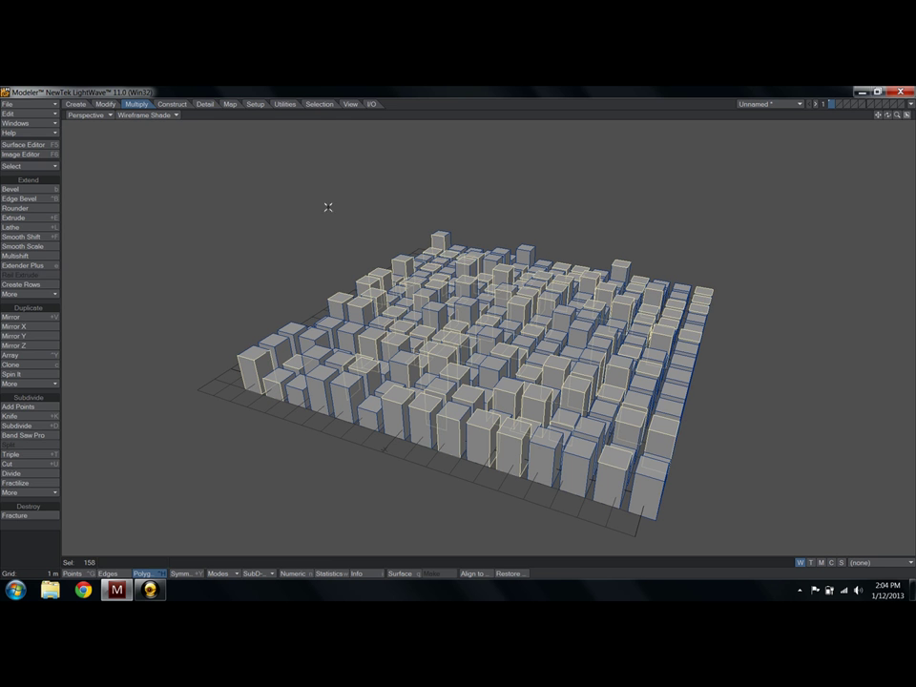
pyautogui.press(']')
pyautogui.click(84, 114)
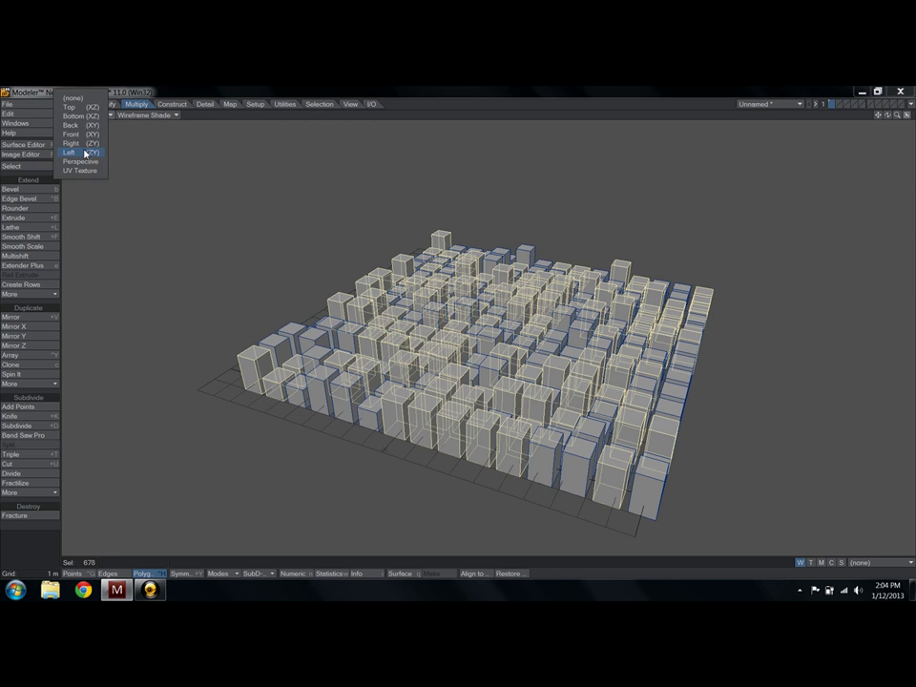
pyautogui.click(85, 152)
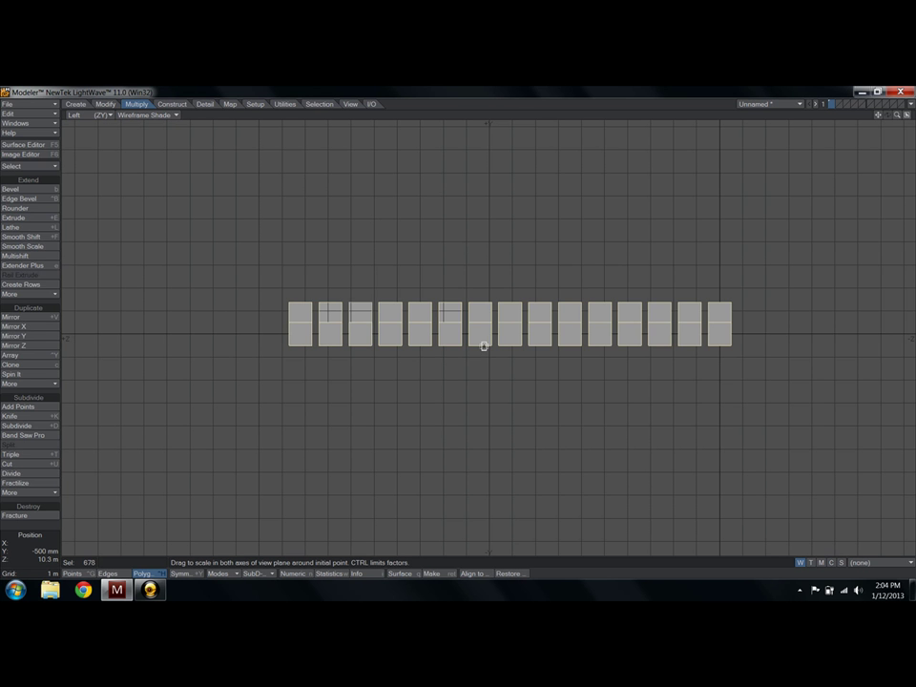
pyautogui.moveTo(482, 347); pyautogui.dragTo(478, 330)
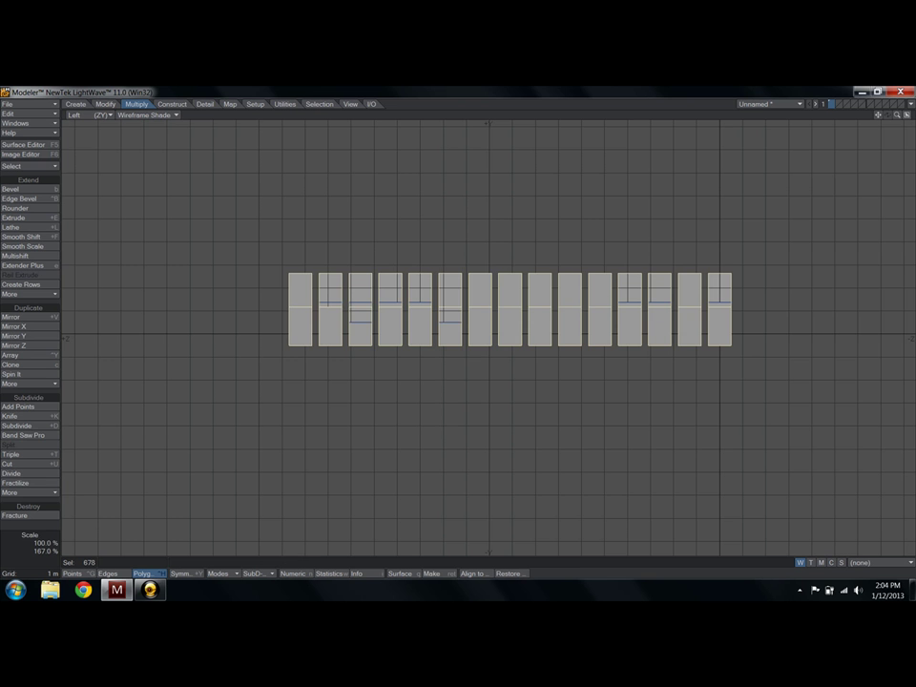
pyautogui.click(86, 116)
pyautogui.click(94, 168)
pyautogui.moveTo(500, 310)
pyautogui.keyDown('alt'); pyautogui.mouseDown()
pyautogui.moveTo(505, 292)
pyautogui.moveTo(505, 327)
pyautogui.moveTo(519, 337)
pyautogui.mouseUp(); pyautogui.keyUp('alt')
pyautogui.scroll(2, 505, 292)
pyautogui.moveTo(529, 487)
pyautogui.mouseDown()
pyautogui.moveTo(428, 476)
pyautogui.moveTo(449, 433)
pyautogui.moveTo(683, 306)
pyautogui.moveTo(87, 303)
pyautogui.moveTo(354, 265)
pyautogui.mouseUp()
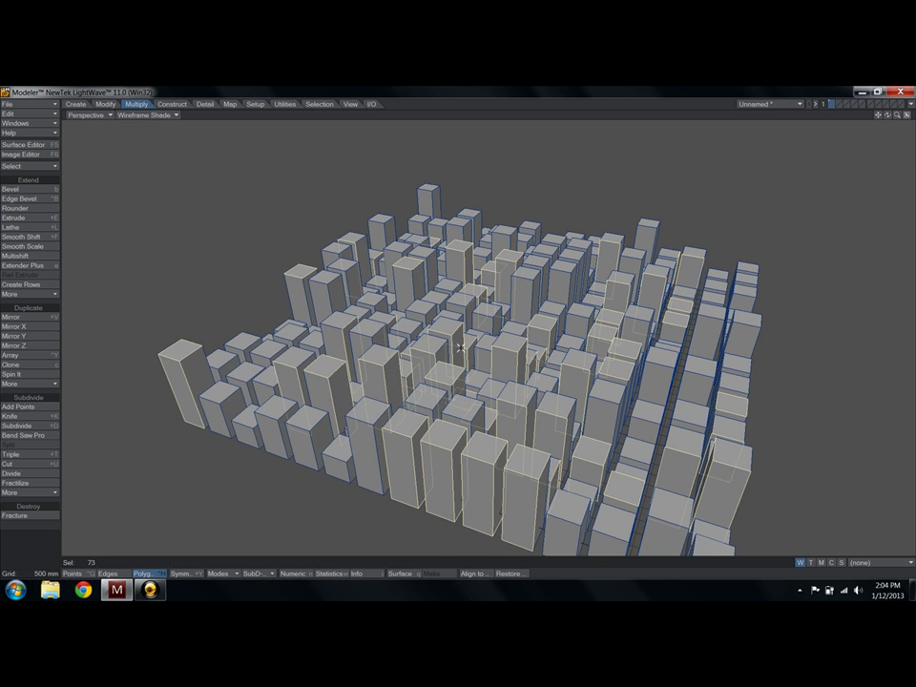
pyautogui.press('/')
# Select a scattered set of whole blocks from above and delete them to leave gaps in the grid
pyautogui.keyDown('alt'); pyautogui.moveTo(430, 322); pyautogui.dragTo(448, 470); pyautogui.keyUp('alt')
pyautogui.scroll(-3, 506, 342)
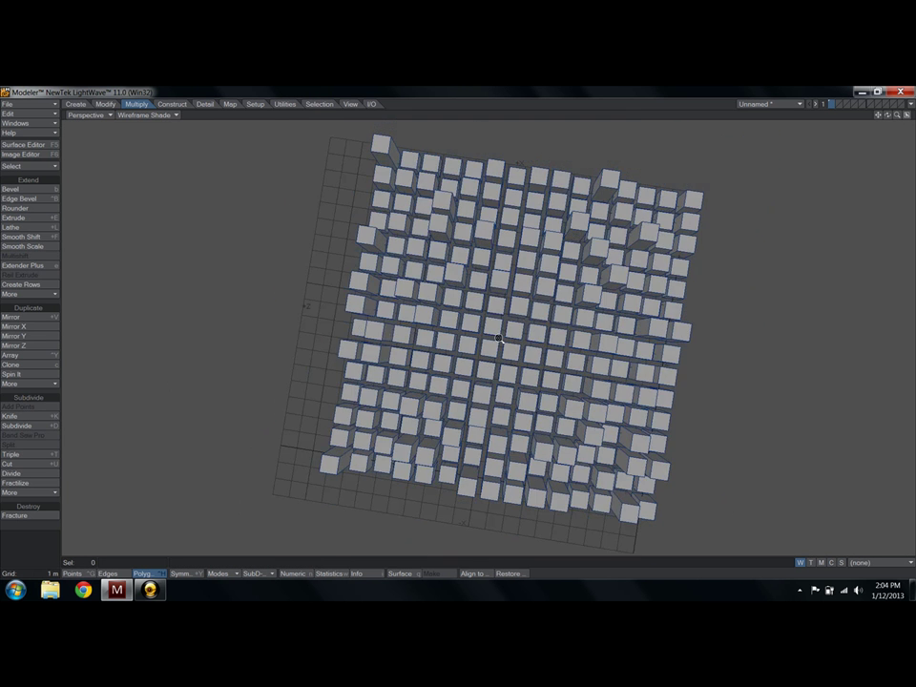
pyautogui.moveTo(556, 336)
pyautogui.mouseDown()
pyautogui.moveTo(496, 205)
pyautogui.moveTo(374, 206)
pyautogui.moveTo(348, 338)
pyautogui.moveTo(609, 449)
pyautogui.moveTo(288, 452)
pyautogui.mouseUp()
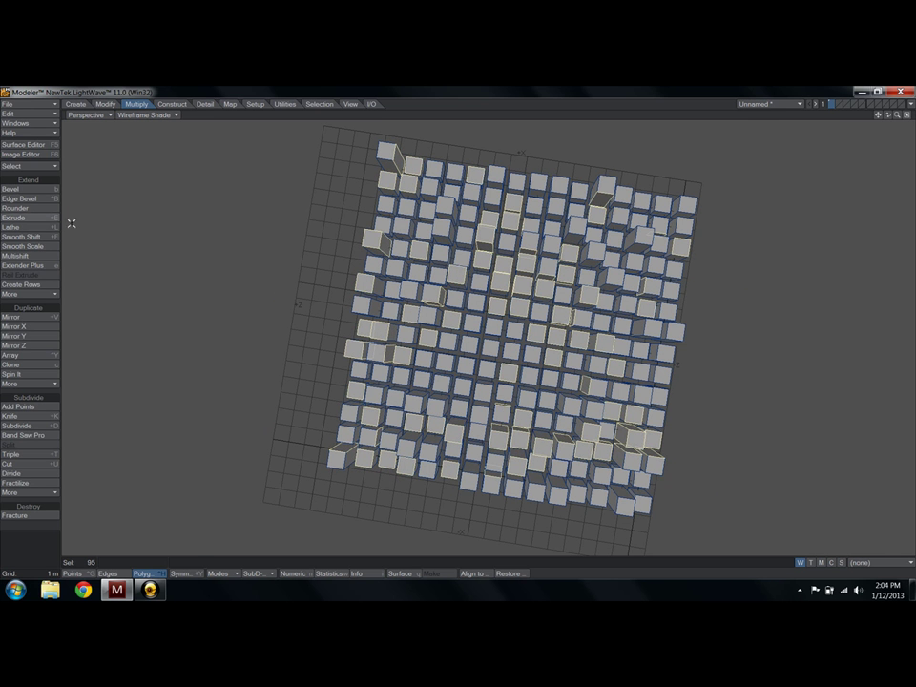
pyautogui.click(29, 217)
pyautogui.moveTo(180, 243); pyautogui.dragTo(182, 240)
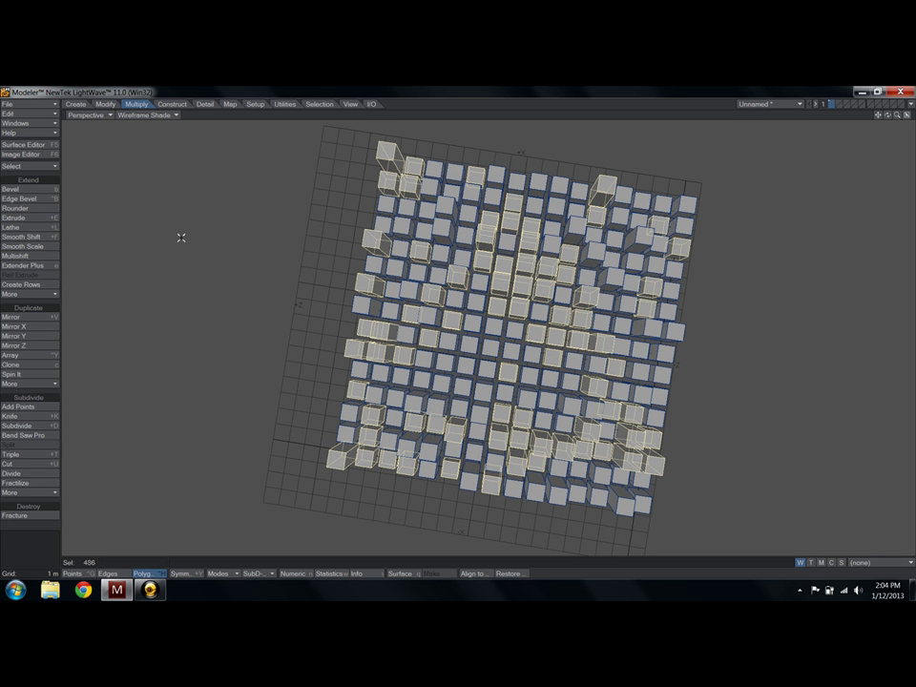
pyautogui.press('Delete')
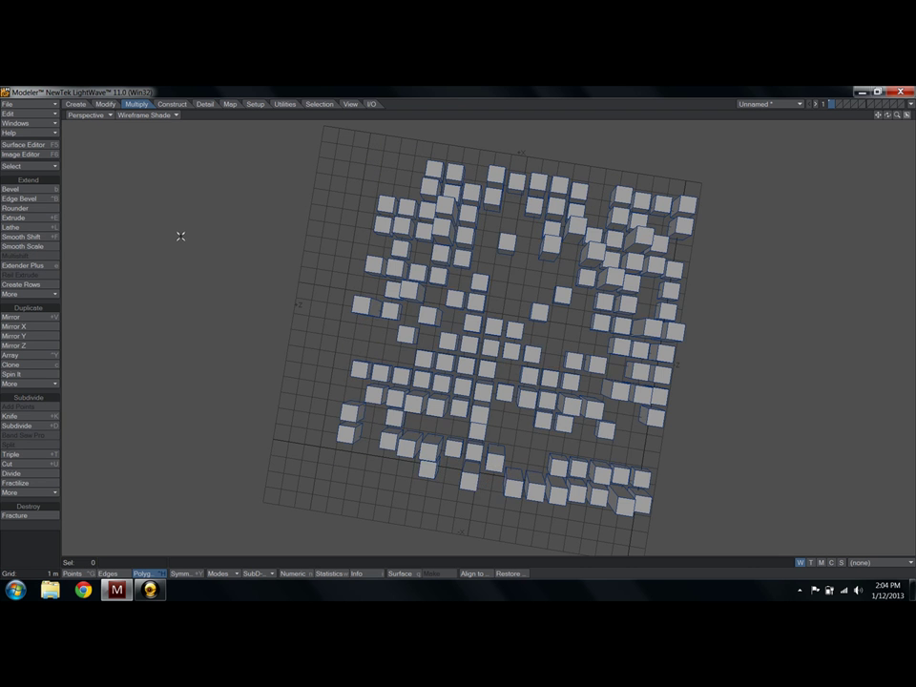
# Select all connected polygons of one tall block near the front edge of the grid and frame it closely
pyautogui.keyDown('alt'); pyautogui.moveTo(416, 344); pyautogui.dragTo(490, 339); pyautogui.keyUp('alt')
pyautogui.scroll(3, 521, 331)
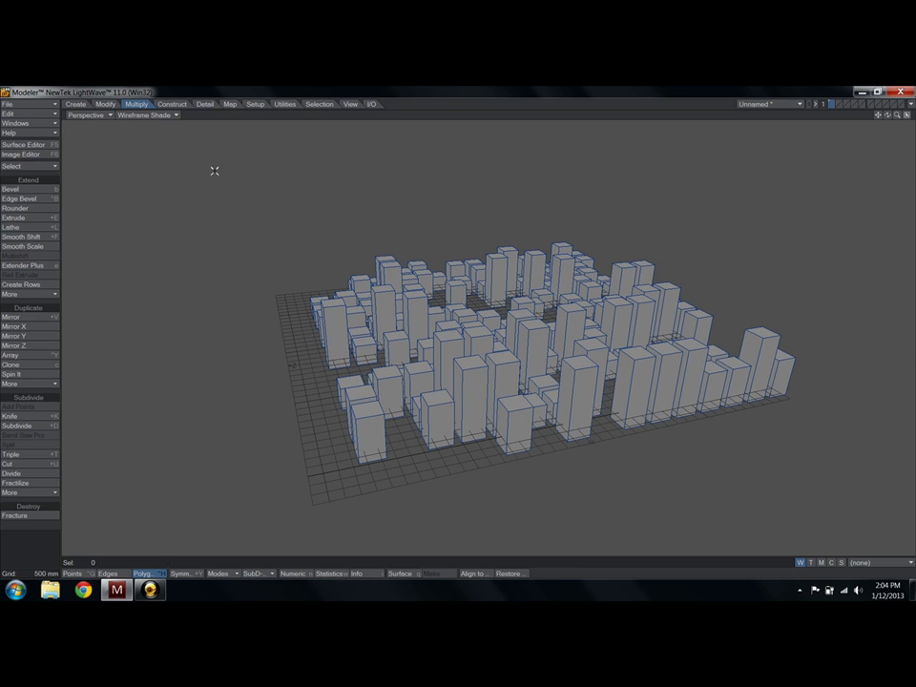
pyautogui.click(466, 383)
pyautogui.press('/')
pyautogui.click(473, 382)
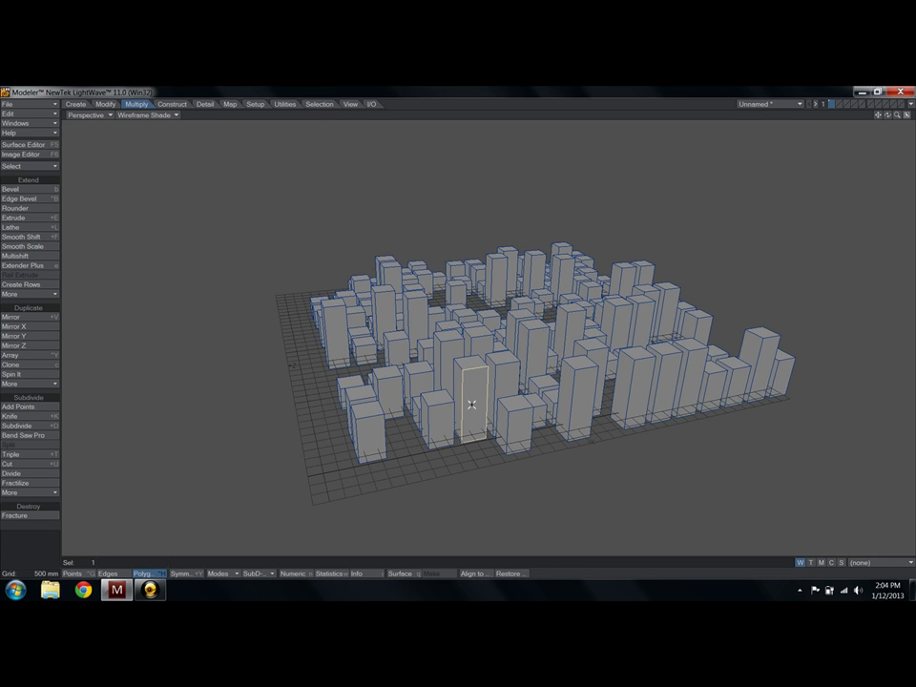
pyautogui.press(']')
pyautogui.hotkey('shift', 'a')
pyautogui.scroll(-1, 525, 335)
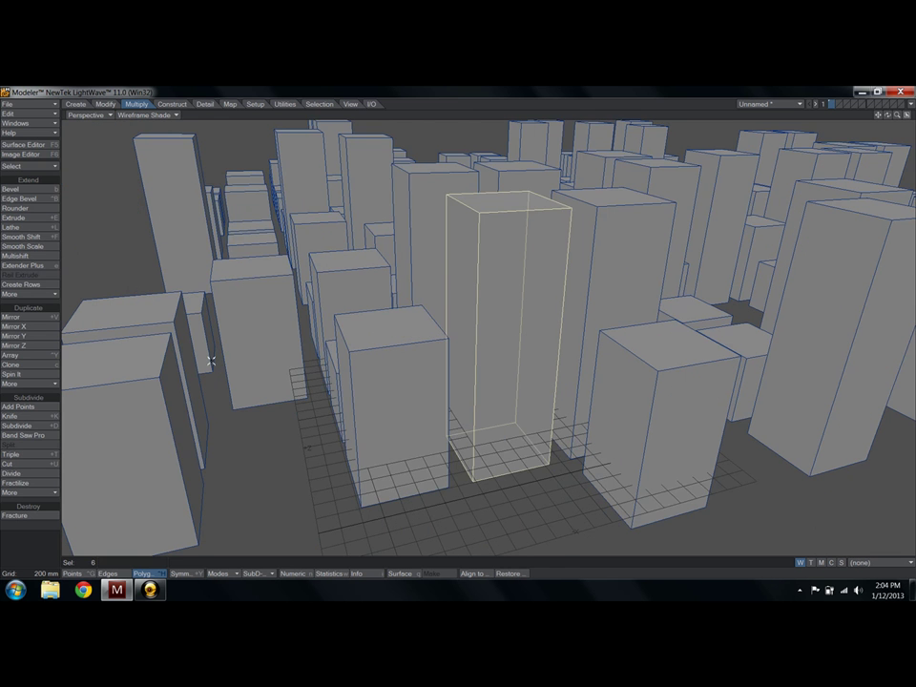
# Subdivide the selected tall block's polygons three times with the Faceted method and 0.0% fractal
pyautogui.click(36, 429)
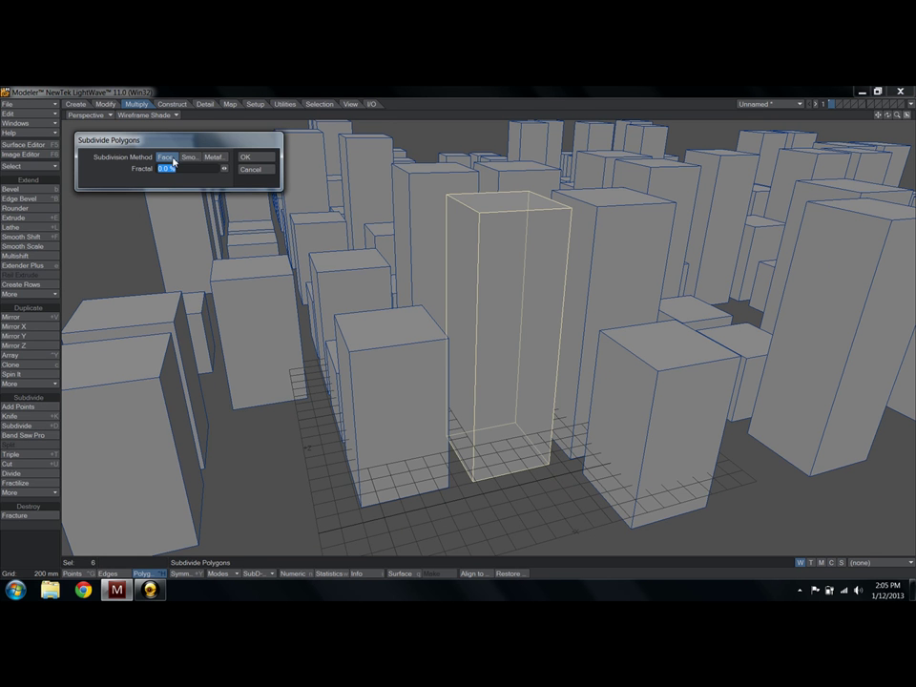
pyautogui.click(255, 157)
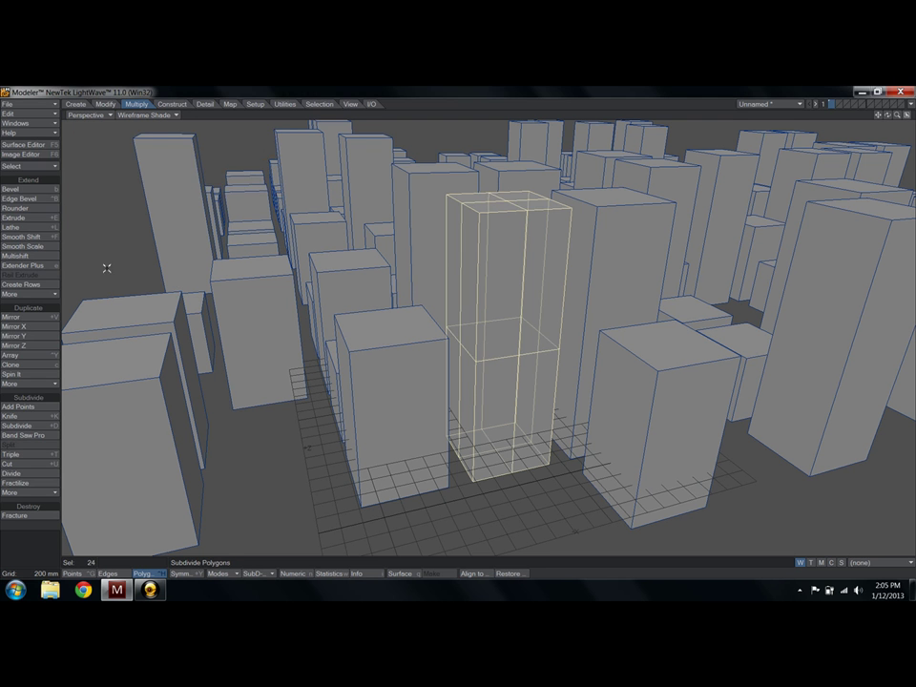
pyautogui.click(36, 425)
pyautogui.click(256, 156)
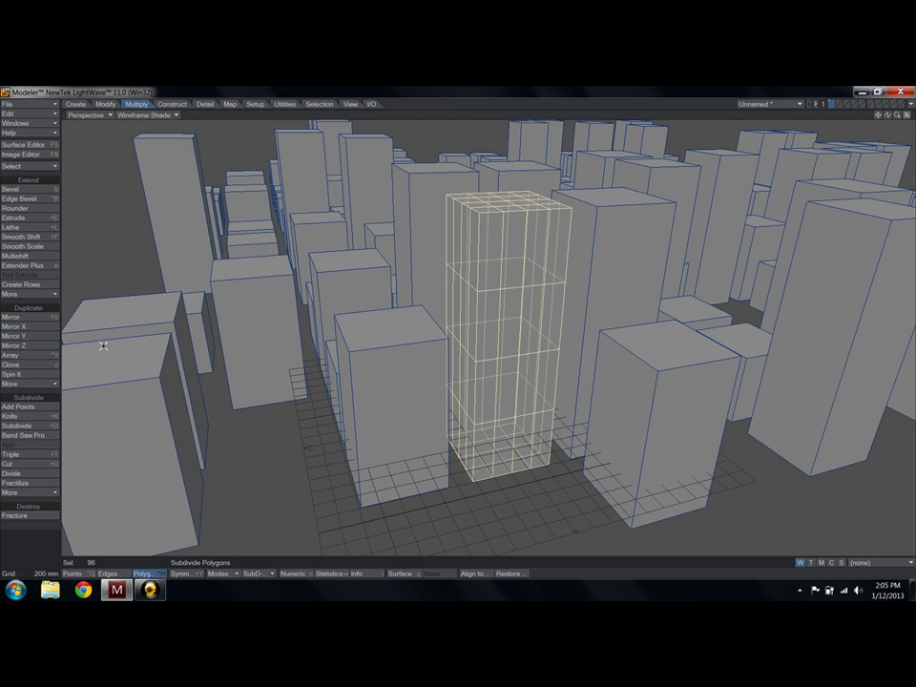
pyautogui.click(36, 425)
pyautogui.click(264, 158)
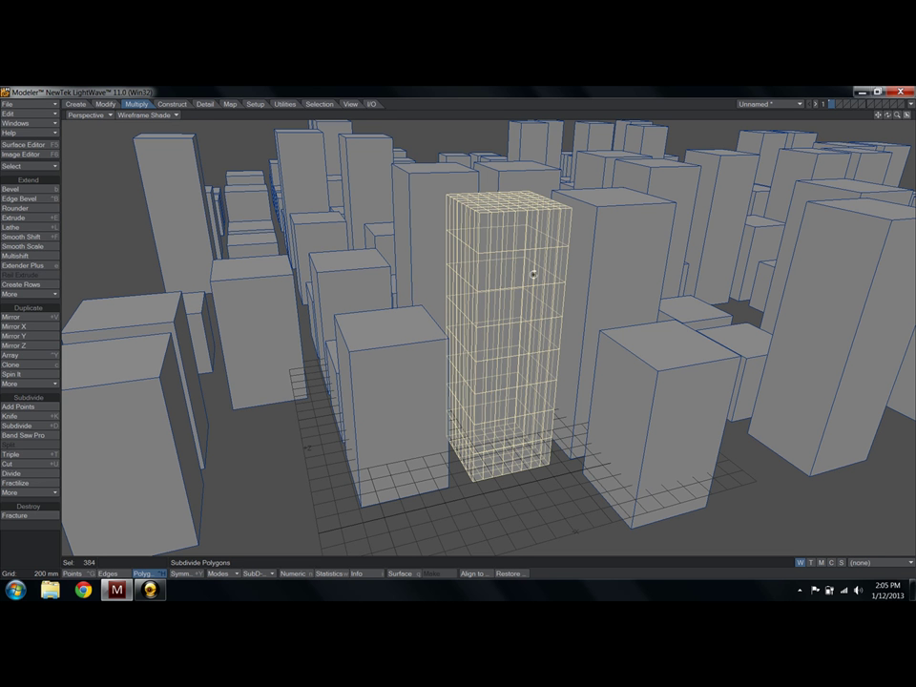
# Bevel all faces of the subdivided tall block with 10 mm shift and 10 mm inset, leaving them deselected
pyautogui.scroll(5, 534, 272)
pyautogui.keyDown('alt'); pyautogui.moveTo(547, 290); pyautogui.dragTo(526, 300); pyautogui.keyUp('alt')
pyautogui.press('b')
pyautogui.moveTo(496, 250); pyautogui.dragTo(495, 250)
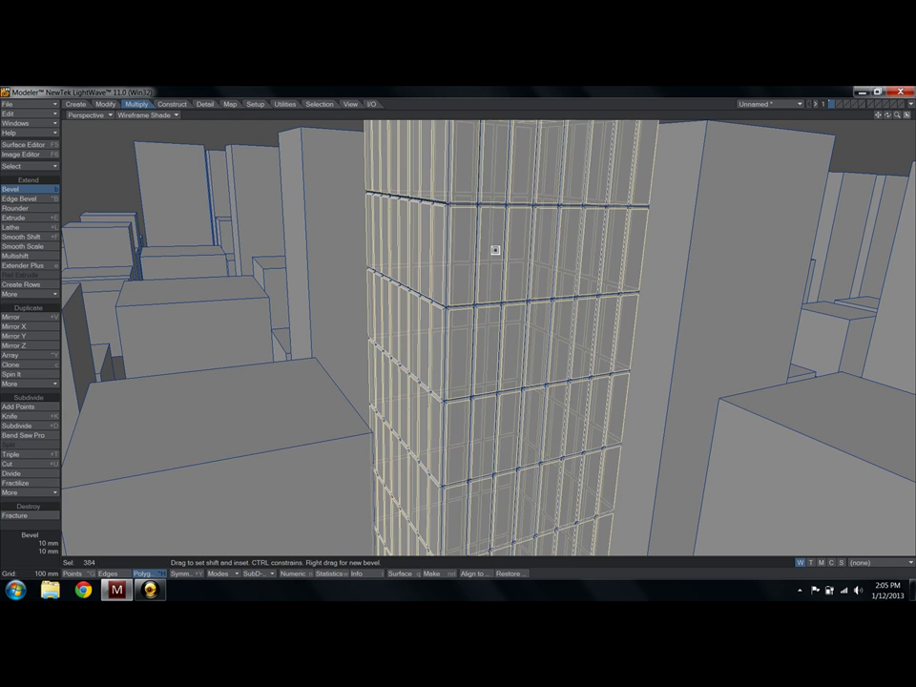
pyautogui.press('/')
pyautogui.press('a')
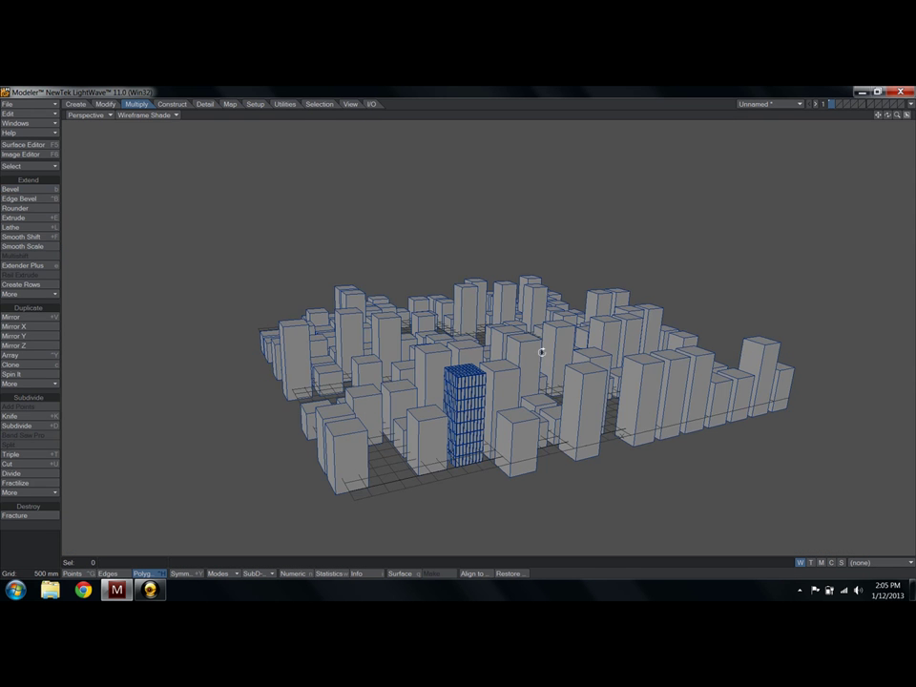
# Select scattered whole blocks across the city and subdivide their polygons twice with the Faceted method and 0.0% fractal
pyautogui.keyDown('alt'); pyautogui.moveTo(499, 326); pyautogui.dragTo(489, 345); pyautogui.keyUp('alt')
pyautogui.moveTo(366, 389)
pyautogui.mouseDown()
pyautogui.moveTo(419, 367)
pyautogui.moveTo(633, 342)
pyautogui.moveTo(328, 257)
pyautogui.moveTo(584, 456)
pyautogui.moveTo(754, 410)
pyautogui.mouseUp()
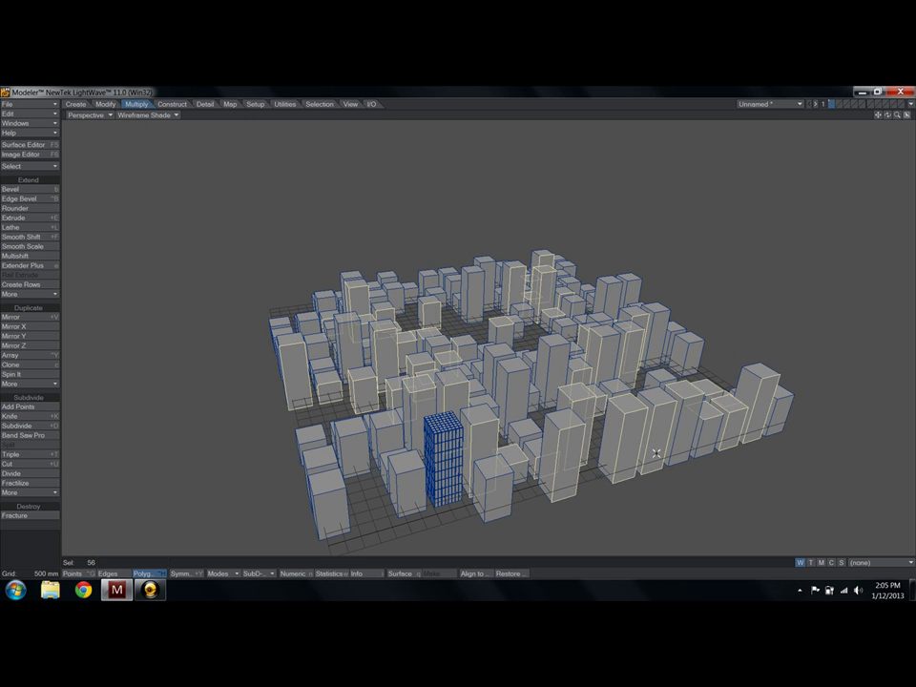
pyautogui.press(']')
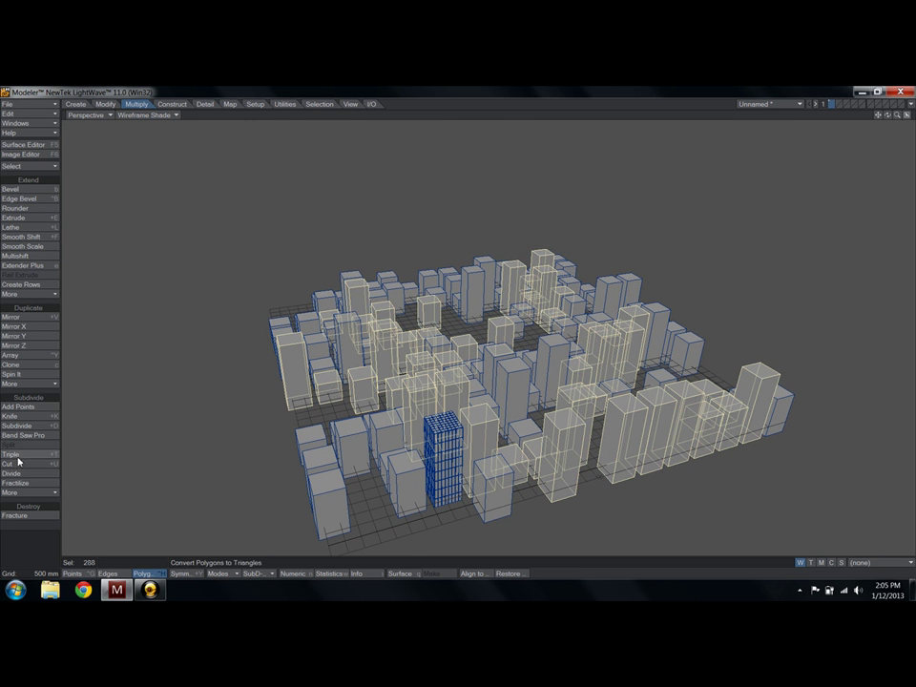
pyautogui.click(19, 425)
pyautogui.click(260, 160)
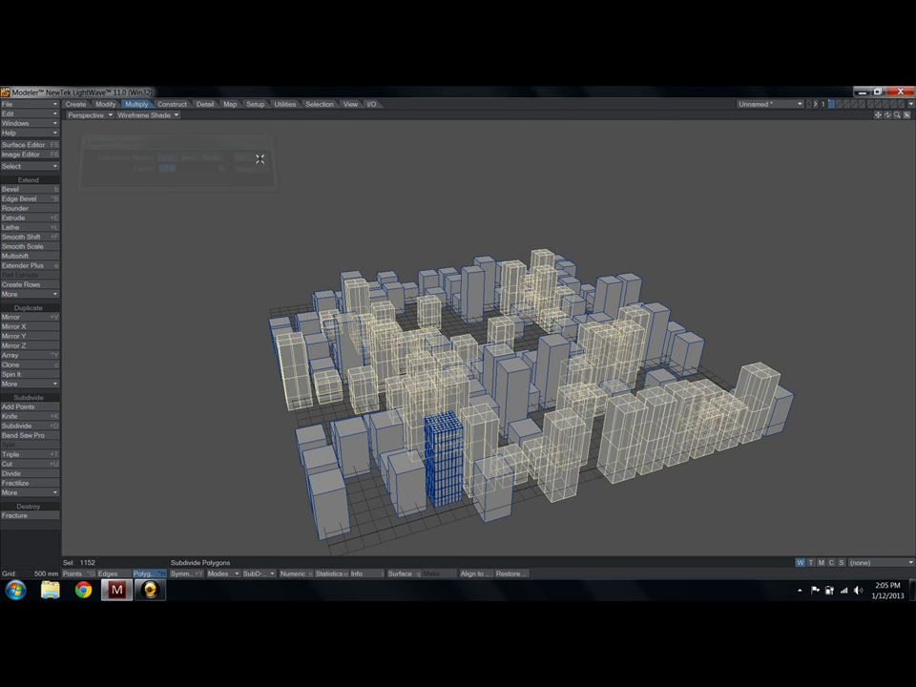
pyautogui.click(24, 426)
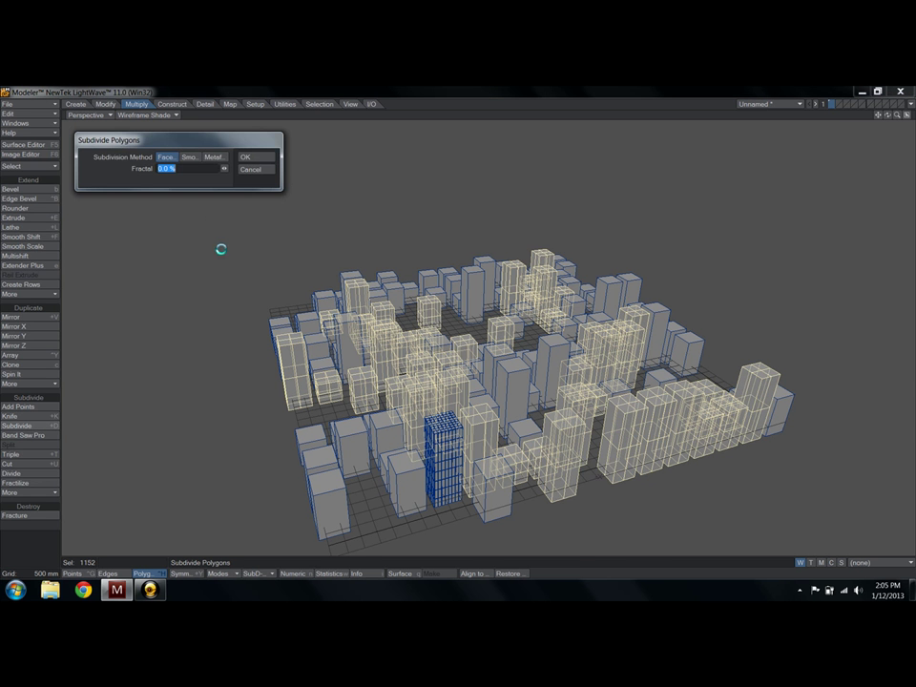
pyautogui.click(258, 157)
# Bevel every face of the selected subdivided blocks into separate panels and deselect them with the whole city framed
pyautogui.scroll(2, 340, 354)
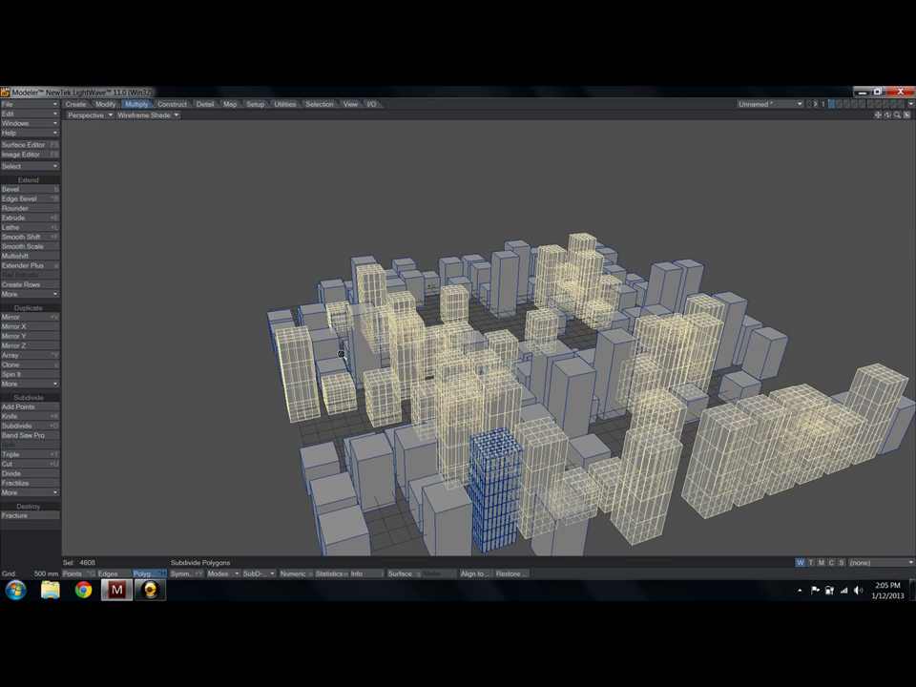
pyautogui.scroll(3, 341, 354)
pyautogui.press('b')
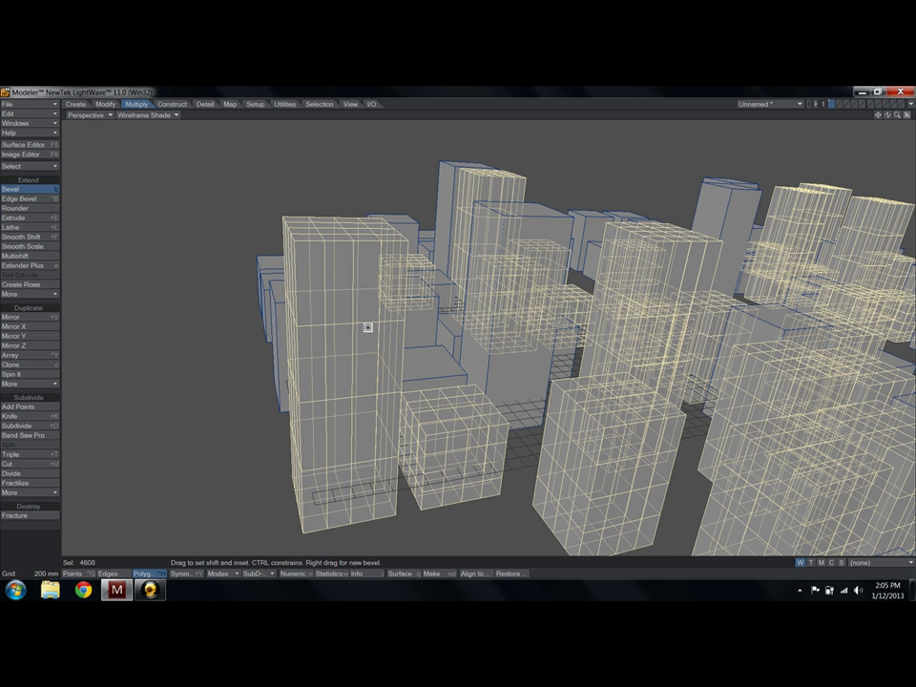
pyautogui.press('n')
pyautogui.press('space')
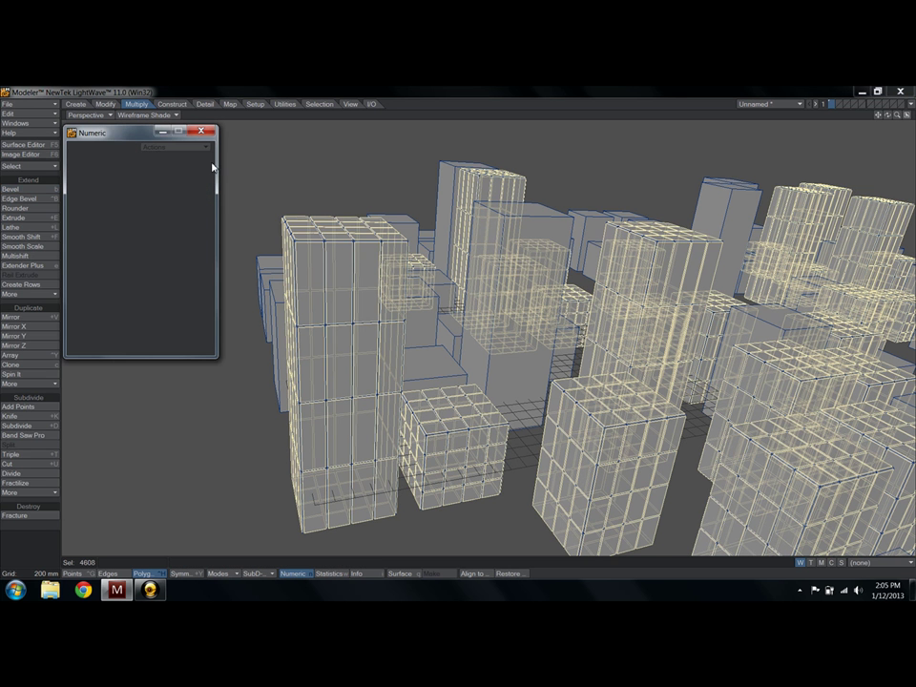
pyautogui.click(201, 131)
pyautogui.press('/')
pyautogui.press('a')
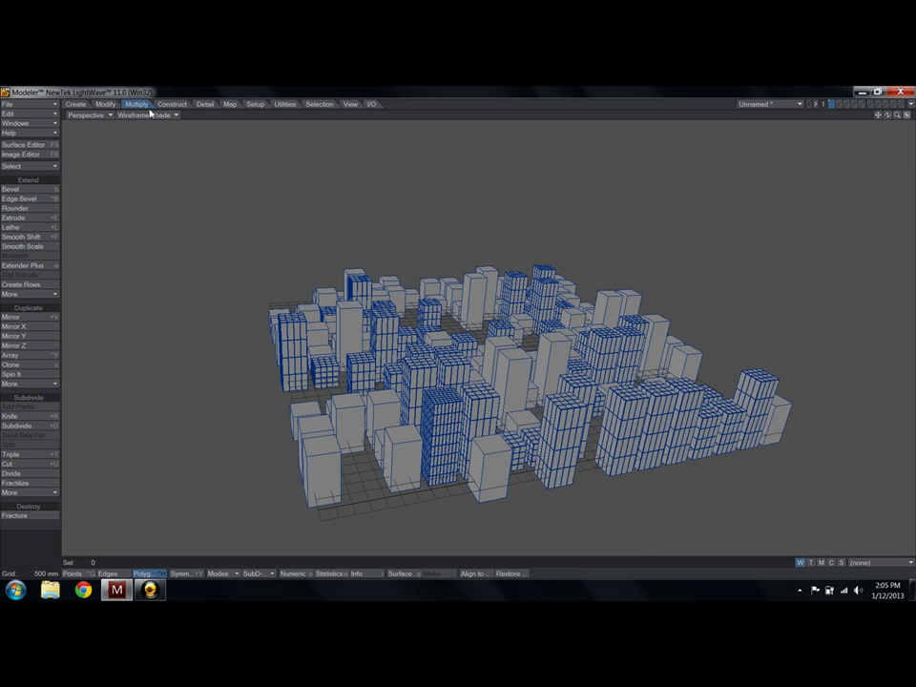
# Set the Perspective view's shading to Flat Shade to show the city without wireframe lines
pyautogui.click(145, 114)
pyautogui.click(145, 155)
pyautogui.keyDown('alt'); pyautogui.moveTo(540, 371); pyautogui.dragTo(528, 343); pyautogui.keyUp('alt')
pyautogui.scroll(2, 452, 357)
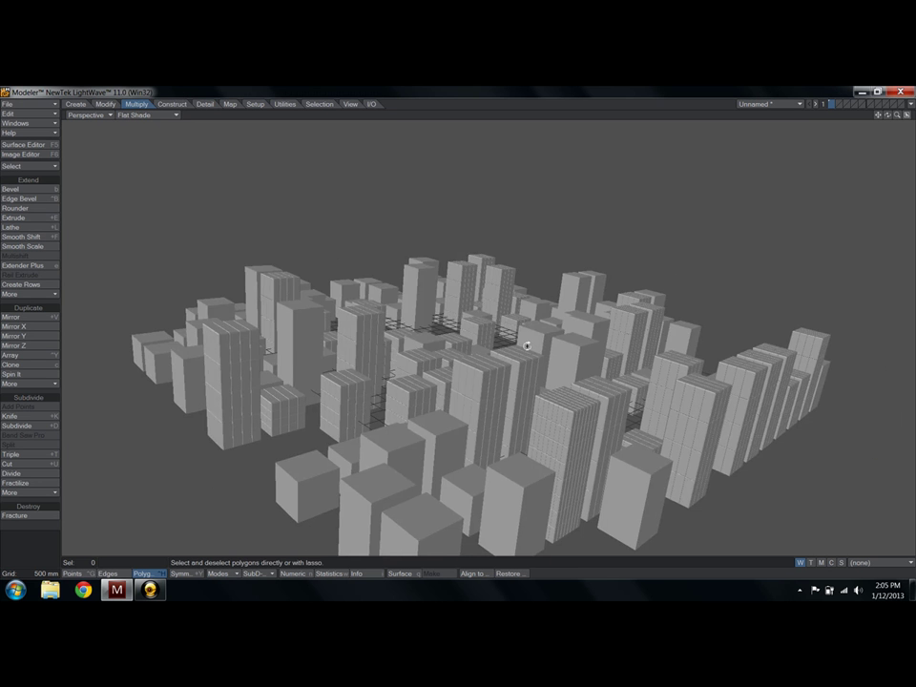
# Examine the finished city from several angles and check its polygon statistics
pyautogui.keyDown('alt'); pyautogui.moveTo(364, 313); pyautogui.dragTo(388, 395); pyautogui.keyUp('alt')
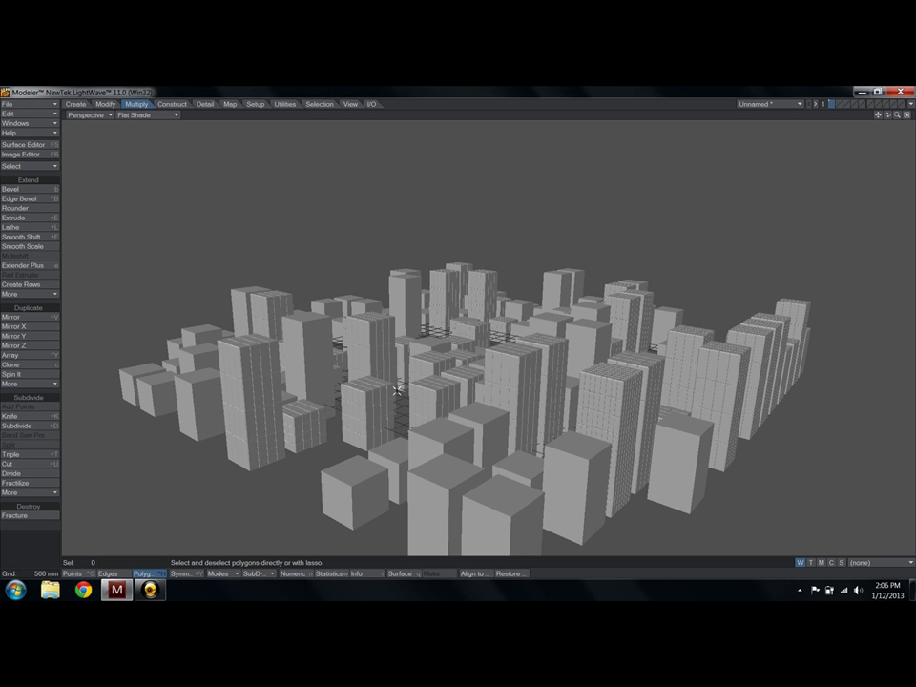
pyautogui.keyDown('alt'); pyautogui.moveTo(468, 397); pyautogui.dragTo(454, 352); pyautogui.keyUp('alt')
pyautogui.scroll(3, 480, 405)
pyautogui.keyDown('alt'); pyautogui.moveTo(480, 405); pyautogui.dragTo(477, 378); pyautogui.keyUp('alt')
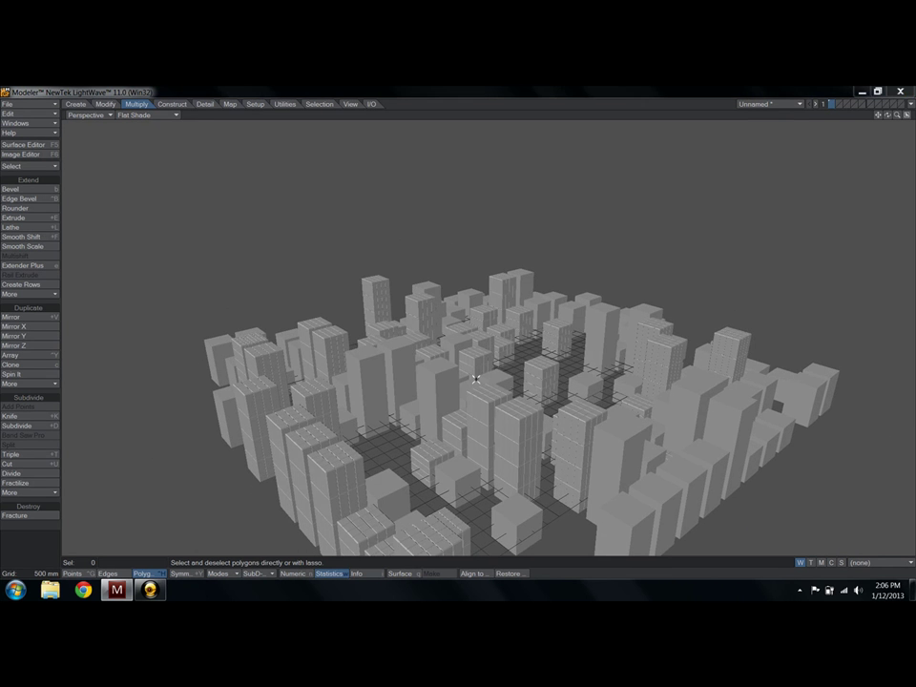
pyautogui.press('w')
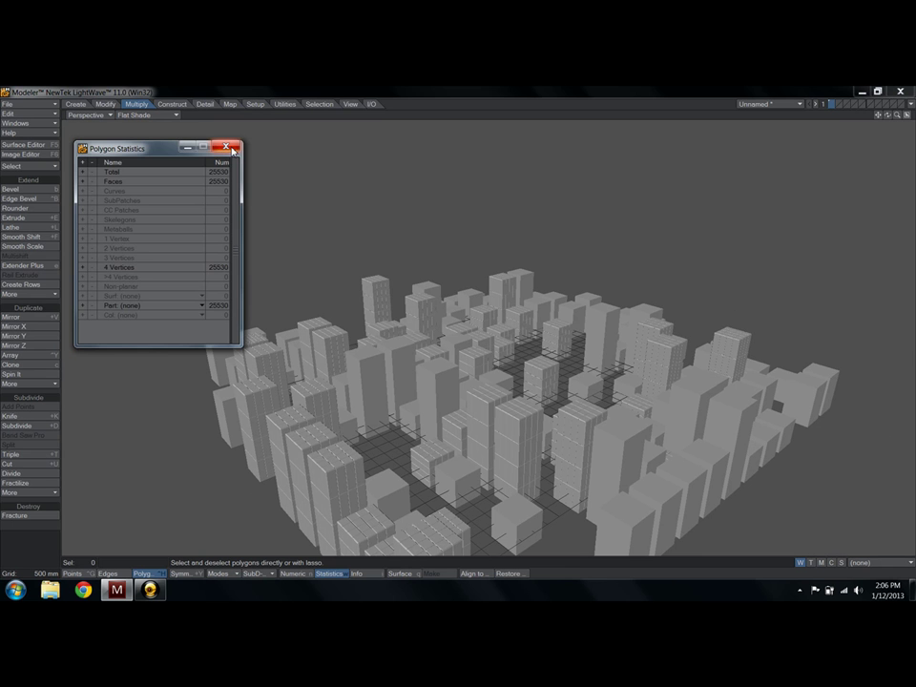
pyautogui.click(226, 147)
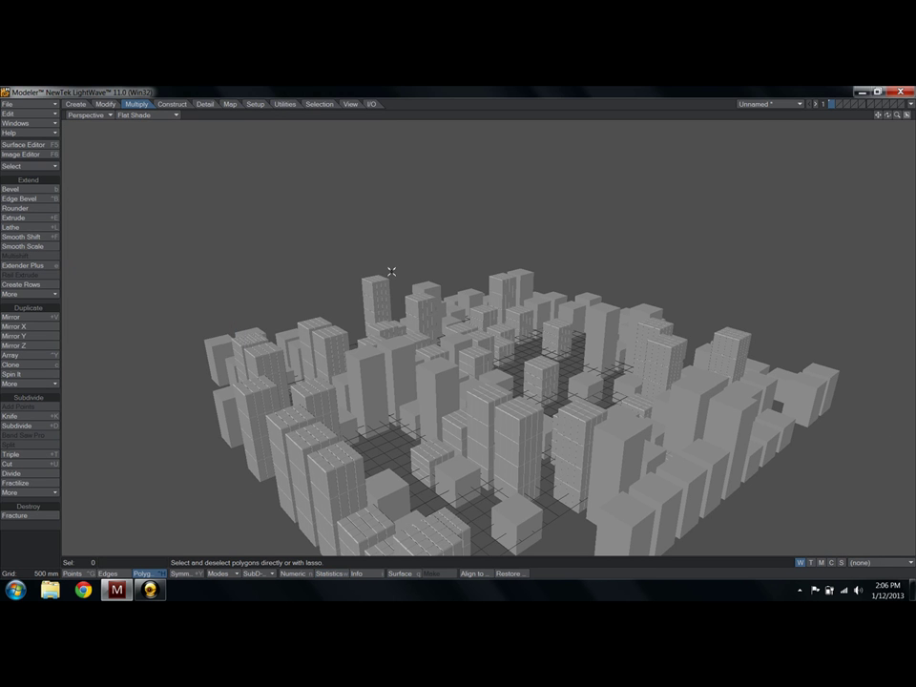
# Delete the whole city and create a ball primitive with the current Ball settings, framed in the view
pyautogui.press('Delete')
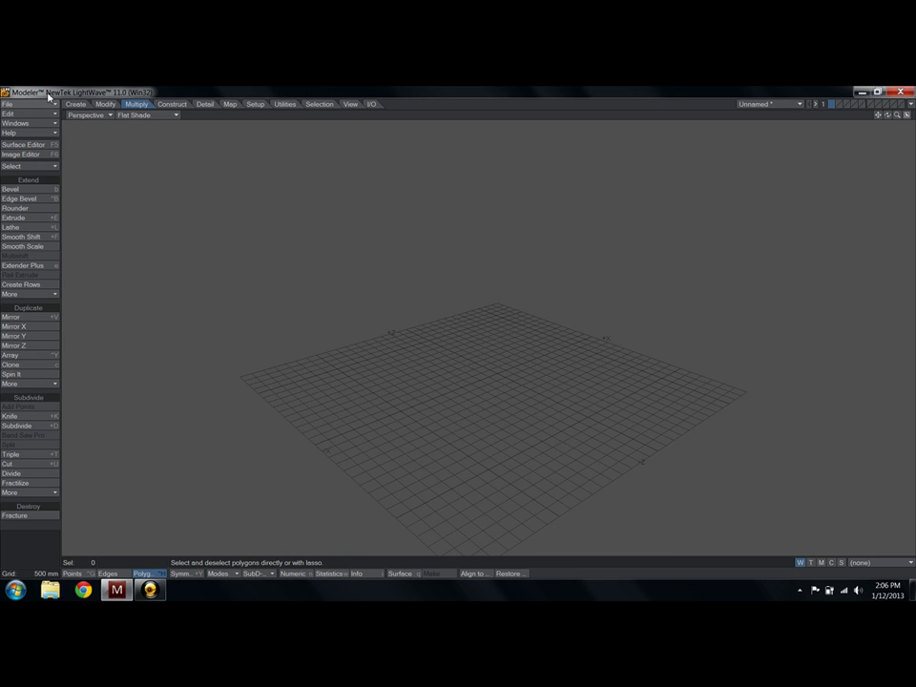
pyautogui.click(72, 104)
pyautogui.click(20, 200)
pyautogui.press('n')
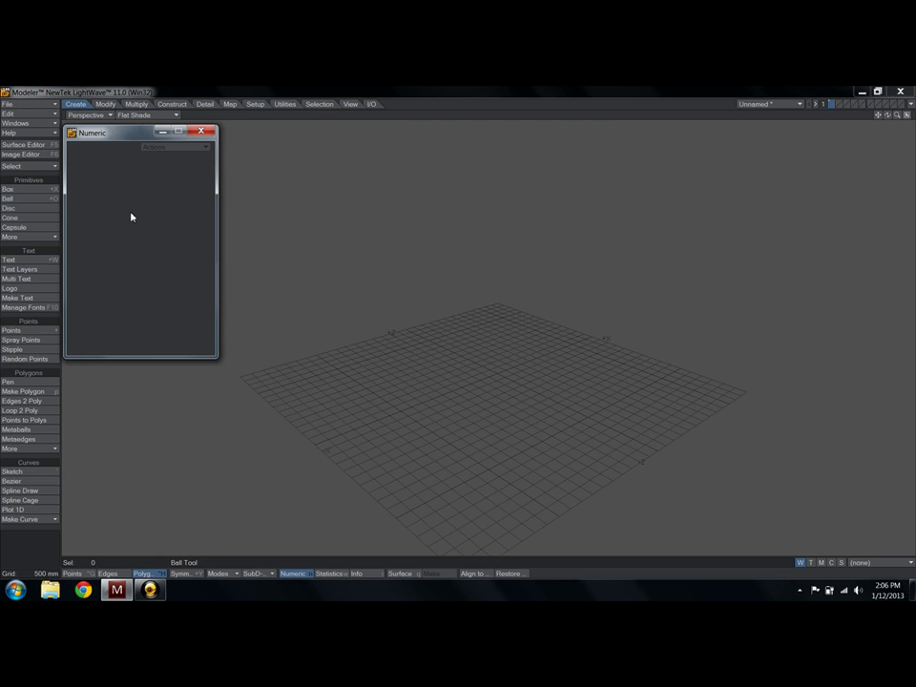
pyautogui.click(198, 130)
pyautogui.press('a')
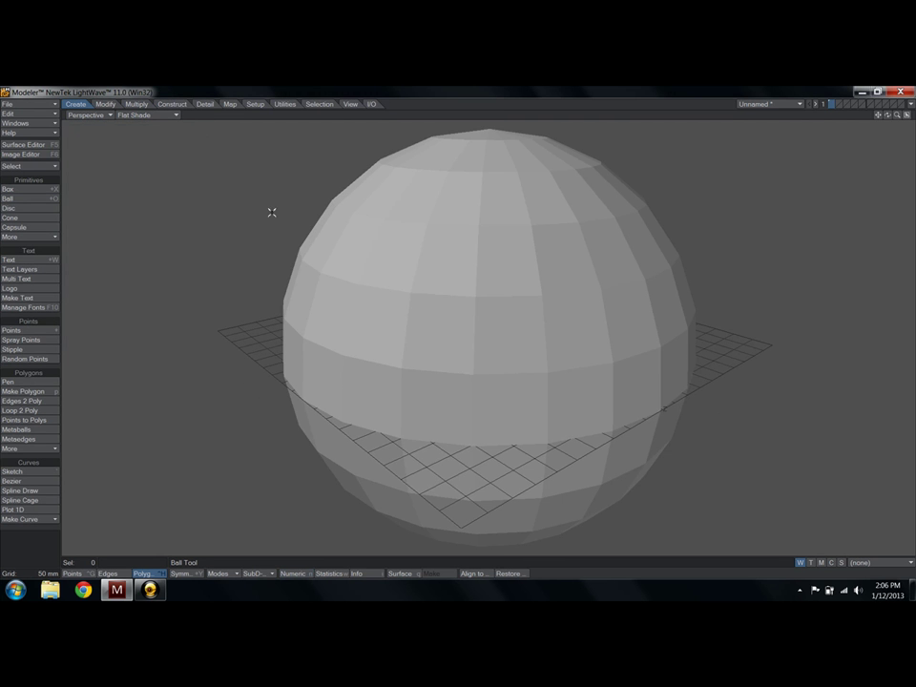
# Move the ball about 3.2 m from the origin along negative X in the Top view
pyautogui.keyDown('ctrl'); pyautogui.keyDown('alt'); pyautogui.moveTo(459, 315); pyautogui.dragTo(311, 321); pyautogui.keyUp('alt'); pyautogui.keyUp('ctrl')
pyautogui.click(92, 114)
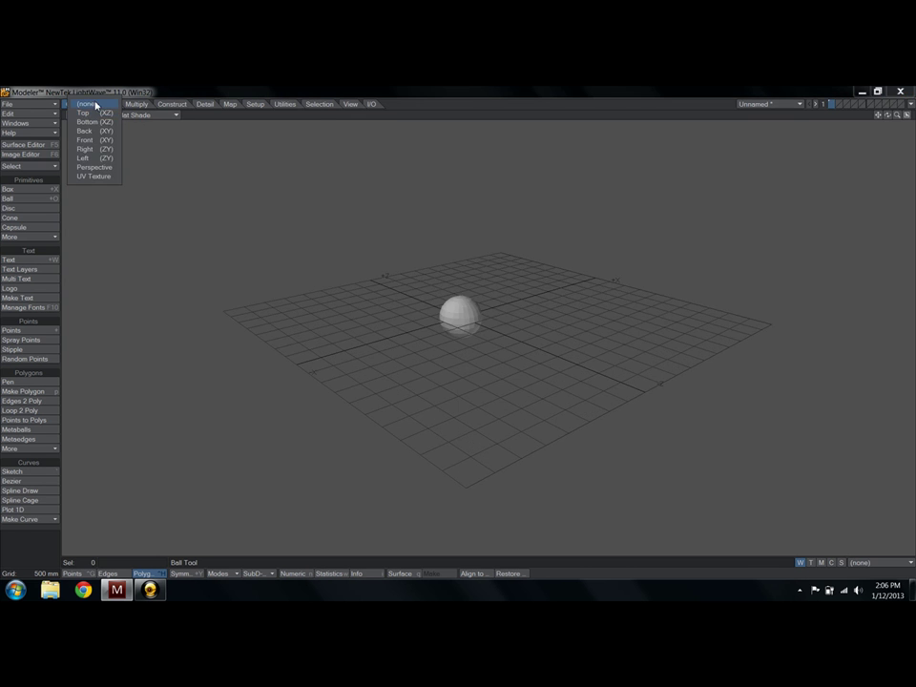
pyautogui.click(95, 114)
pyautogui.press('t')
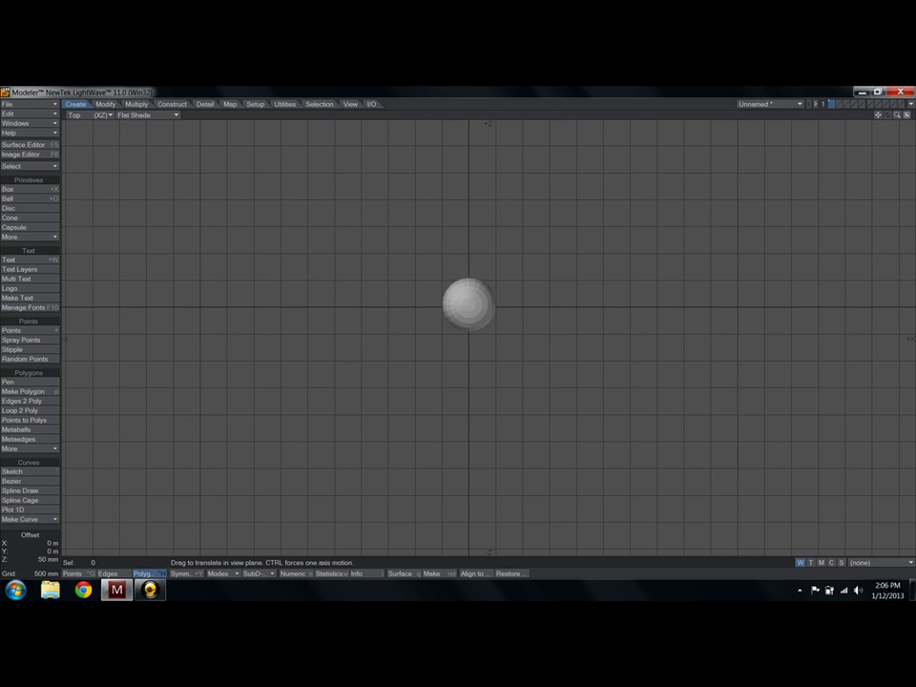
pyautogui.moveTo(611, 339); pyautogui.dragTo(477, 340)
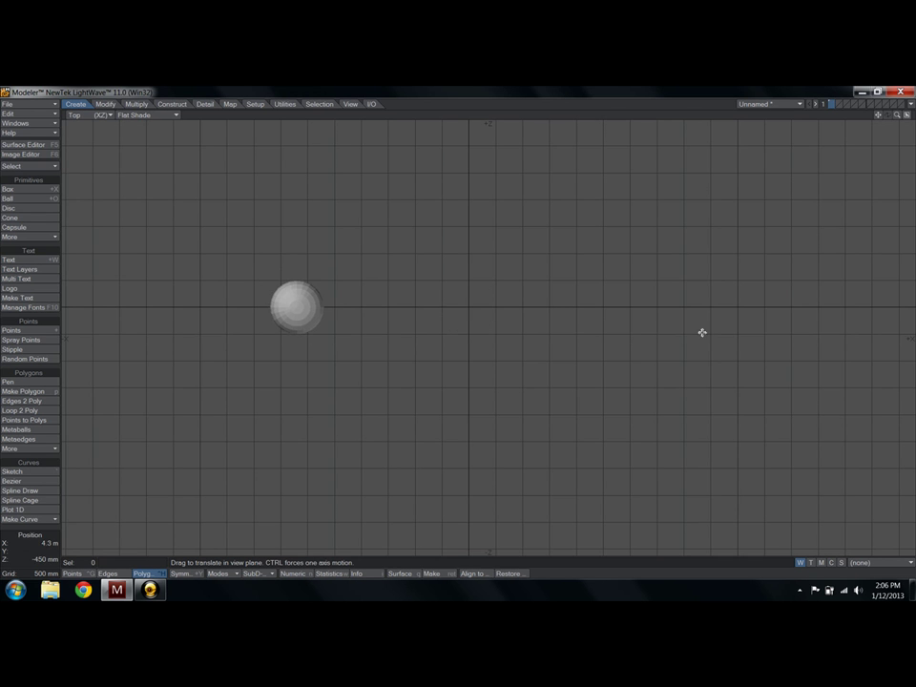
# Create a radial array of 15 balls around the Y axis centred at the origin and show the ring in Perspective
pyautogui.click(139, 104)
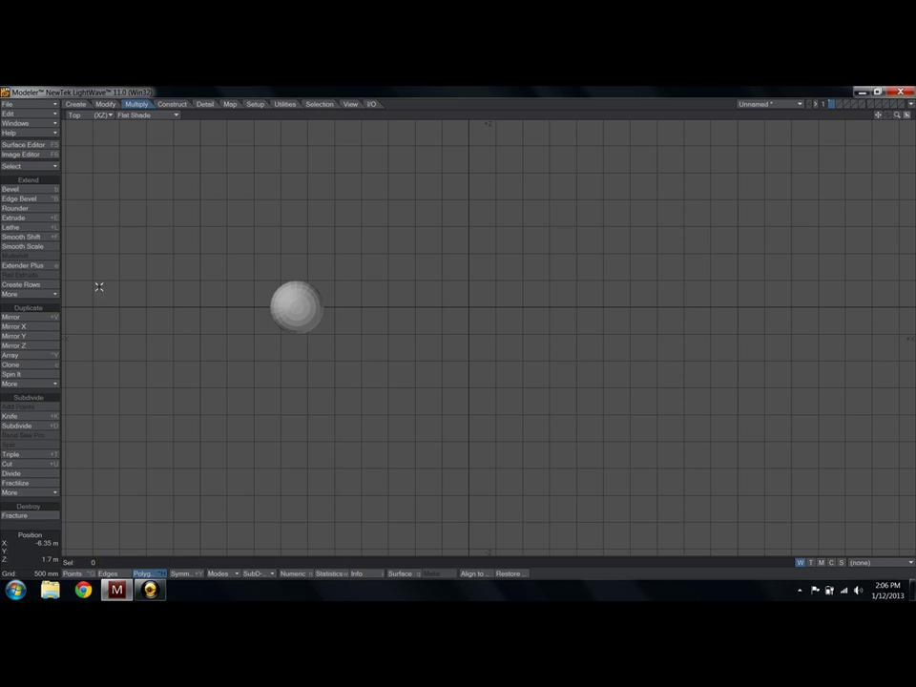
pyautogui.click(27, 356)
pyautogui.click(211, 157)
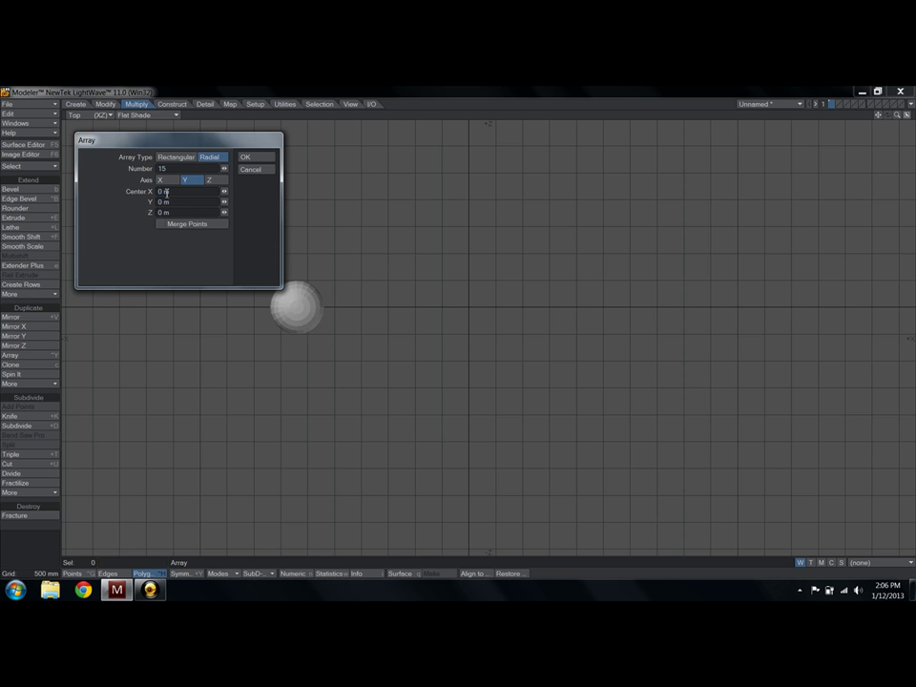
pyautogui.click(245, 156)
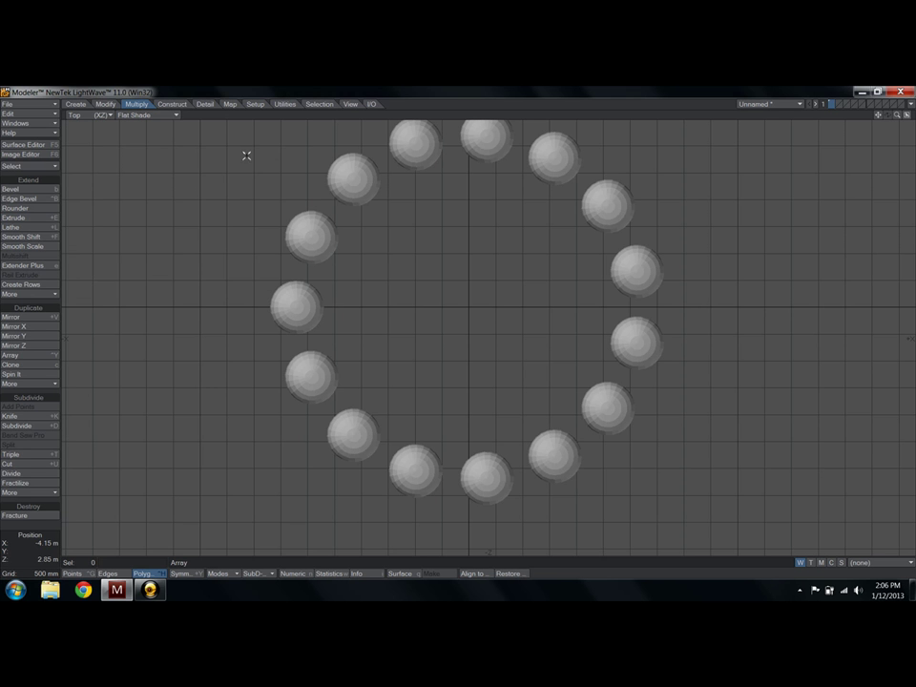
pyautogui.keyDown('alt'); pyautogui.moveTo(458, 264); pyautogui.dragTo(465, 315); pyautogui.keyUp('alt')
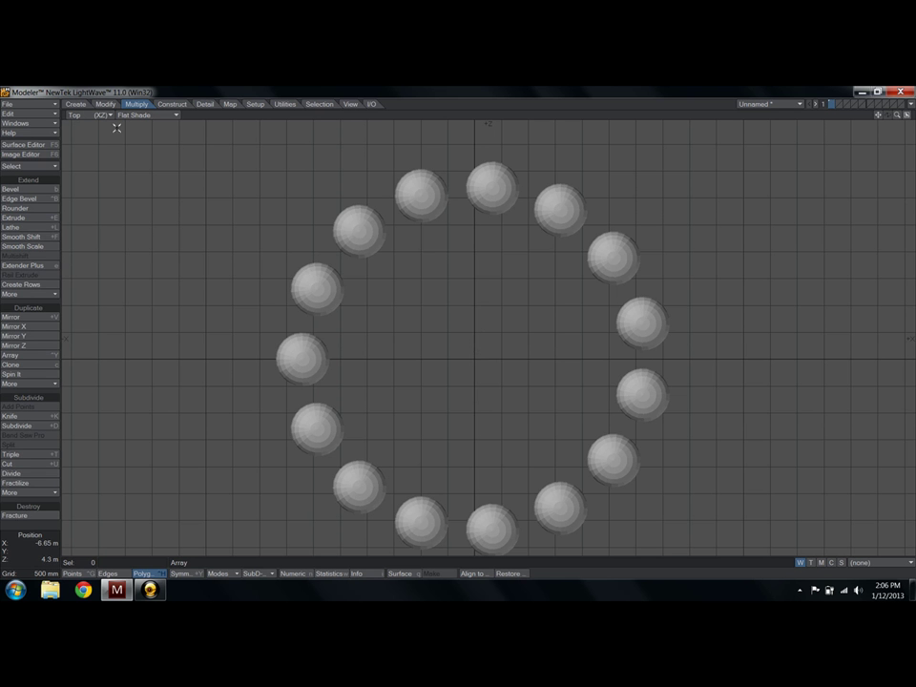
pyautogui.click(73, 115)
pyautogui.click(86, 169)
pyautogui.keyDown('alt'); pyautogui.moveTo(444, 402); pyautogui.dragTo(516, 364); pyautogui.keyUp('alt')
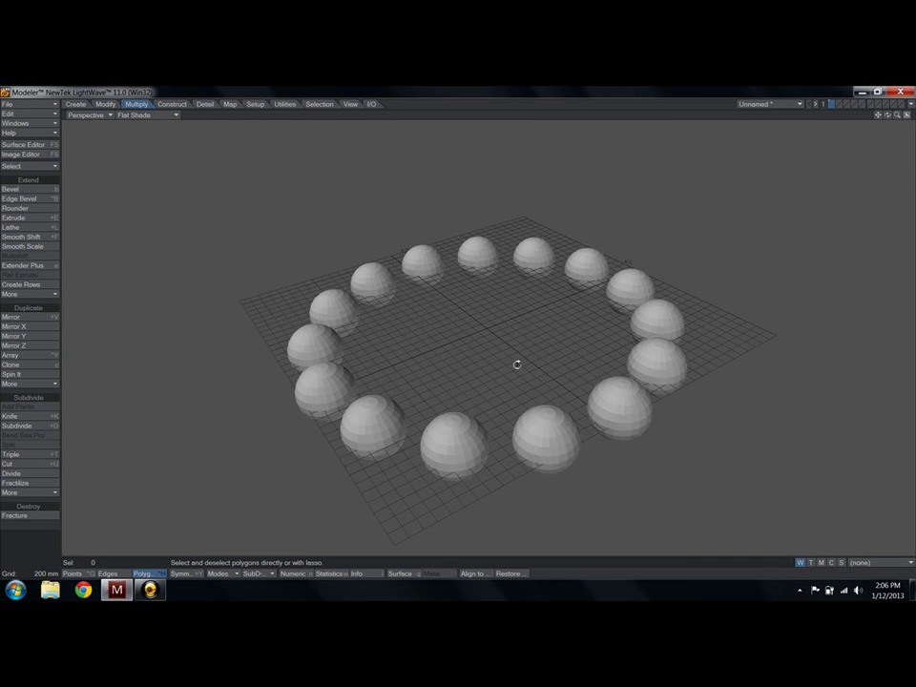
# Try bending the ring of balls with the Bend tool in Perspective, undo the bend and leave the tool
pyautogui.click(104, 104)
pyautogui.click(27, 289)
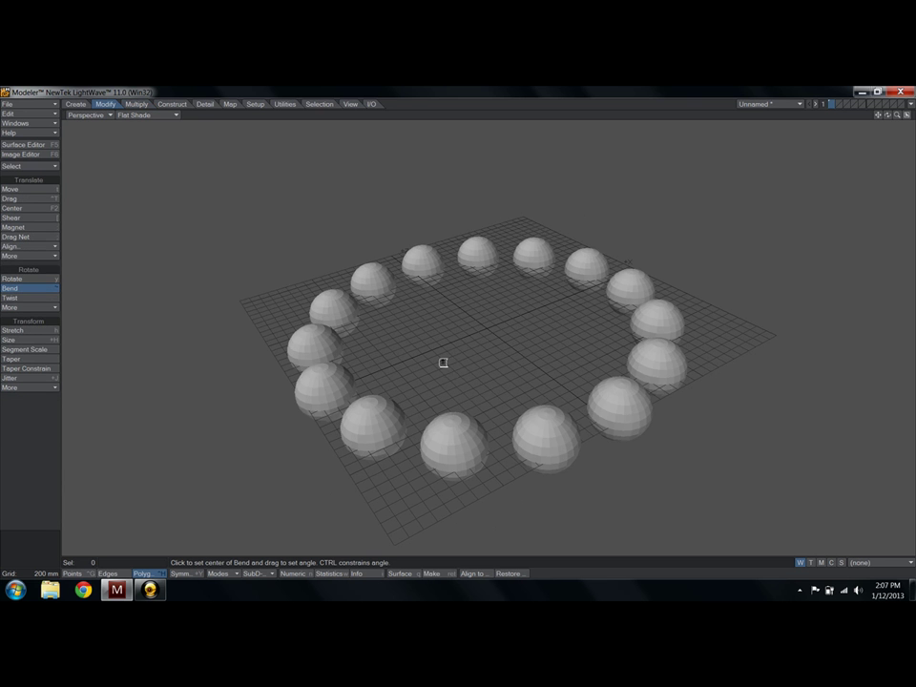
pyautogui.moveTo(408, 409); pyautogui.dragTo(629, 191)
pyautogui.moveTo(492, 336); pyautogui.dragTo(821, 336)
pyautogui.keyDown('alt'); pyautogui.moveTo(530, 364); pyautogui.dragTo(702, 323); pyautogui.keyUp('alt')
pyautogui.moveTo(578, 374)
pyautogui.keyDown('alt'); pyautogui.mouseDown()
pyautogui.moveTo(600, 367)
pyautogui.moveTo(462, 286)
pyautogui.moveTo(463, 315)
pyautogui.moveTo(466, 301)
pyautogui.moveTo(581, 395)
pyautogui.mouseUp(); pyautogui.keyUp('alt')
pyautogui.hotkey('ctrl', 'z')
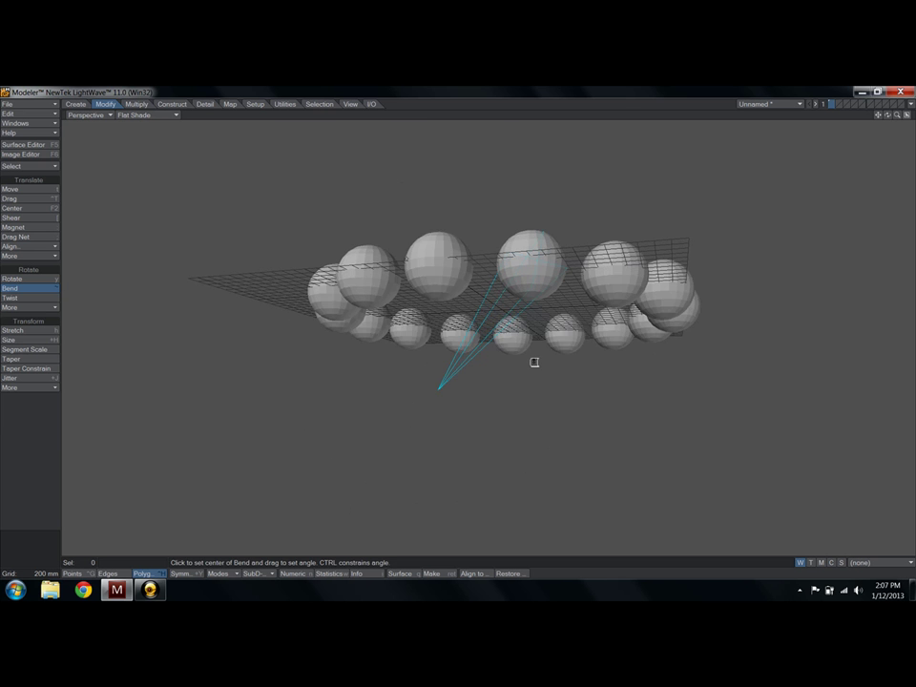
pyautogui.keyDown('alt'); pyautogui.moveTo(533, 363); pyautogui.dragTo(536, 440); pyautogui.keyUp('alt')
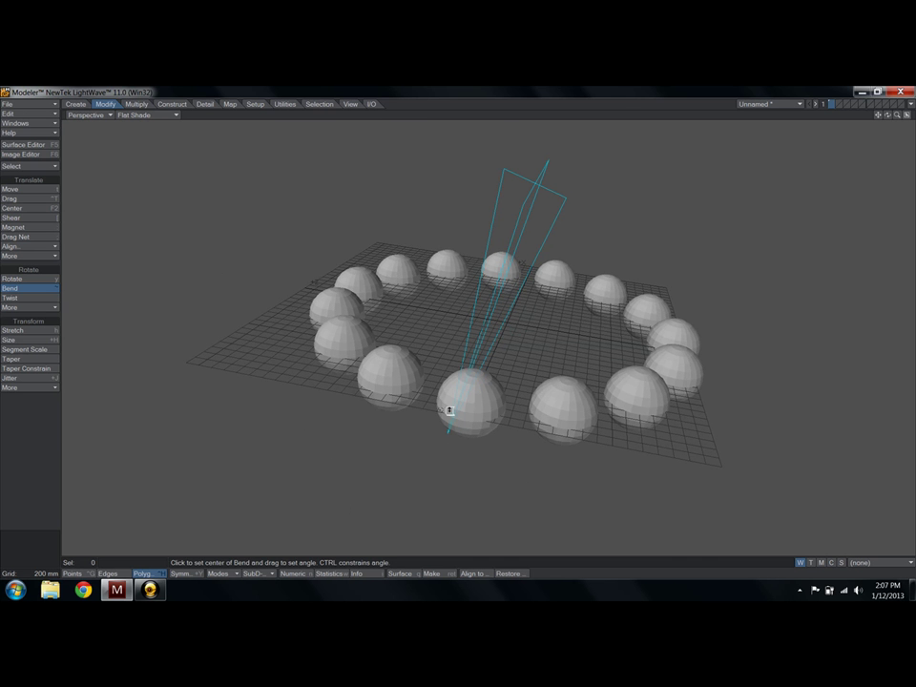
pyautogui.press('space')
pyautogui.keyDown('alt'); pyautogui.moveTo(462, 387); pyautogui.dragTo(488, 335); pyautogui.keyUp('alt')
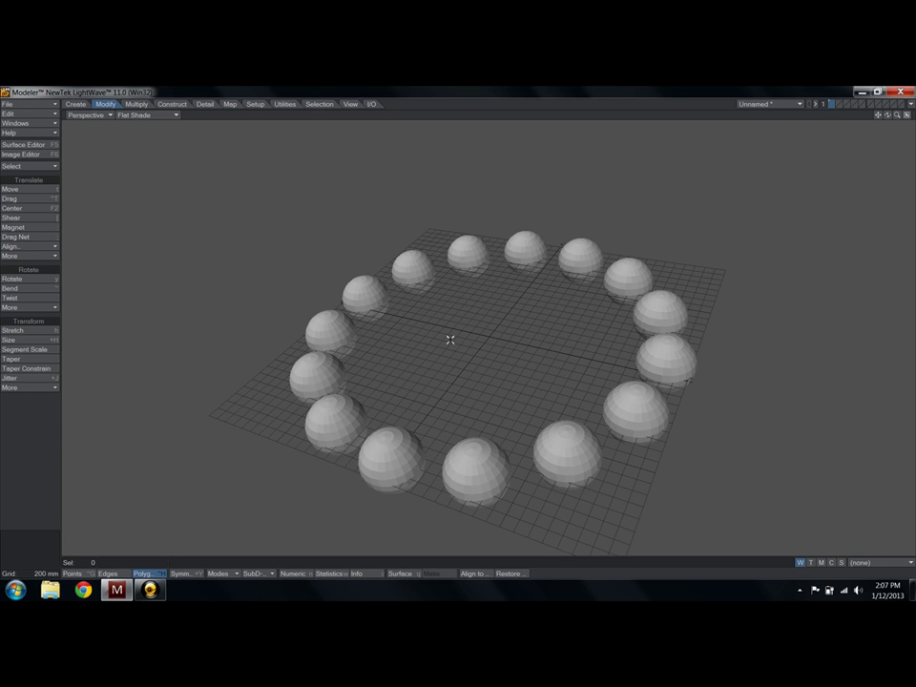
pyautogui.keyDown('alt'); pyautogui.moveTo(460, 349); pyautogui.dragTo(517, 340); pyautogui.keyUp('alt')
pyautogui.scroll(-1, 489, 320)
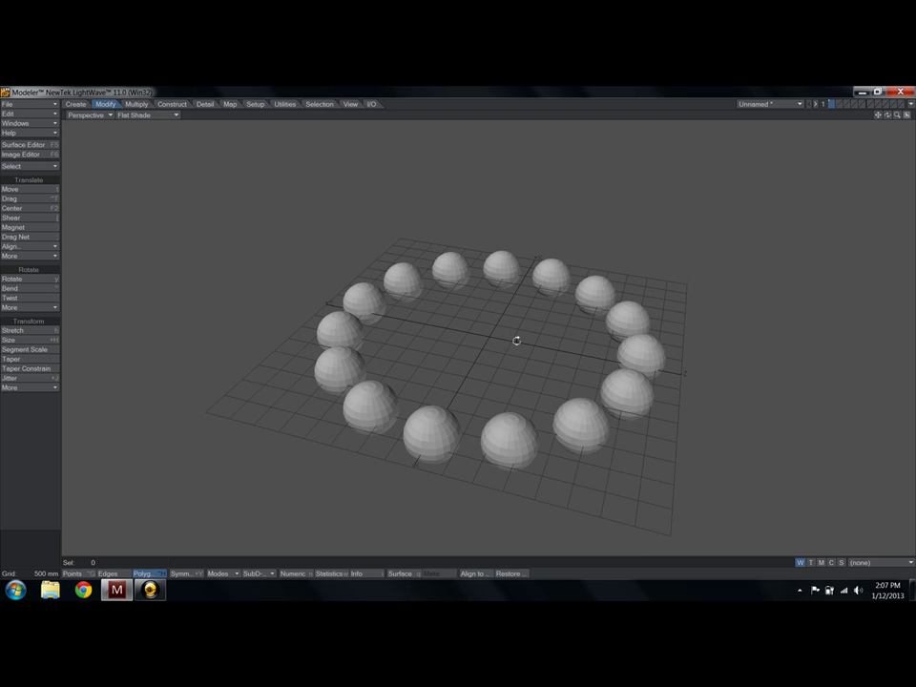
# Delete the ring of balls and switch the viewport to the Left view
pyautogui.click(211, 105)
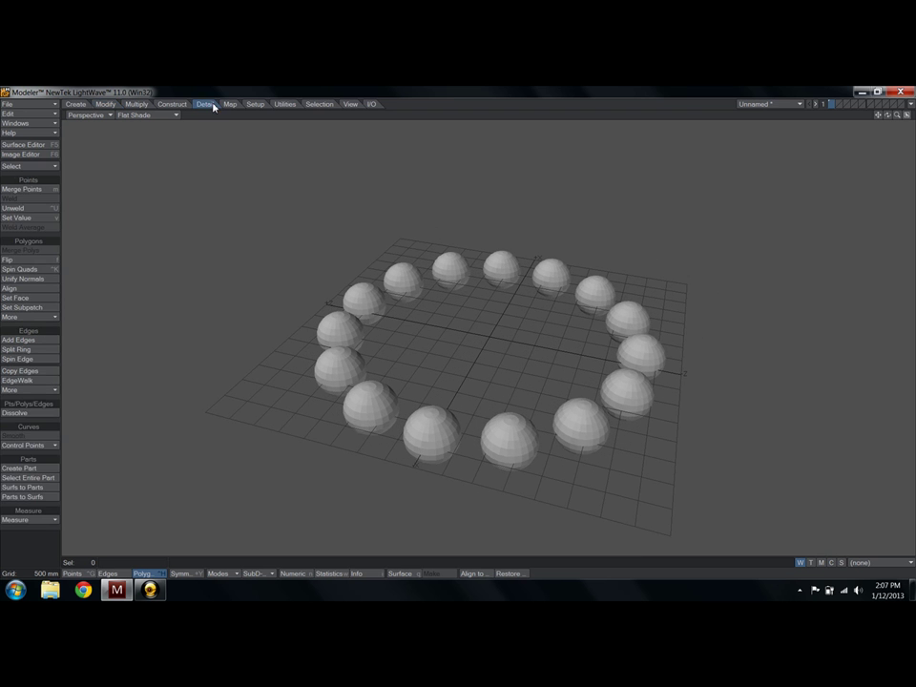
pyautogui.click(125, 105)
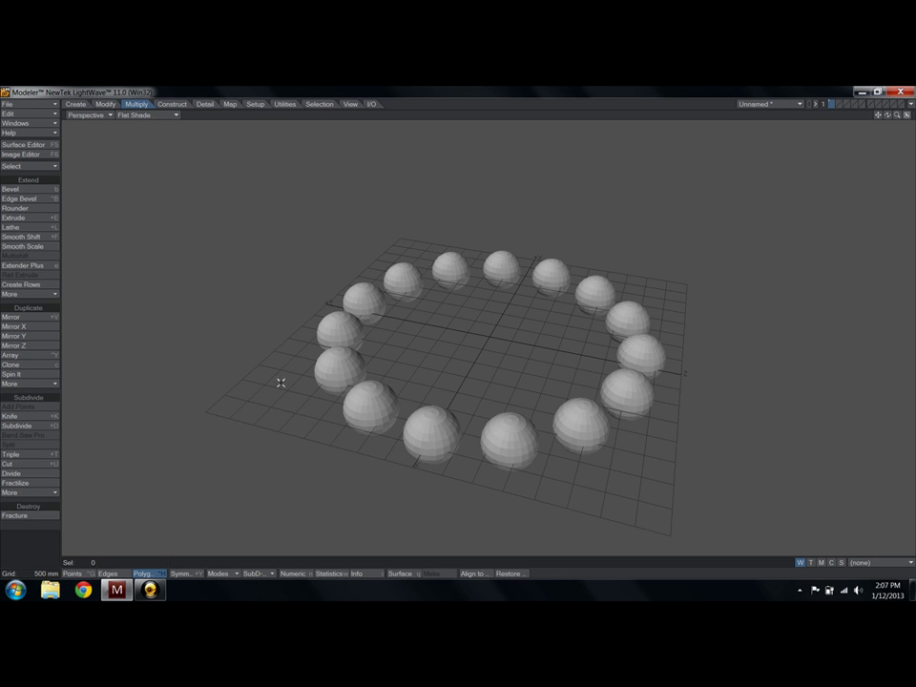
pyautogui.press('Delete')
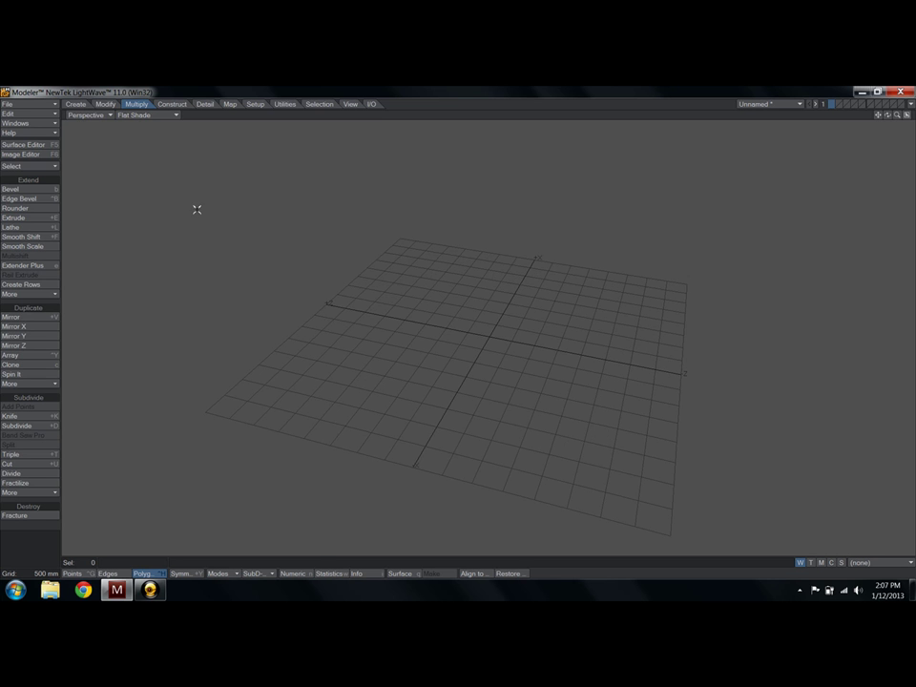
pyautogui.click(88, 115)
pyautogui.click(91, 151)
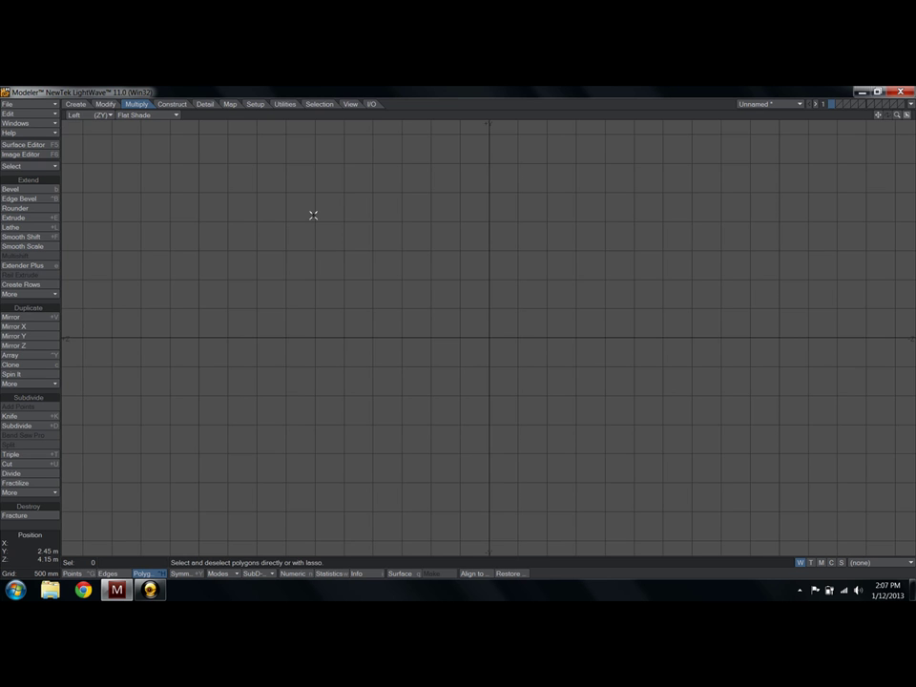
pyautogui.press('d')
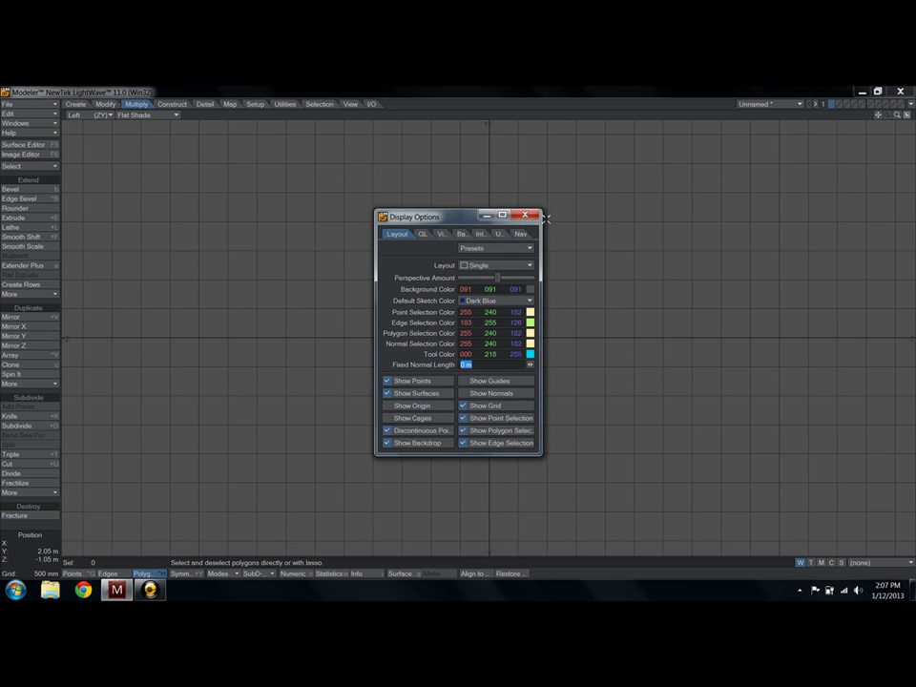
pyautogui.press('d')
# Draw a half-vase profile with Spline Draw beside the vertical axis, from the base up through the neck to the rim
pyautogui.click(75, 104)
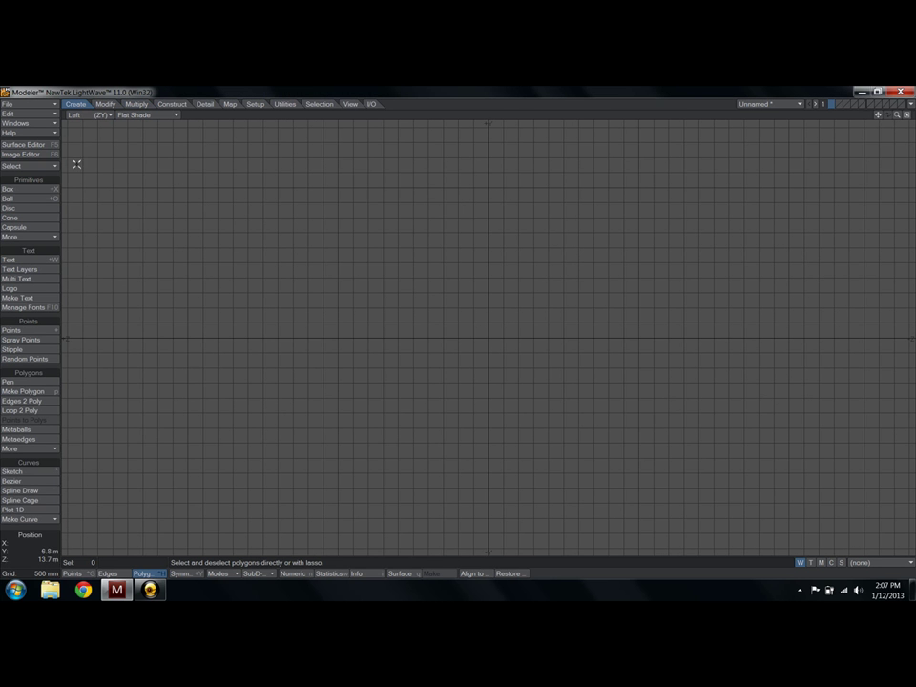
pyautogui.click(27, 491)
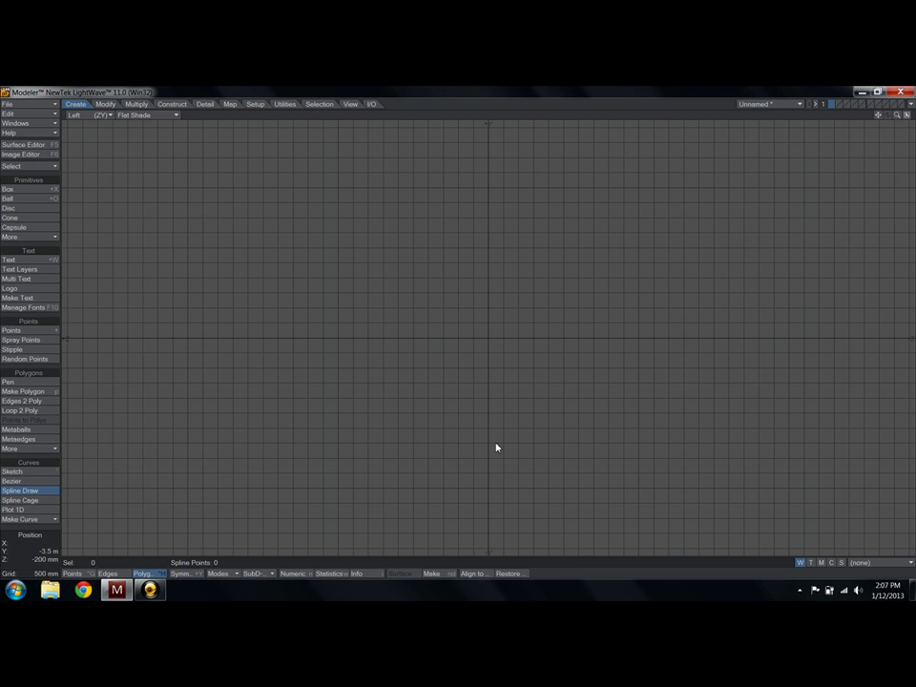
pyautogui.click(455, 433)
pyautogui.click(411, 382)
pyautogui.click(423, 341)
pyautogui.click(441, 314)
pyautogui.click(466, 300)
pyautogui.click(465, 278)
pyautogui.click(453, 262)
pyautogui.click(483, 252)
pyautogui.click(488, 251)
# Finish the spline profile as a closed polygon
pyautogui.press('n')
pyautogui.click(174, 199)
pyautogui.click(204, 131)
pyautogui.press('Return')
pyautogui.press('p')
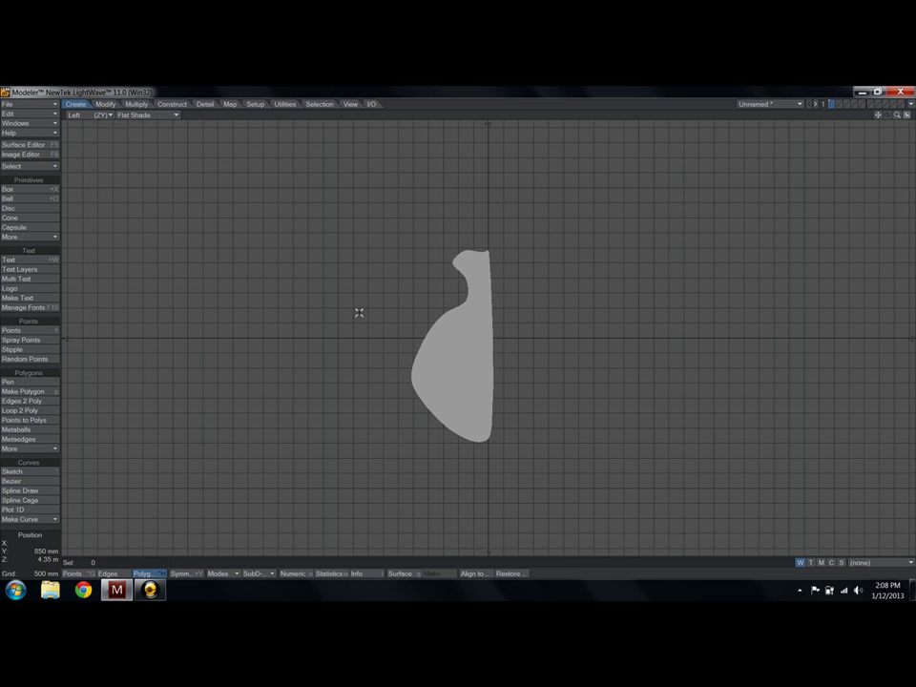
# Display the profile in Wireframe, hide the grid and show the origin axes
pyautogui.click(171, 114)
pyautogui.click(162, 103)
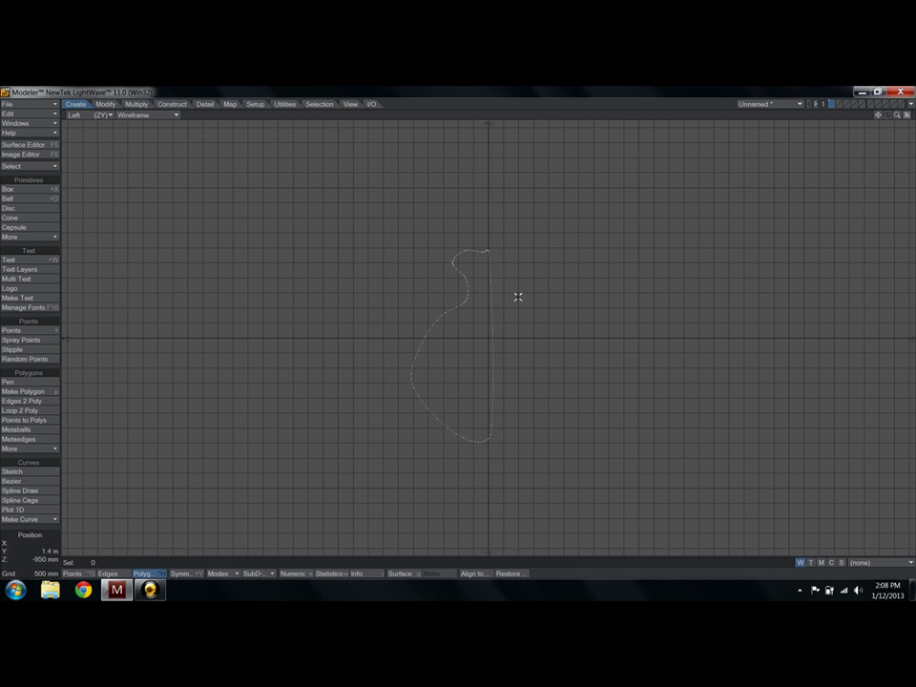
pyautogui.scroll(2, 515, 271)
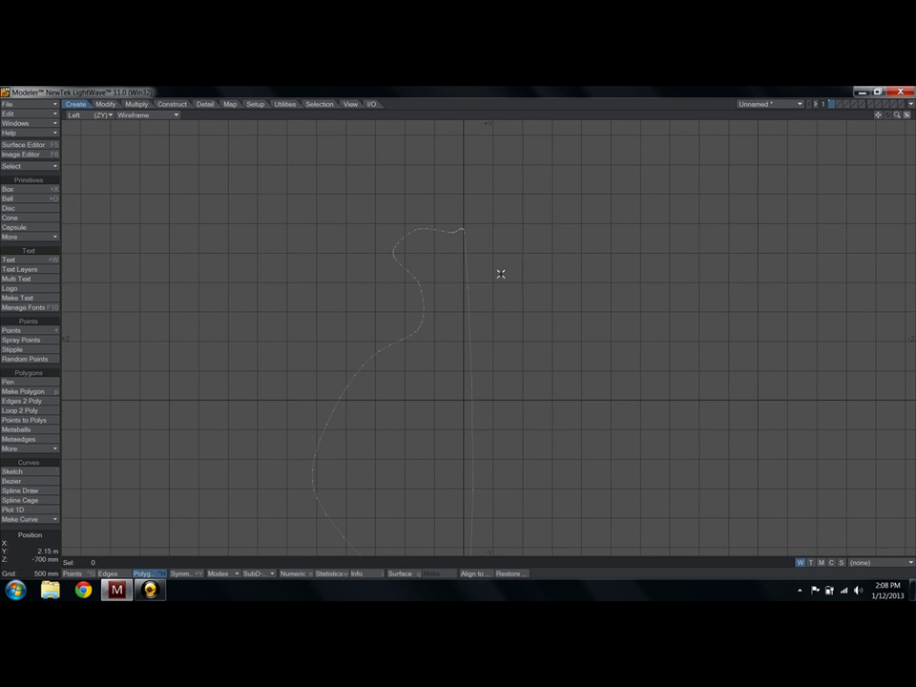
pyautogui.press('d')
pyautogui.click(477, 404)
pyautogui.click(417, 407)
pyautogui.press('d')
# Select the end point at the top of the profile in point mode and move it onto the vertical axis
pyautogui.scroll(3, 468, 266)
pyautogui.keyDown('alt'); pyautogui.moveTo(510, 267); pyautogui.dragTo(531, 250); pyautogui.keyUp('alt')
pyautogui.keyDown('ctrl'); pyautogui.keyDown('alt'); pyautogui.moveTo(508, 153); pyautogui.dragTo(660, 160); pyautogui.keyUp('alt'); pyautogui.keyUp('ctrl')
pyautogui.keyDown('ctrl'); pyautogui.keyDown('alt'); pyautogui.moveTo(496, 184); pyautogui.dragTo(539, 180); pyautogui.keyUp('alt'); pyautogui.keyUp('ctrl')
pyautogui.hotkey('ctrl', 'g')
pyautogui.click(468, 167)
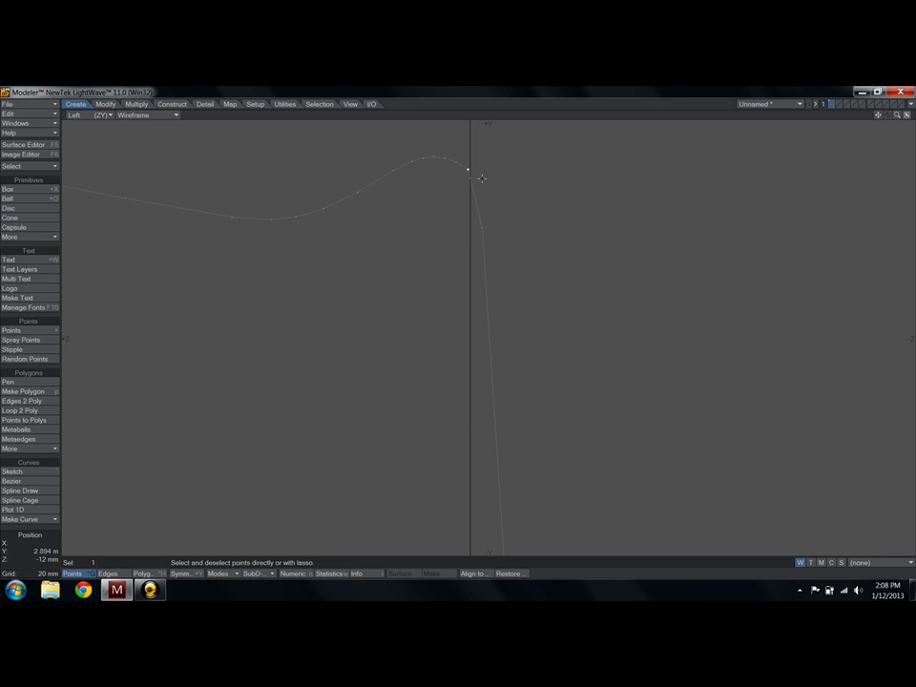
pyautogui.press('t')
# Lasso-select and delete the points of the profile's closing side that bulge past the vertical axis
pyautogui.keyDown('ctrl'); pyautogui.keyDown('alt'); pyautogui.moveTo(472, 170); pyautogui.dragTo(337, 183); pyautogui.keyUp('alt'); pyautogui.keyUp('ctrl')
pyautogui.keyDown('ctrl'); pyautogui.keyDown('alt'); pyautogui.moveTo(455, 190); pyautogui.dragTo(347, 203); pyautogui.keyUp('alt'); pyautogui.keyUp('ctrl')
pyautogui.moveTo(444, 213)
pyautogui.keyDown('alt'); pyautogui.mouseDown()
pyautogui.moveTo(446, 200)
pyautogui.moveTo(432, 395)
pyautogui.mouseUp(); pyautogui.keyUp('alt')
pyautogui.press('/')
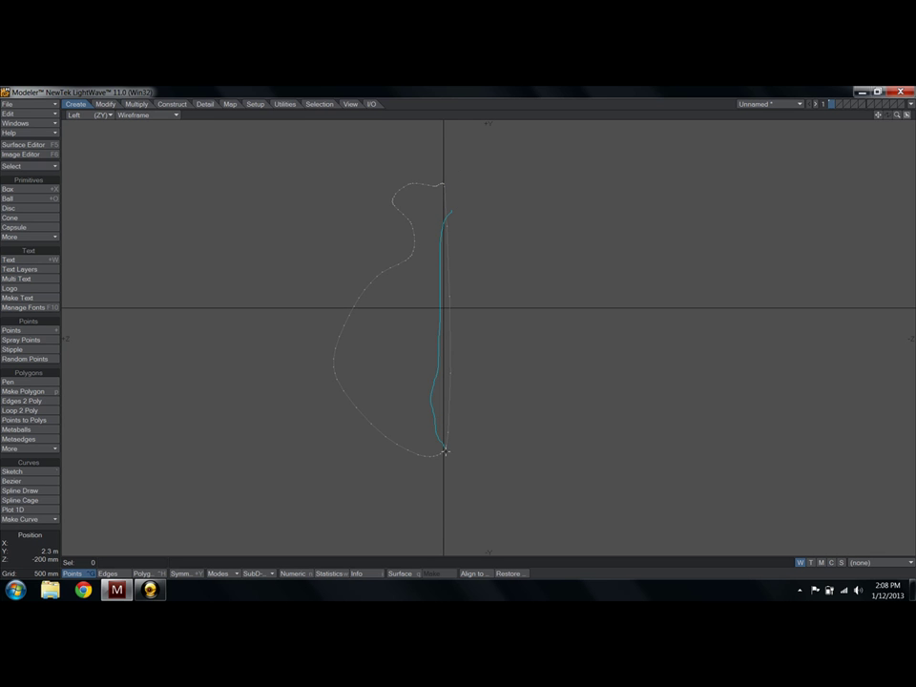
pyautogui.moveTo(445, 451); pyautogui.dragTo(446, 453, button='right')
pyautogui.press('Delete')
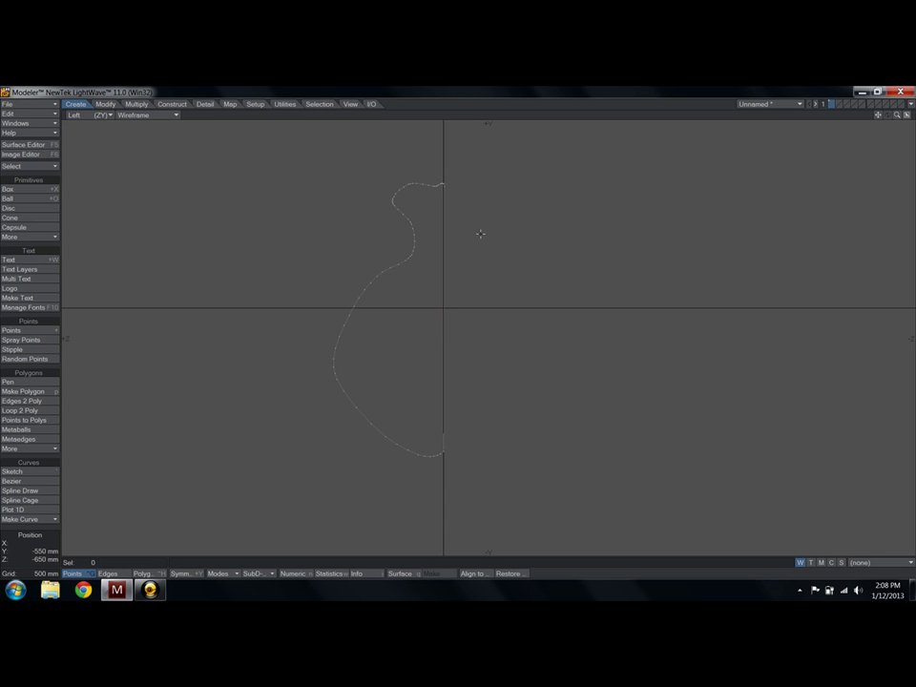
# Lathe the profile around the Y axis through 360° with 24 sides in the Perspective view
pyautogui.click(92, 115)
pyautogui.click(94, 164)
pyautogui.keyDown('alt'); pyautogui.moveTo(350, 284); pyautogui.dragTo(454, 319); pyautogui.keyUp('alt')
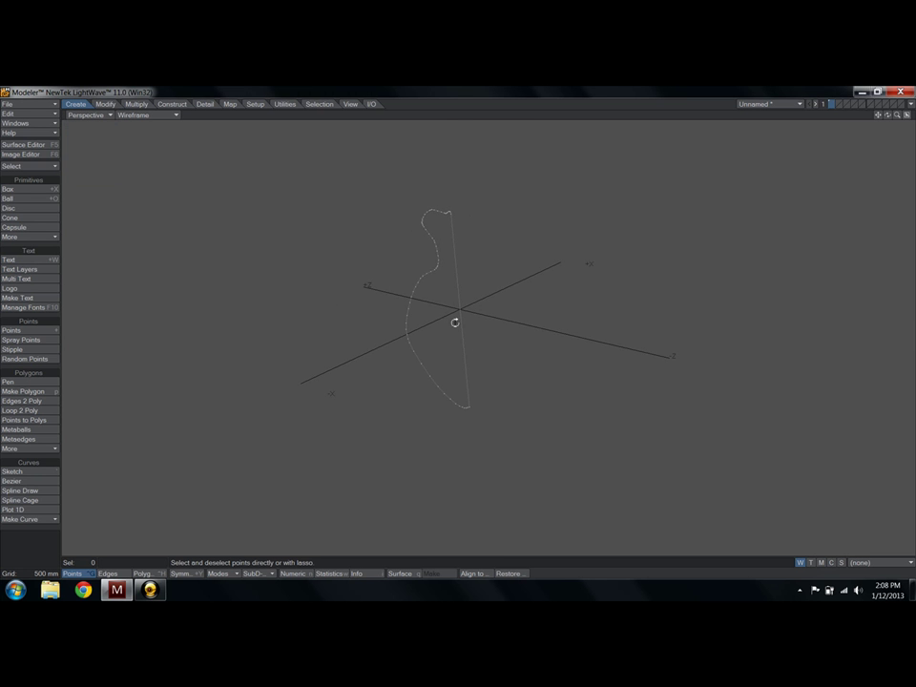
pyautogui.click(136, 103)
pyautogui.click(16, 230)
pyautogui.press('n')
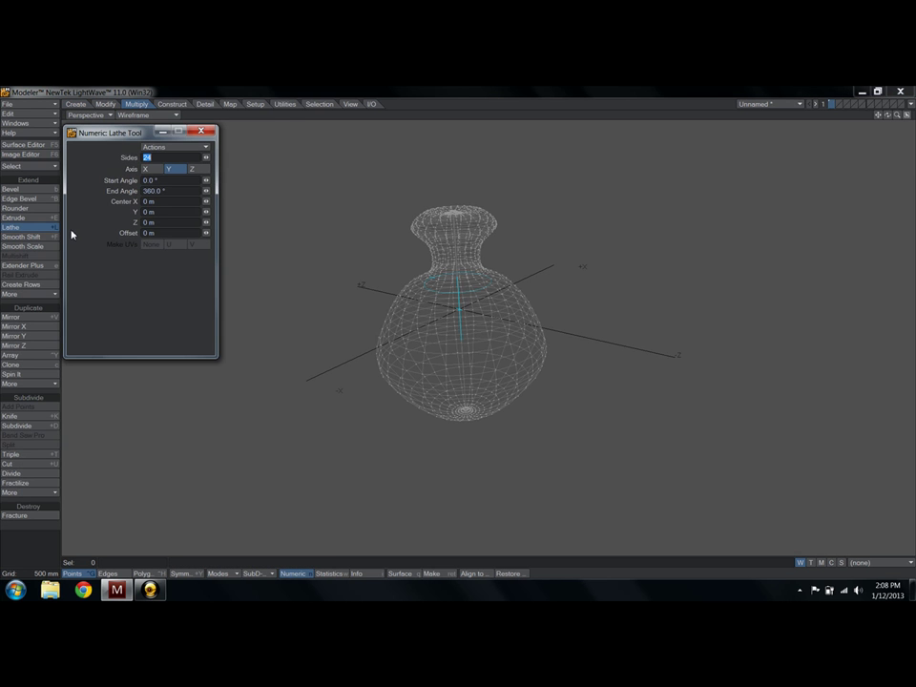
# Display the lathed vase in Smooth Shade, leave the Lathe tool and inspect the vase from several angles
pyautogui.click(128, 115)
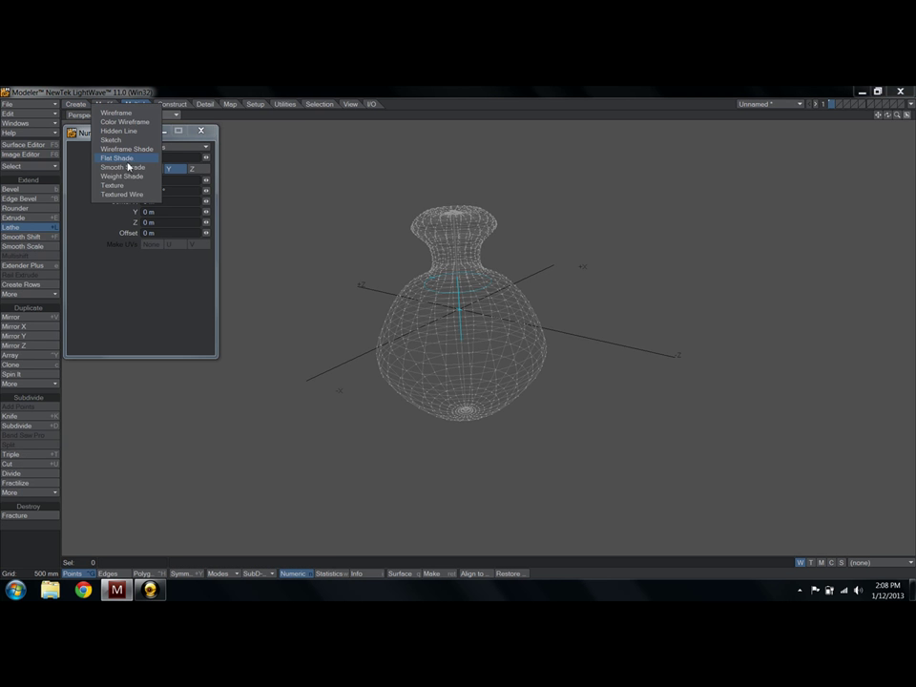
pyautogui.click(127, 168)
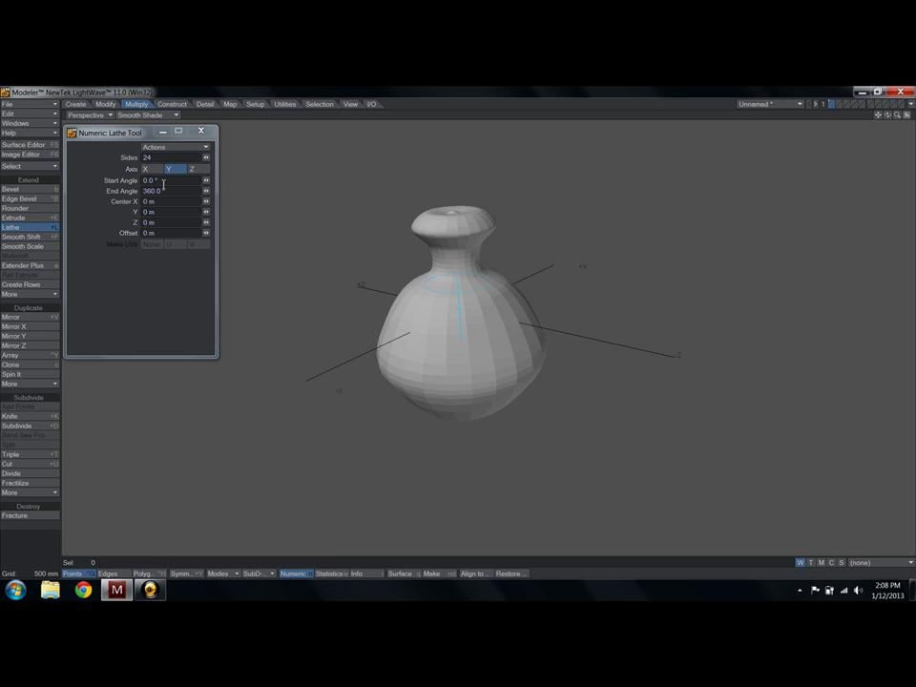
pyautogui.keyDown('alt'); pyautogui.moveTo(327, 249); pyautogui.dragTo(392, 249); pyautogui.keyUp('alt')
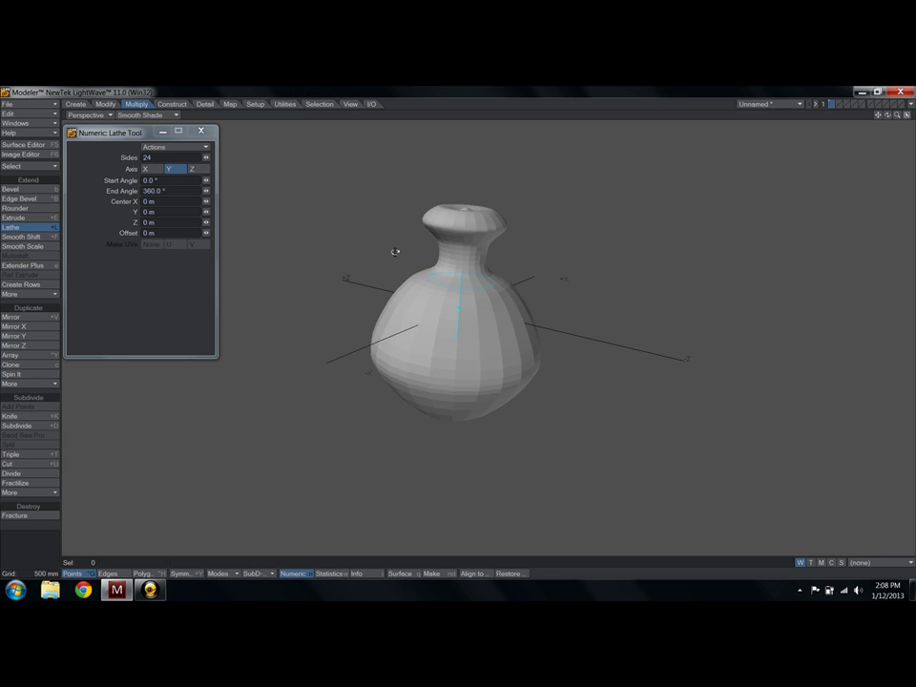
pyautogui.press('space')
pyautogui.keyDown('alt'); pyautogui.moveTo(542, 333); pyautogui.dragTo(524, 280); pyautogui.keyUp('alt')
pyautogui.scroll(-3, 505, 321)
pyautogui.scroll(6, 486, 314)
pyautogui.moveTo(486, 314)
pyautogui.keyDown('alt'); pyautogui.mouseDown()
pyautogui.moveTo(514, 290)
pyautogui.moveTo(513, 327)
pyautogui.moveTo(501, 311)
pyautogui.moveTo(475, 315)
pyautogui.moveTo(505, 360)
pyautogui.moveTo(495, 356)
pyautogui.moveTo(499, 266)
pyautogui.moveTo(501, 315)
pyautogui.mouseUp(); pyautogui.keyUp('alt')
pyautogui.scroll(-2, 514, 327)
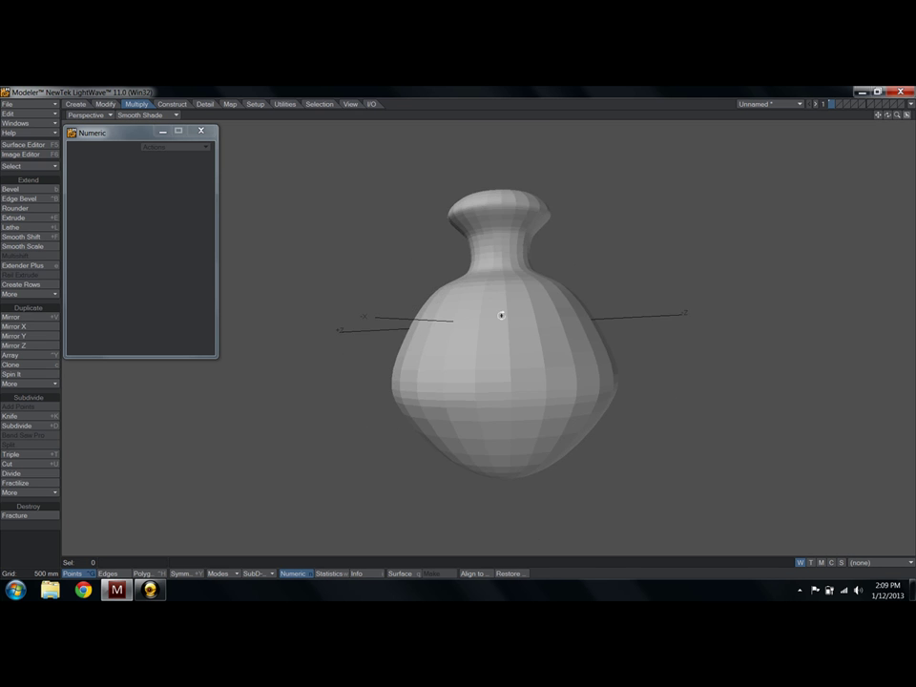
# Delete the lathed vase and close the Numeric window
pyautogui.press('Delete')
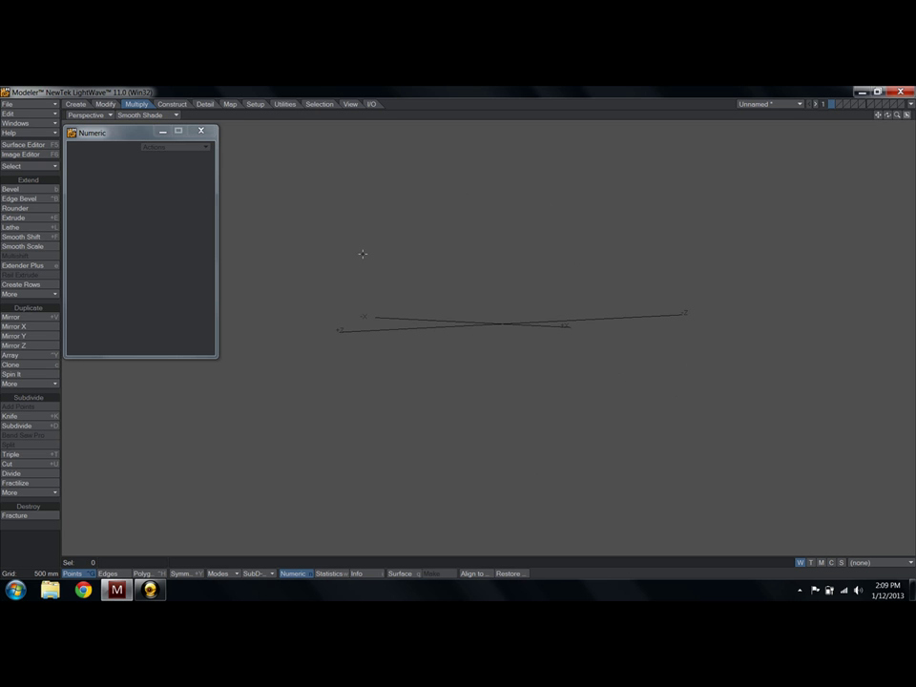
pyautogui.click(201, 131)
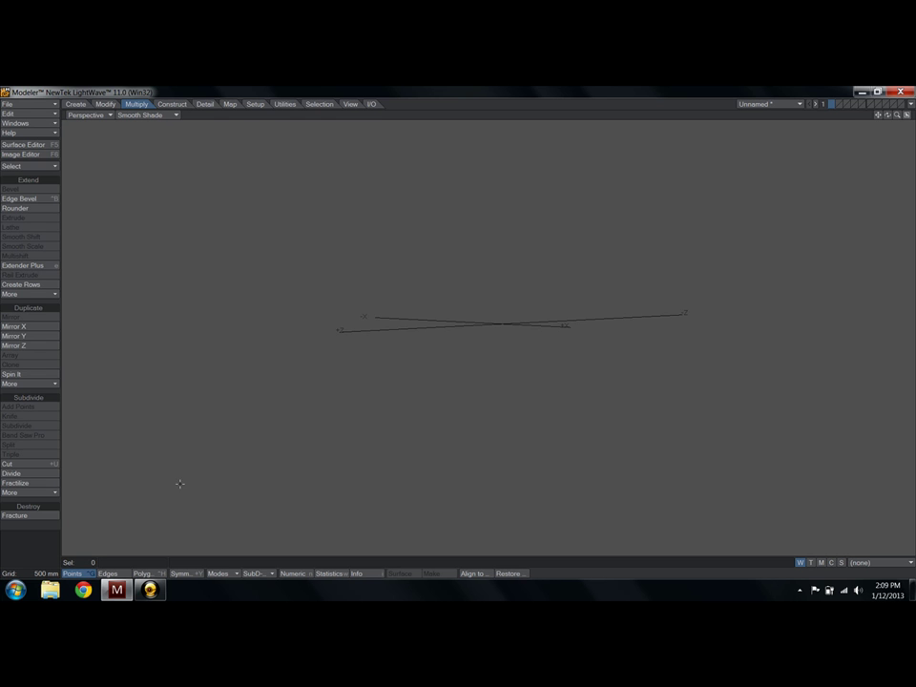
pyautogui.moveTo(150, 589)
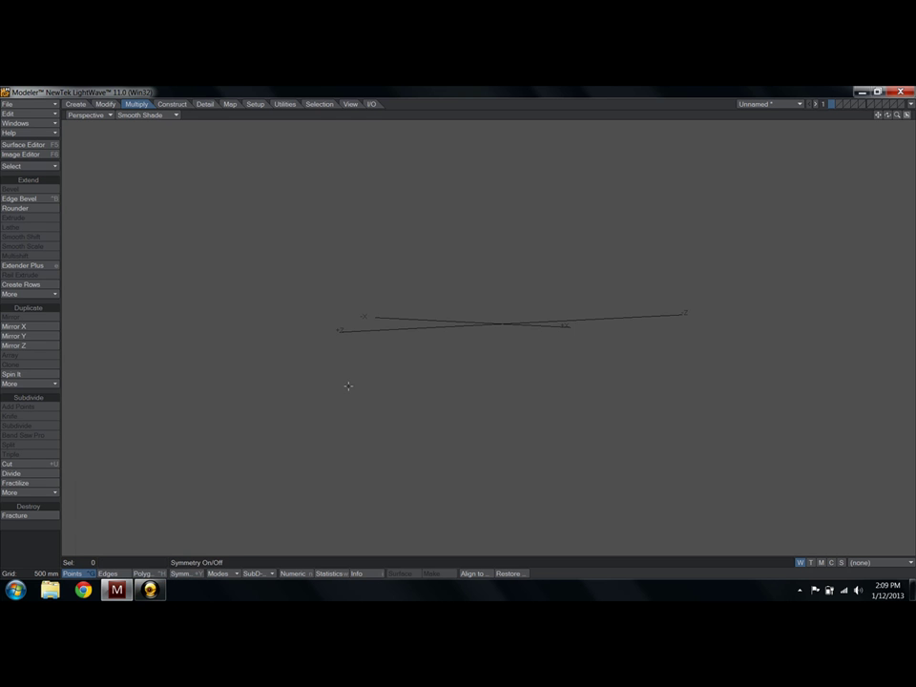